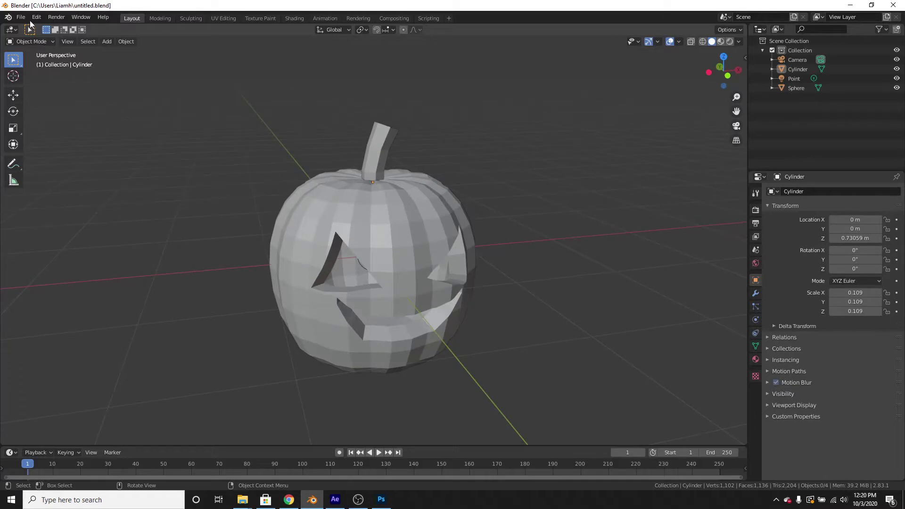
Create a new default scene in place of the open pumpkin file.
click(21, 17)
mouse_move(32, 29)
click(136, 28)
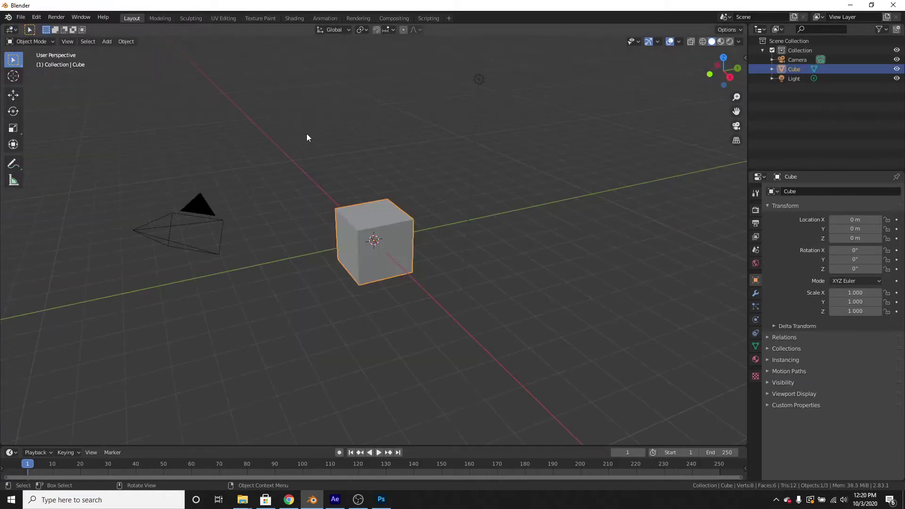
Turn on the Screencast Keys overlay and hide the viewport sidebar.
click(744, 59)
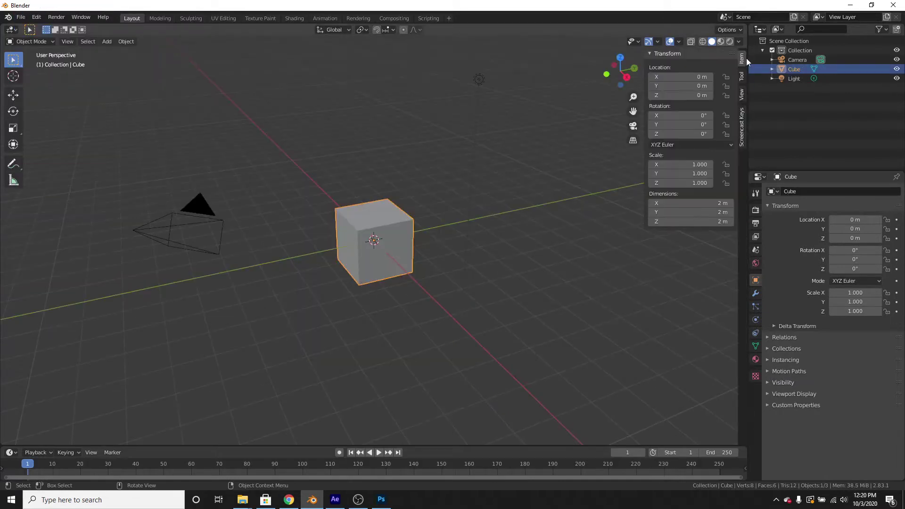
click(742, 123)
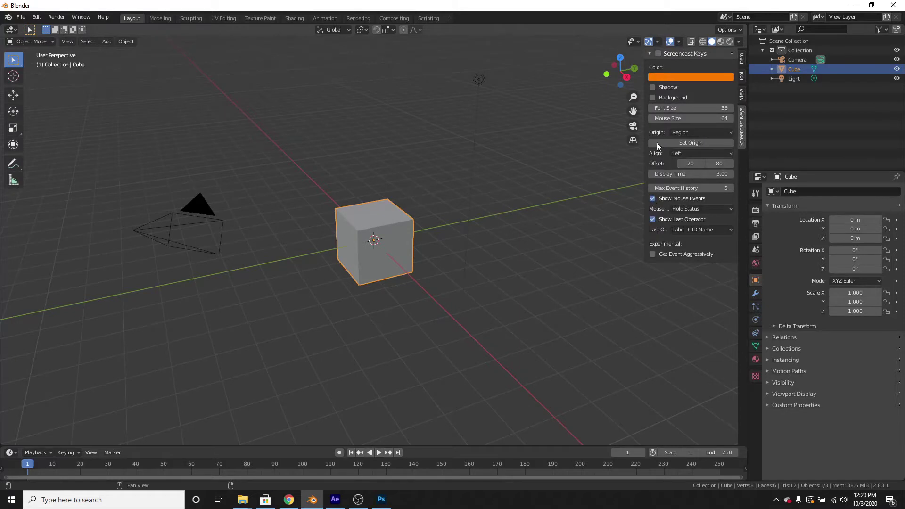
click(659, 54)
key(n)
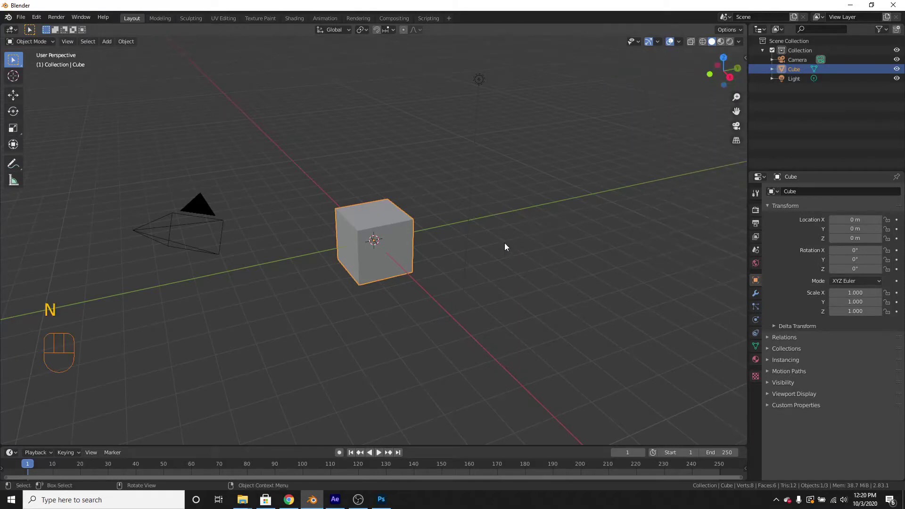
Delete the default cube and add a UV sphere at the scene's origin.
scroll(470, 277, up, 1)
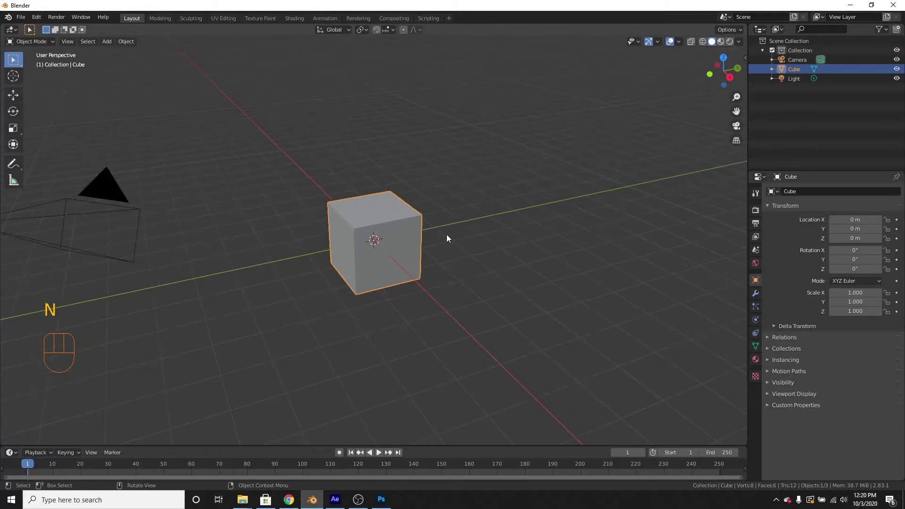
key(Delete)
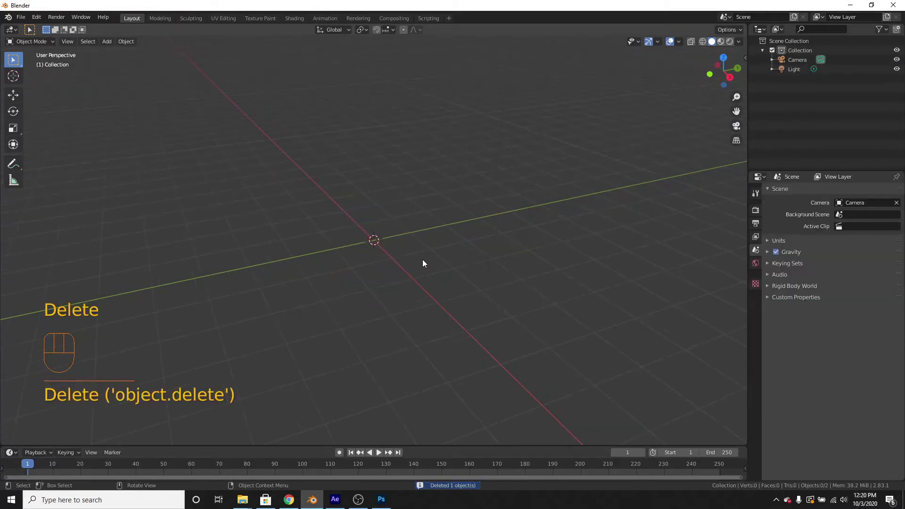
key(shift+a)
mouse_move(443, 268)
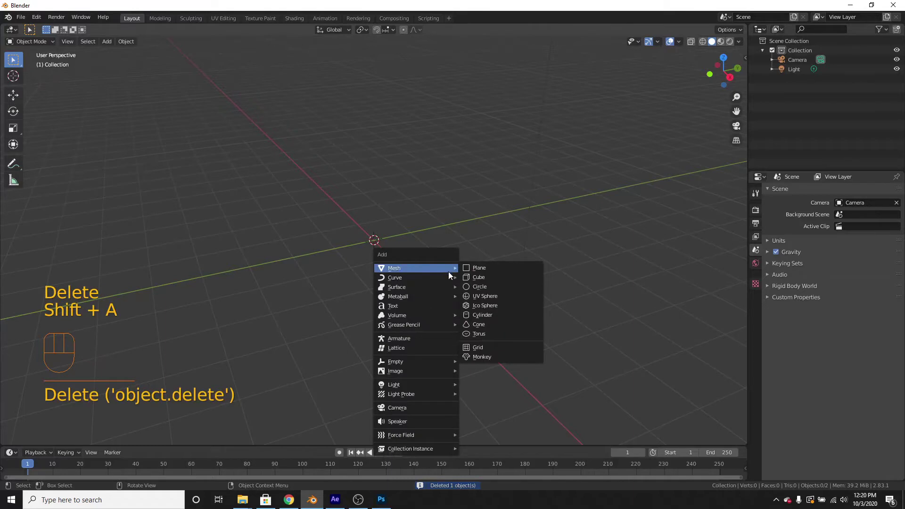
click(486, 296)
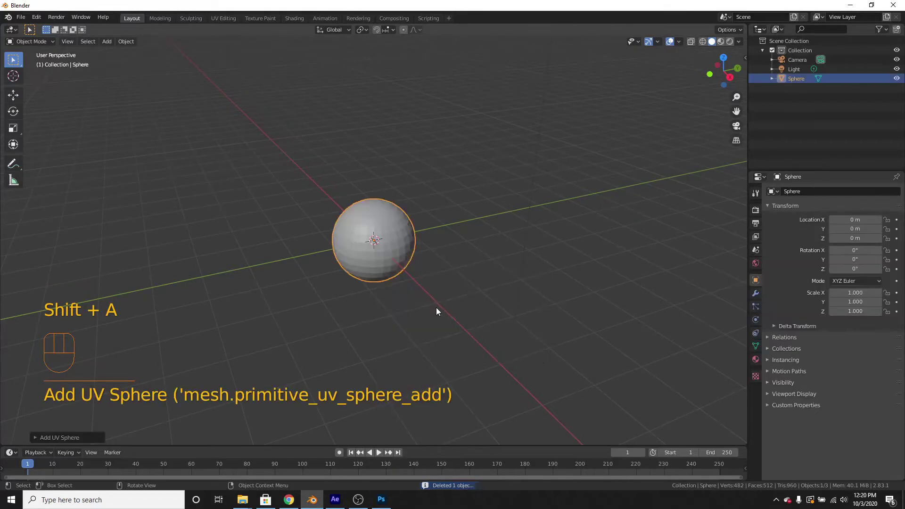
Set the new UV sphere's segments to 33.
click(35, 437)
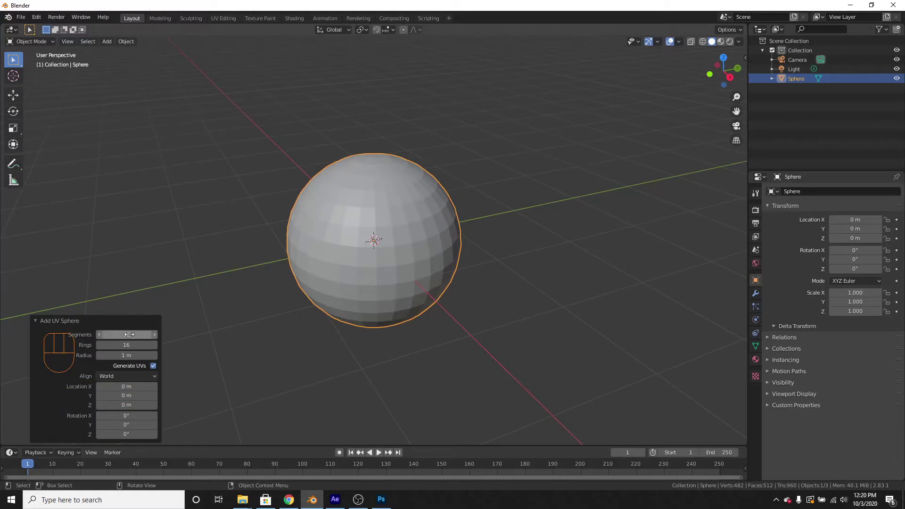
click(155, 336)
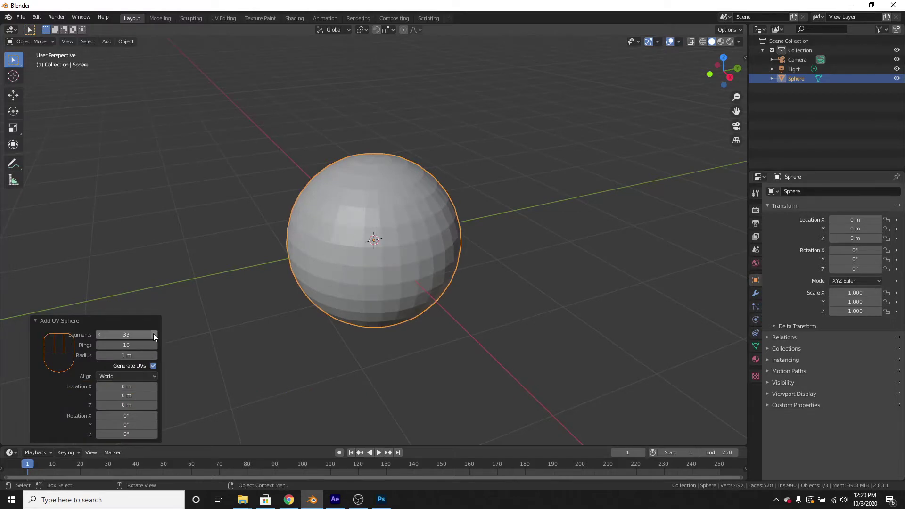
click(36, 321)
scroll(325, 288, up, 2)
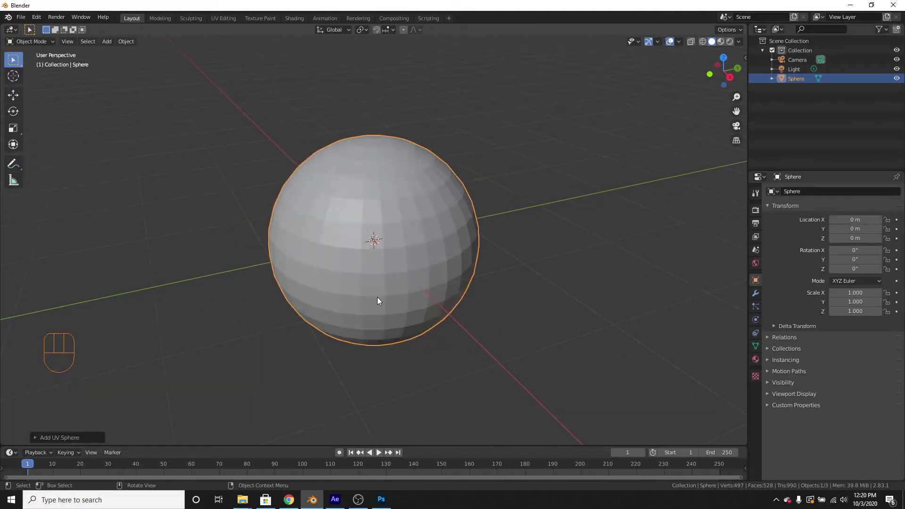
Put the sphere in Edit Mode with edge selection and pick one vertical edge on its side.
key(Tab)
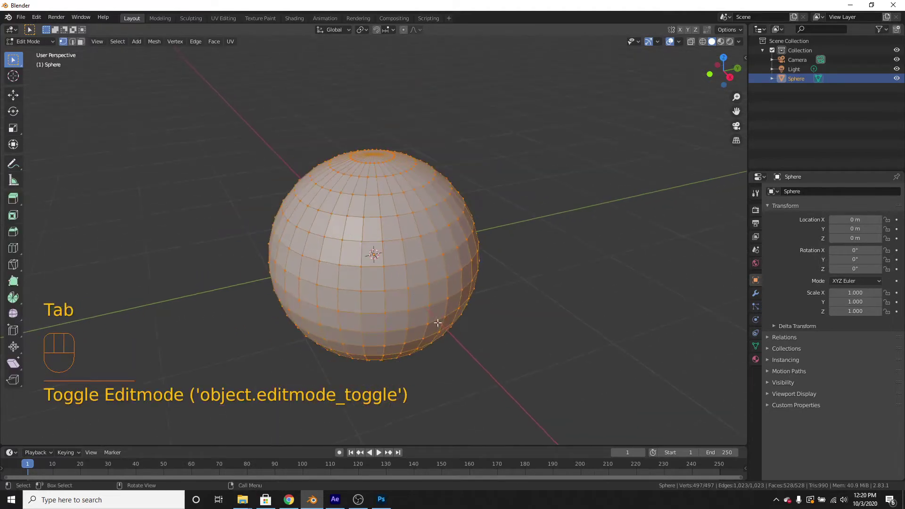
click(74, 42)
scroll(431, 264, up, 2)
click(422, 252)
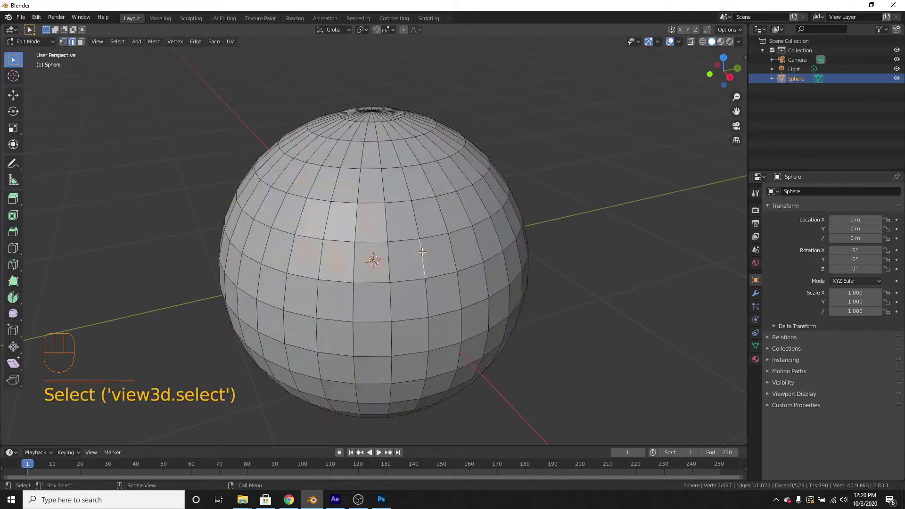
Select every third vertical edge loop all the way around the sphere.
key(alt)
alt+click(418, 220)
middle_drag(418, 220, 406, 255)
alt+shift+click(331, 238)
alt+shift+click(393, 255)
alt+shift+click(378, 246)
alt+shift+click(389, 239)
alt+shift+click(406, 255)
middle_drag(468, 361, 380, 256)
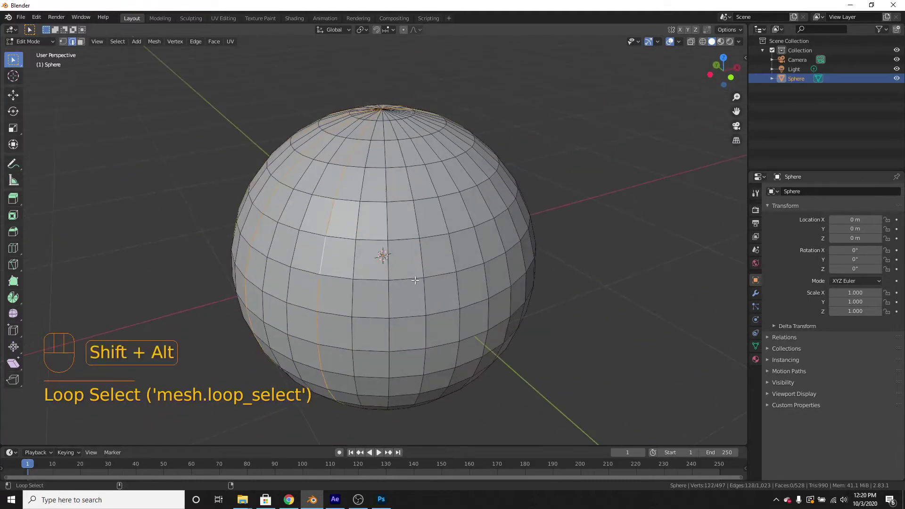
alt+shift+click(424, 252)
middle_drag(462, 309, 485, 406)
alt+shift+click(434, 260)
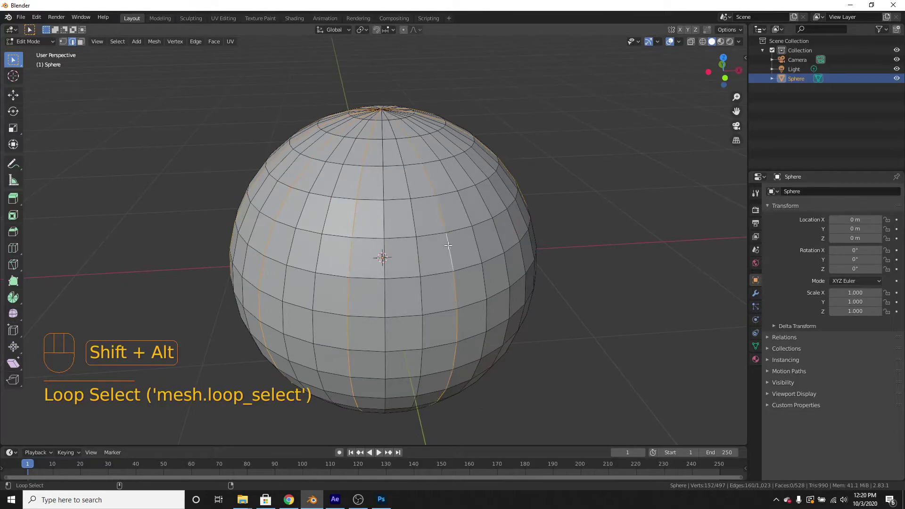
middle_drag(446, 244, 495, 360)
alt+shift+click(420, 257)
middle_click(555, 451)
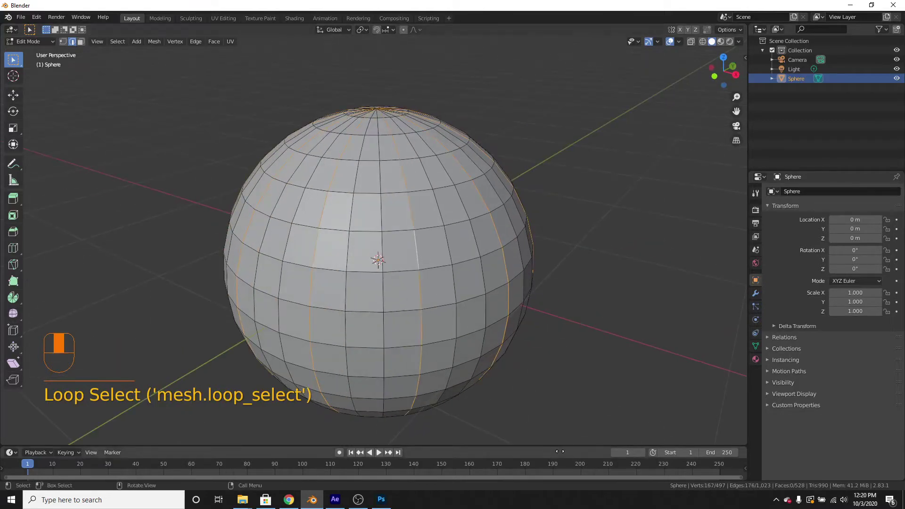
middle_drag(464, 330, 512, 337)
scroll(485, 334, down, 2)
scroll(539, 309, up, 2)
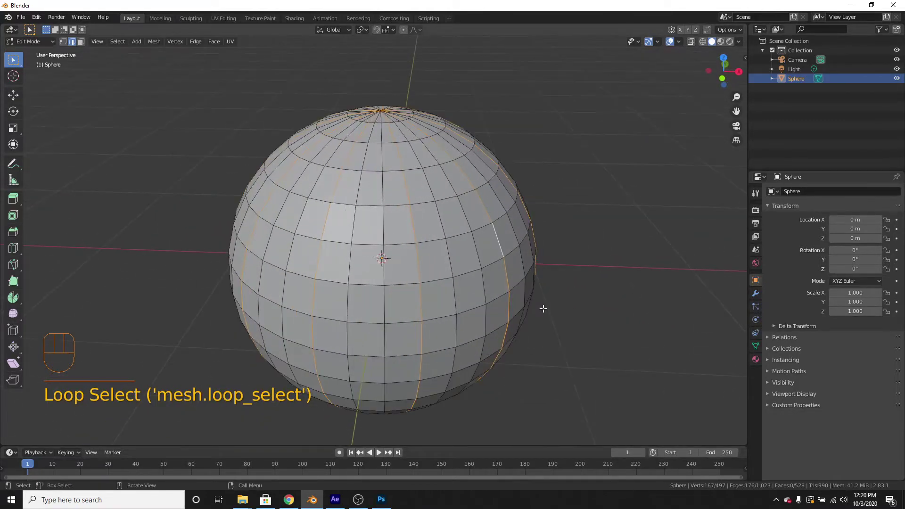
Scale the selected loops inward to about 0.94 with Z locked, and to about 0.98 along Z, to form the pumpkin's grooves.
key(s)
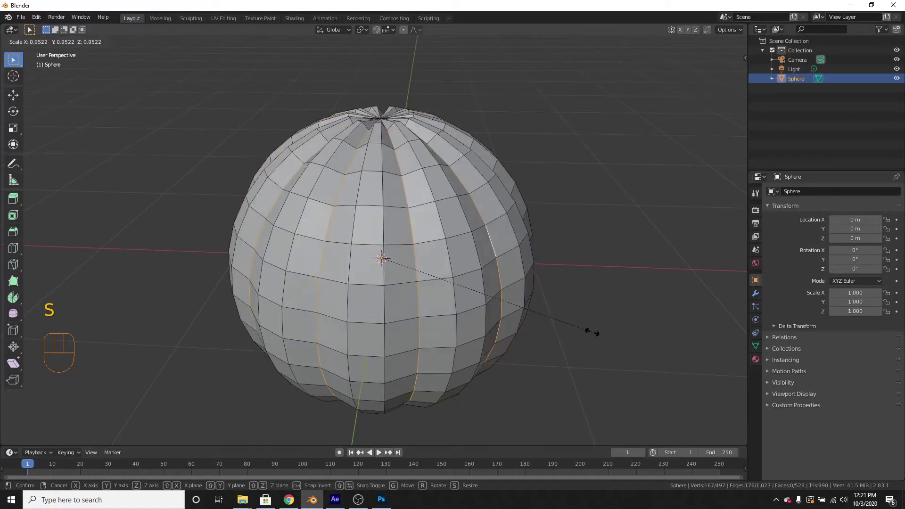
key(shift+z)
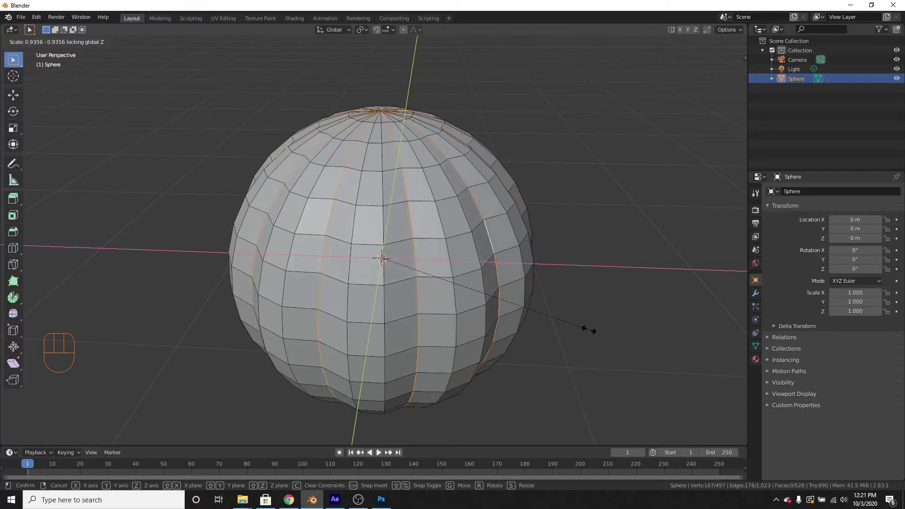
click(593, 330)
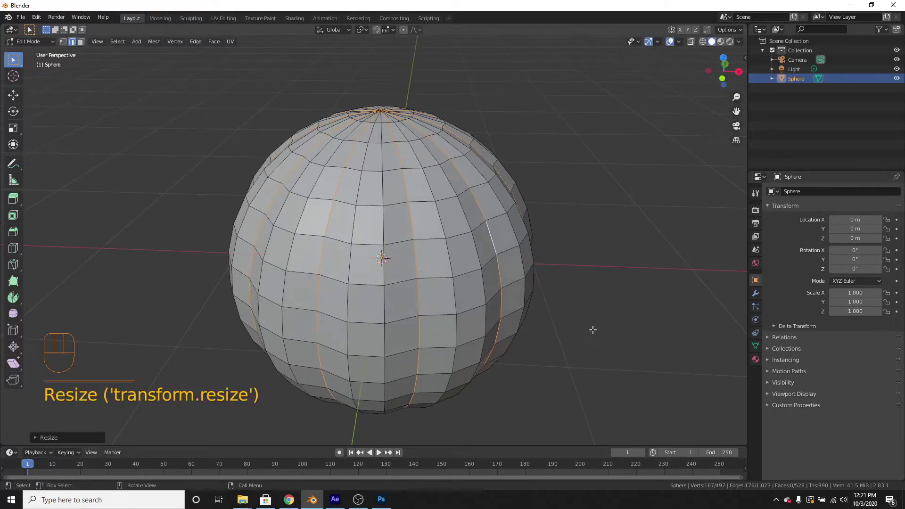
key(s)
key(z)
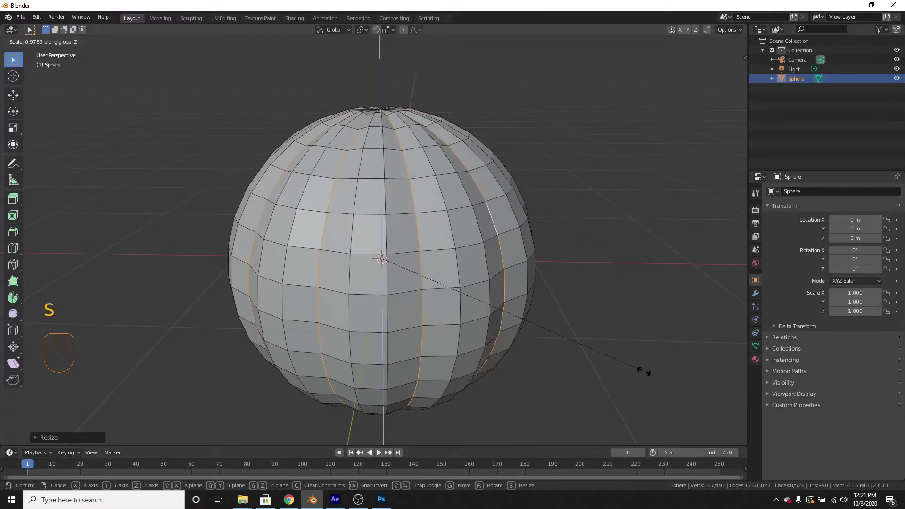
click(643, 371)
Switch to vertex selection and select only the vertex at the sphere's top pole.
middle_drag(411, 239, 433, 257)
scroll(432, 205, up, 1)
scroll(432, 206, up, 1)
shift+middle_drag(414, 128, 395, 212)
click(64, 43)
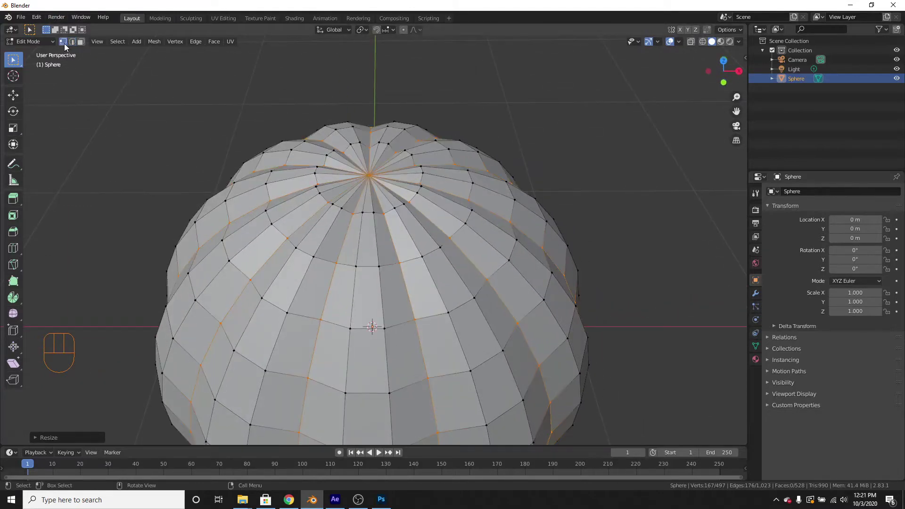
click(368, 177)
ctrl+middle_drag(439, 279, 534, 358)
middle_drag(533, 357, 503, 232)
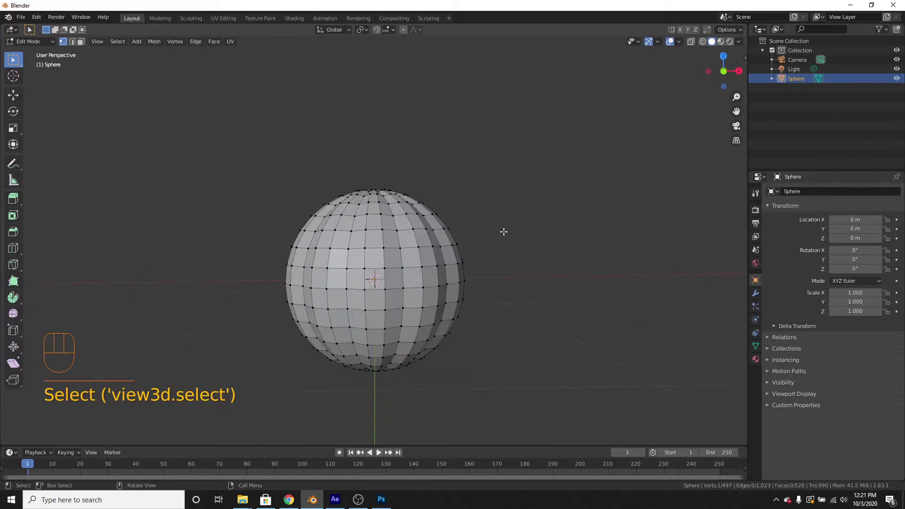
key(g)
key(z)
right_click(503, 245)
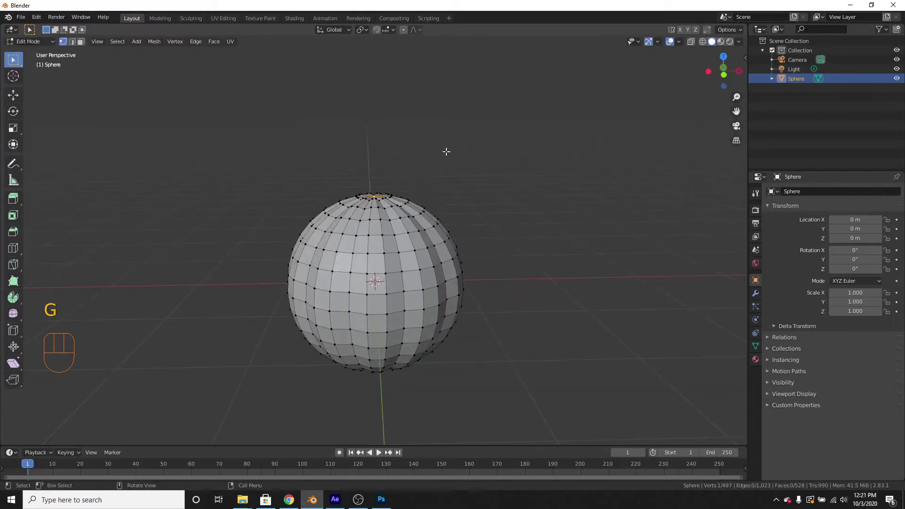
Enable proportional editing and move the top pole vertex down along Z with a proportional size of 0.83.
click(403, 32)
scroll(441, 162, up, 2)
shift+middle_drag(442, 152, 449, 140)
scroll(450, 140, down, 2)
key(g)
key(z)
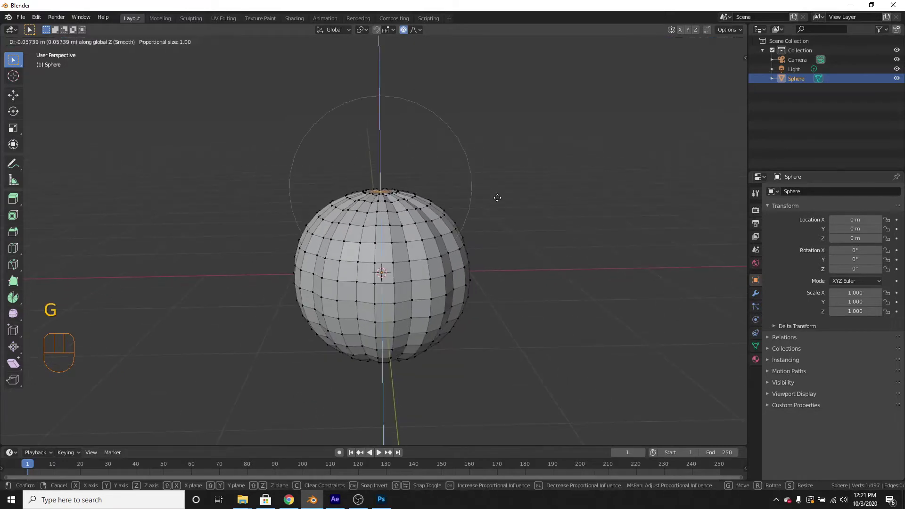
scroll(507, 205, up, 1)
scroll(507, 203, up, 1)
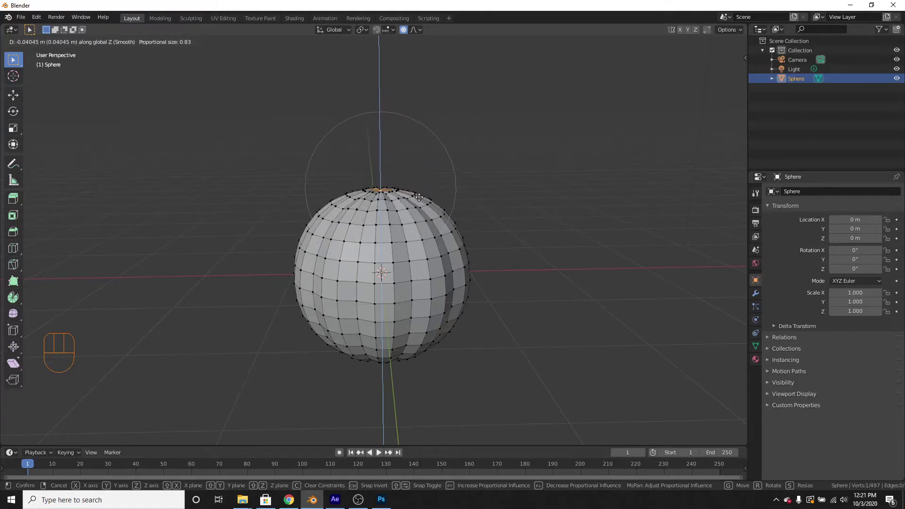
click(497, 203)
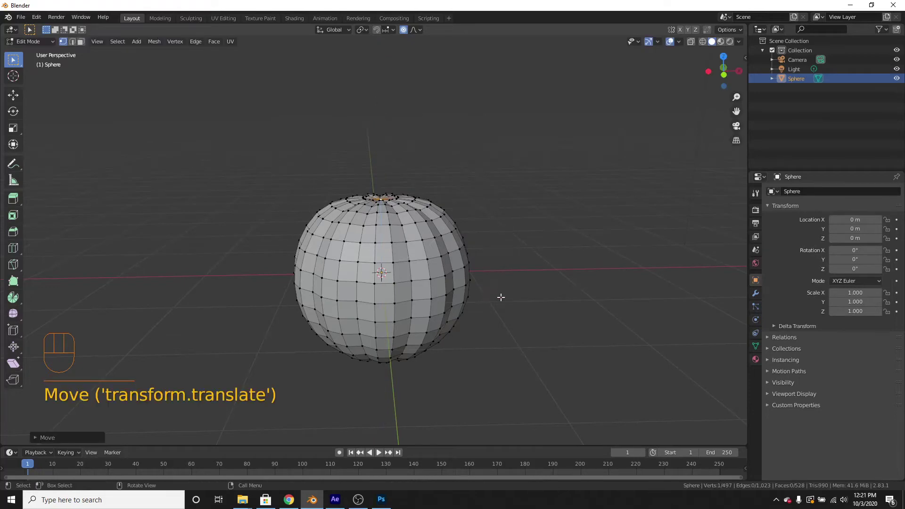
Select the bottom pole vertex together with the two vertex rings around it.
middle_drag(501, 297, 467, 264)
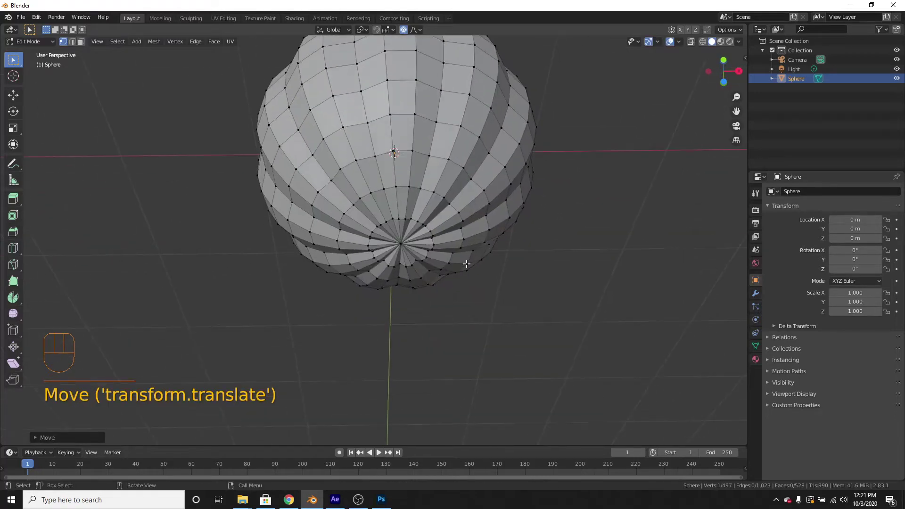
click(402, 243)
scroll(408, 198, up, 4)
alt+shift+click(408, 191)
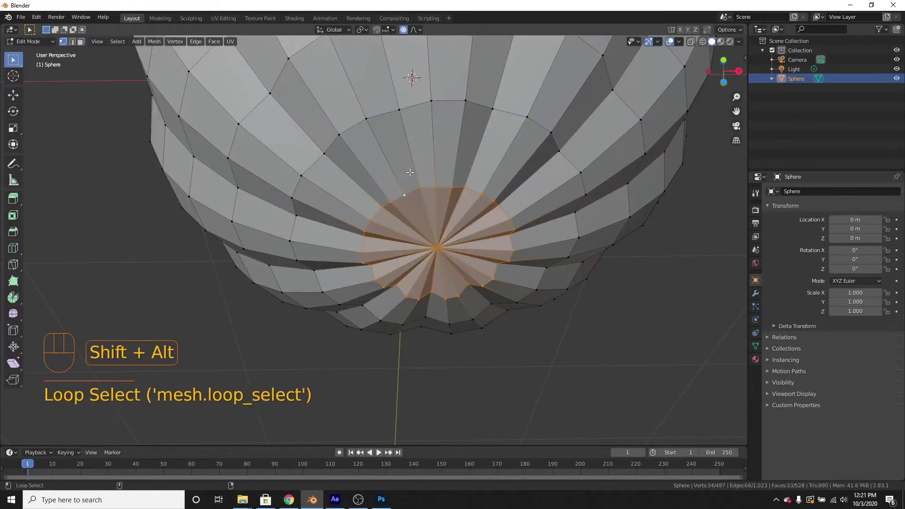
alt+shift+click(394, 113)
middle_drag(463, 183, 524, 277)
scroll(526, 279, down, 3)
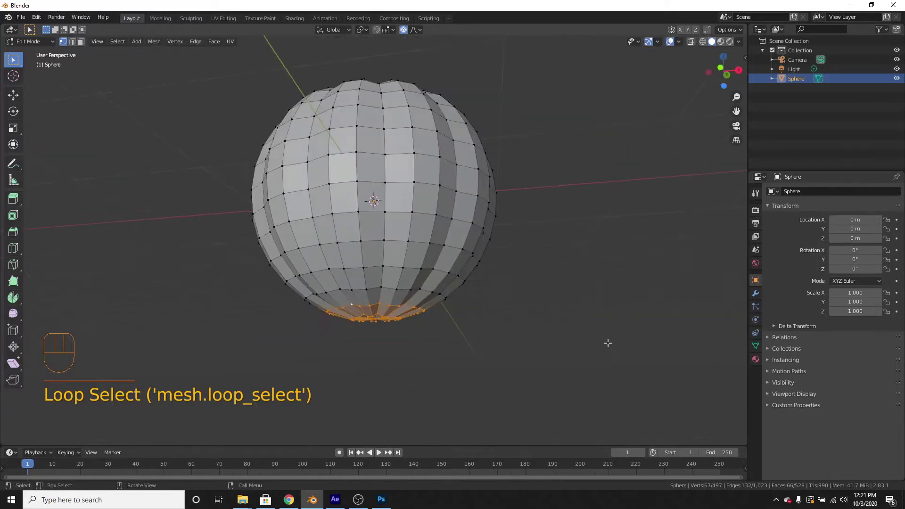
Flatten the selected bottom vertices by scaling them to 0 along Z with a proportional size of 0.62.
key(s)
key(z)
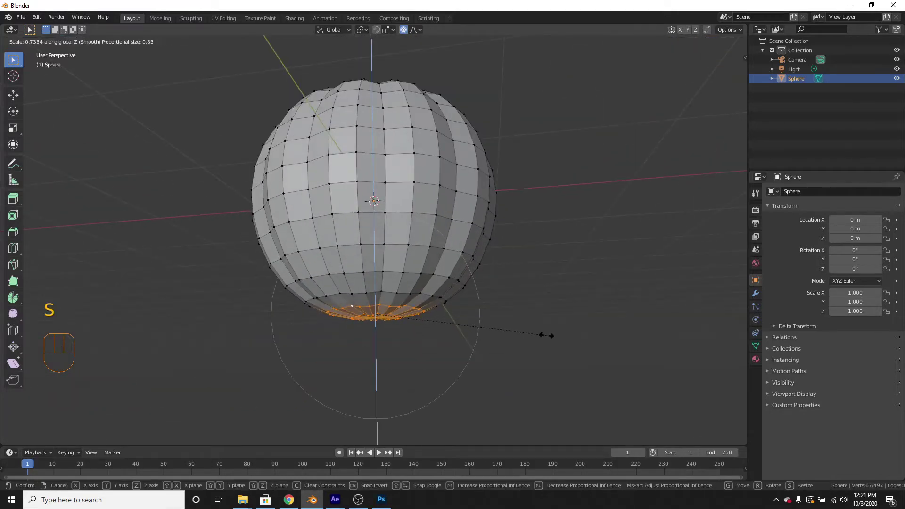
key(0)
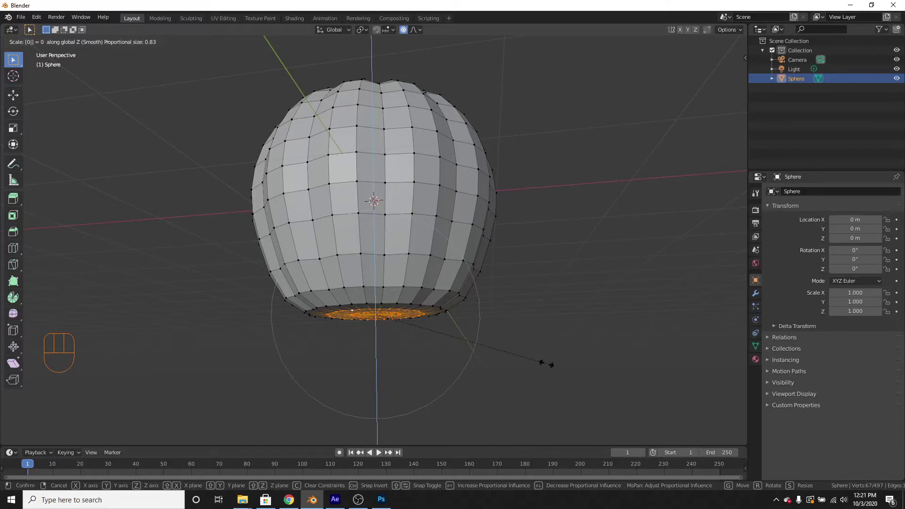
scroll(547, 363, up, 3)
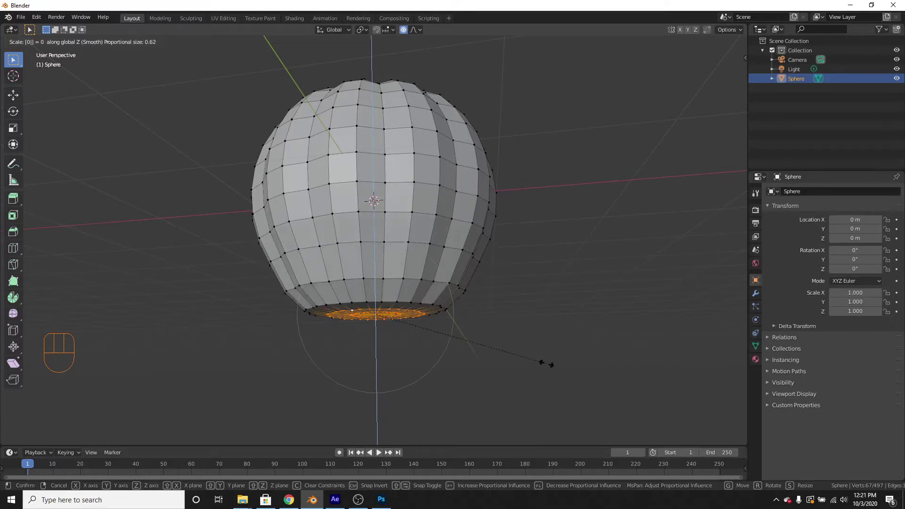
click(547, 363)
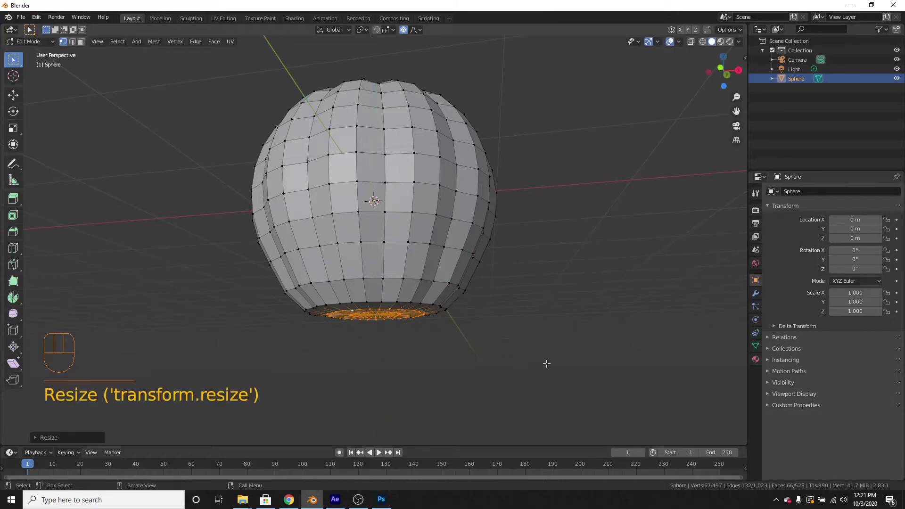
middle_drag(547, 363, 489, 310)
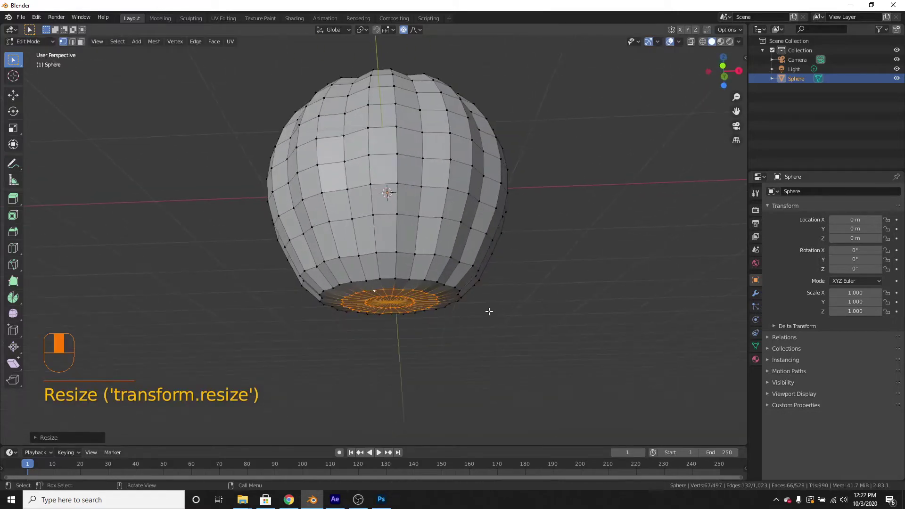
Check the pumpkin body from the right and front views and return to Object Mode.
scroll(489, 309, down, 2)
key(KP_3)
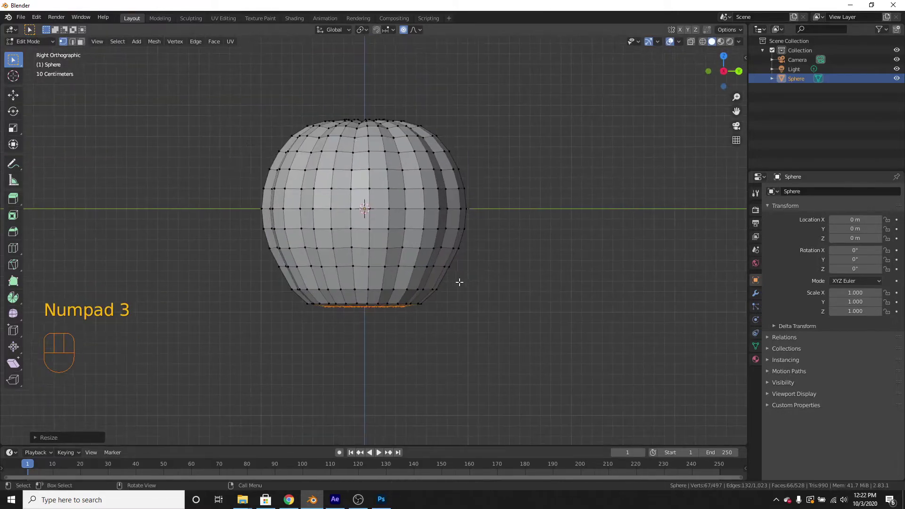
middle_drag(457, 281, 488, 283)
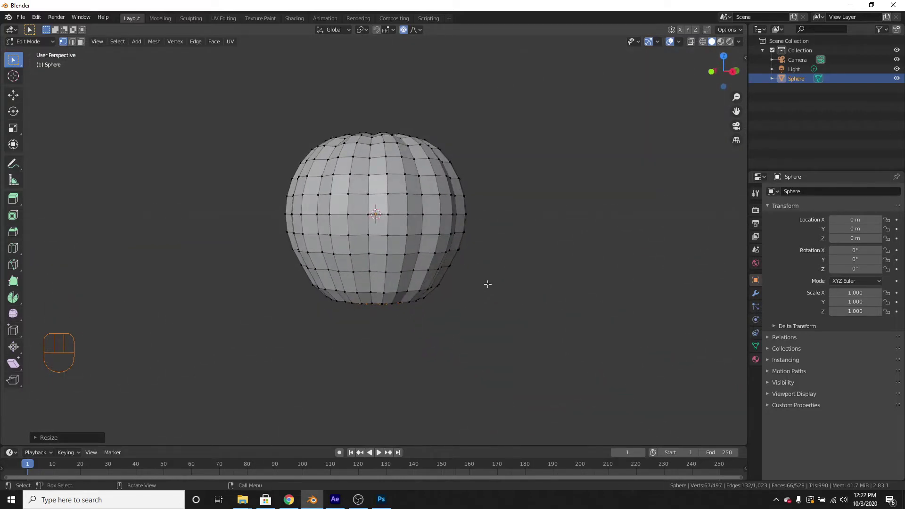
key(KP_1)
scroll(481, 271, up, 3)
shift+middle_drag(477, 227, 475, 276)
scroll(475, 276, down, 2)
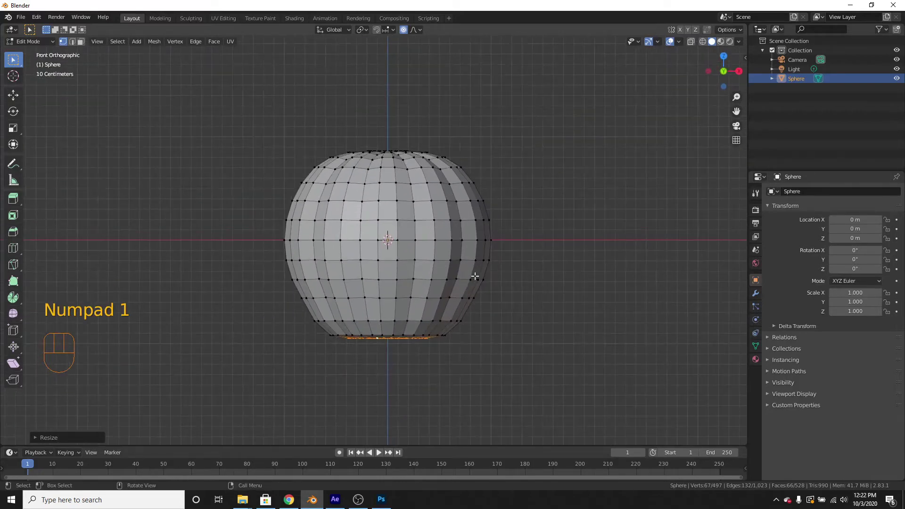
key(Tab)
key(shift+a)
mouse_move(497, 286)
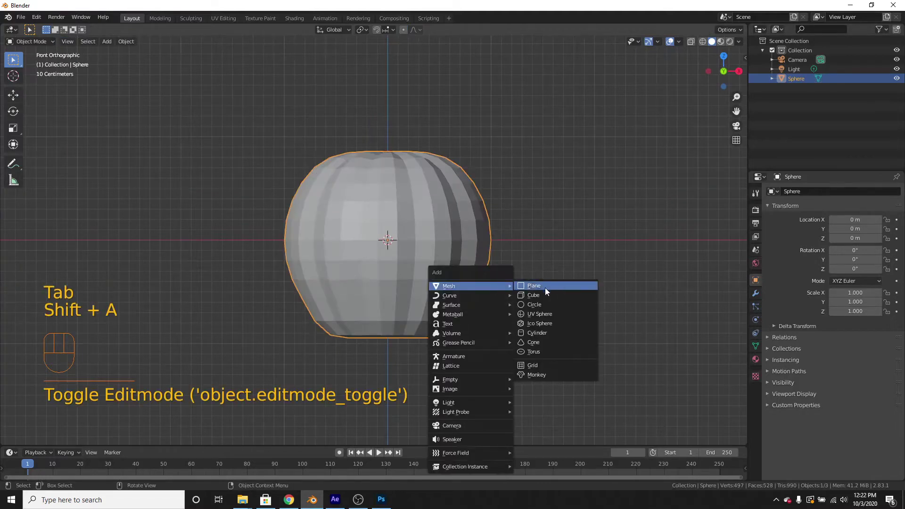
click(548, 333)
scroll(565, 320, up, 2)
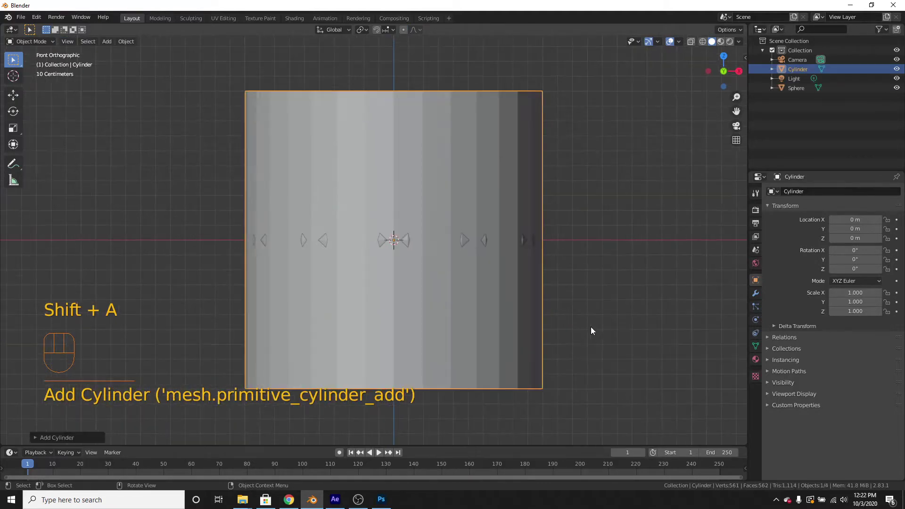
key(s)
click(444, 278)
key(g)
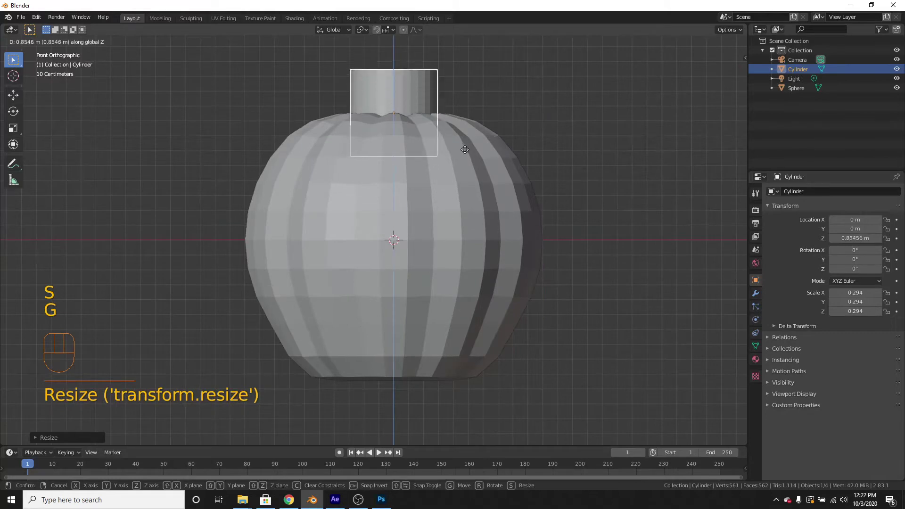
click(471, 142)
scroll(522, 243, up, 2)
scroll(522, 243, up, 1)
shift+middle_drag(506, 177, 514, 270)
scroll(514, 270, down, 1)
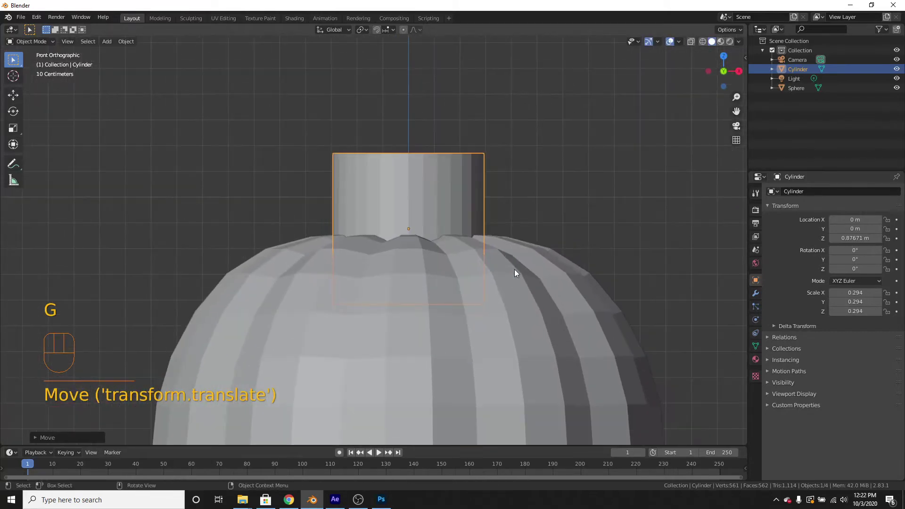
key(Delete)
Add a mesh cylinder with 6 vertices for the pumpkin's stem.
scroll(539, 363, down, 3)
shift+middle_drag(539, 364, 546, 315)
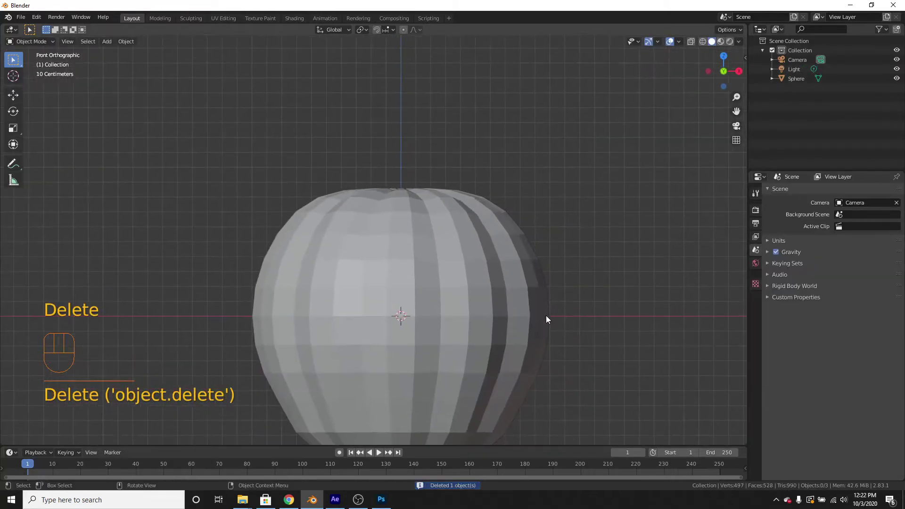
key(shift+a)
mouse_move(537, 298)
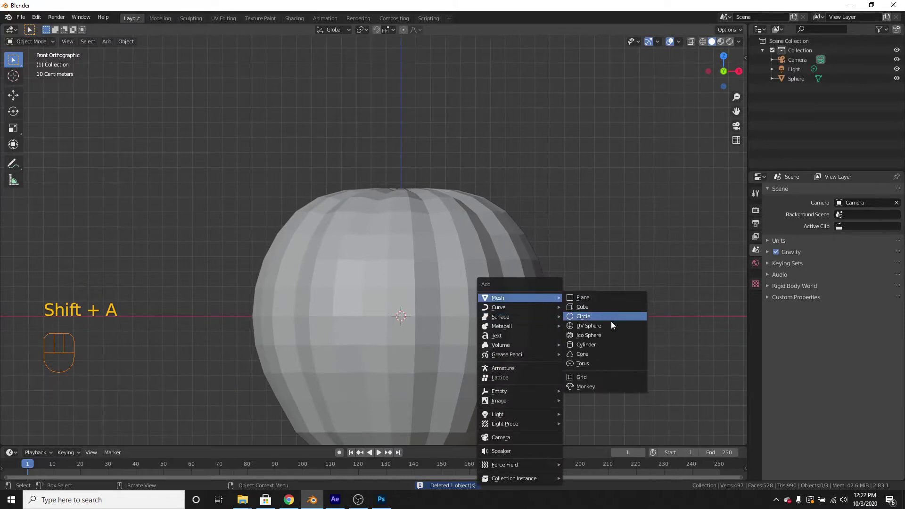
click(598, 344)
shift+middle_drag(596, 344, 525, 313)
scroll(525, 313, down, 1)
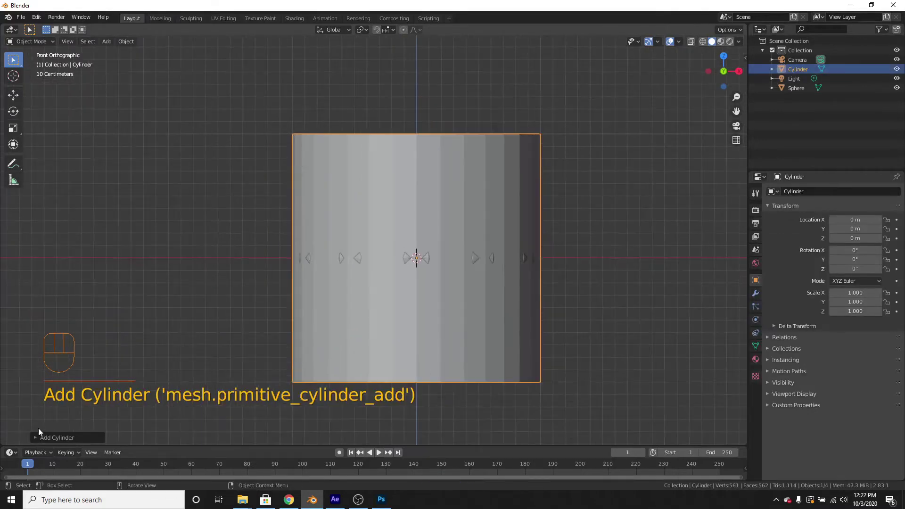
click(38, 438)
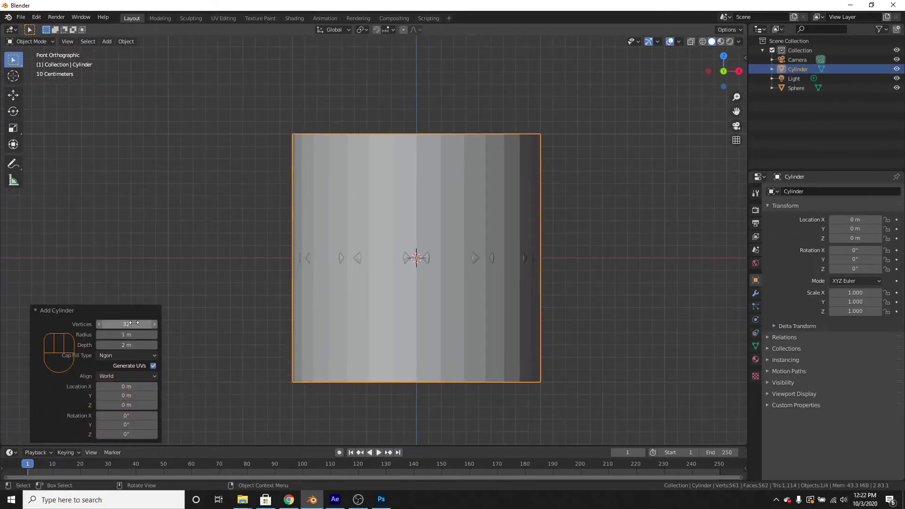
click(116, 326)
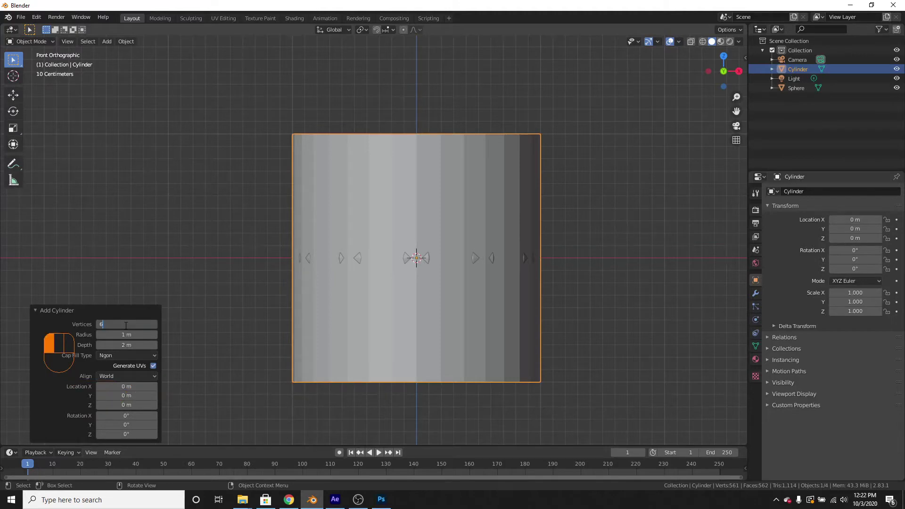
key(Return)
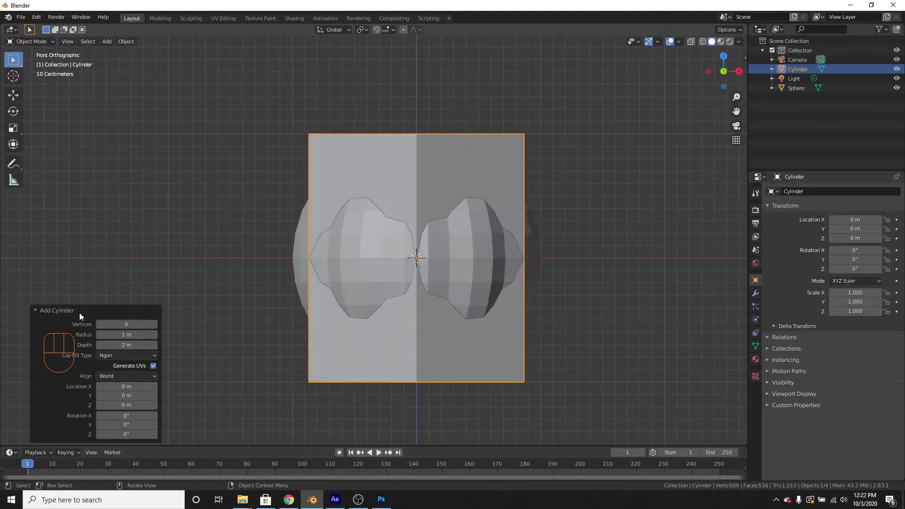
click(36, 310)
Scale the six-sided cylinder to about 0.205 and raise it along Z to about 0.855 m, at the pumpkin's top.
scroll(621, 344, up, 1)
key(s)
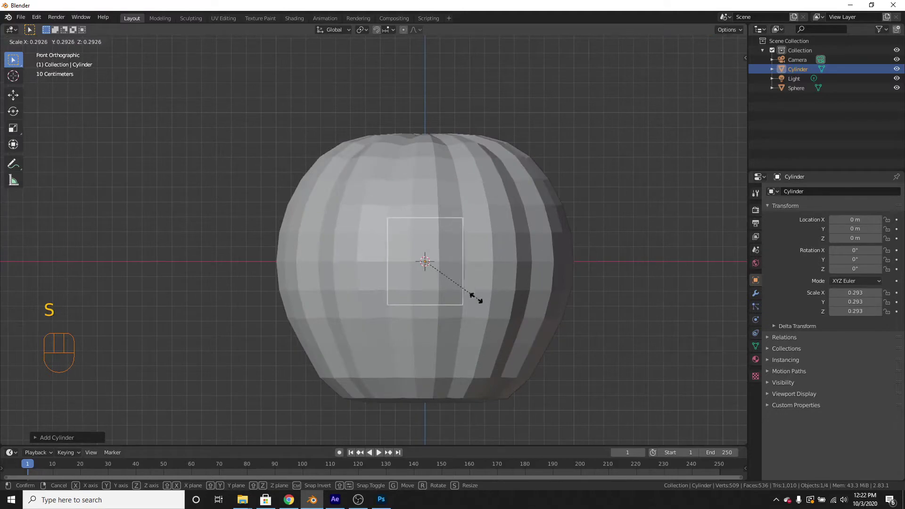
click(451, 297)
key(g)
key(z)
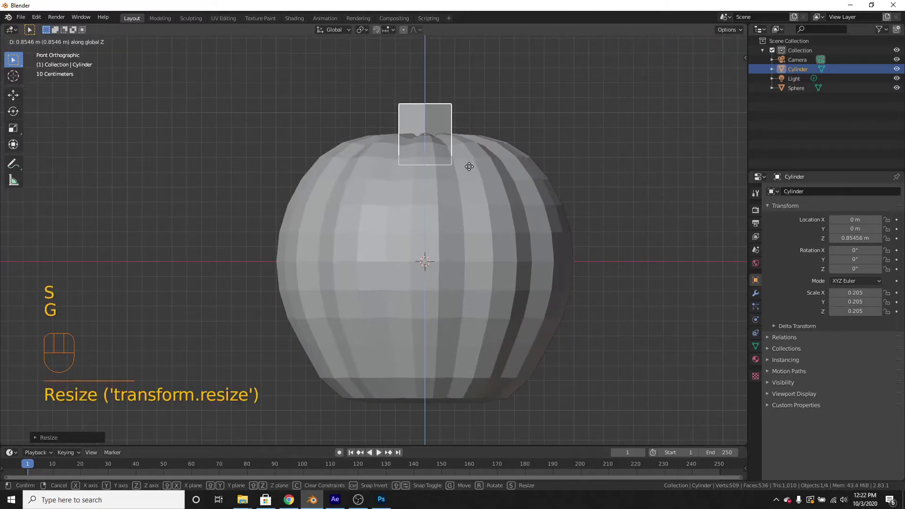
click(469, 166)
Shrink the stem cylinder to a scale of about 0.149 and lower it along Z to about 0.771 m.
scroll(484, 127, up, 3)
shift+middle_drag(494, 118, 483, 236)
scroll(486, 234, down, 1)
shift+middle_drag(535, 163, 500, 220)
scroll(589, 318, up, 3)
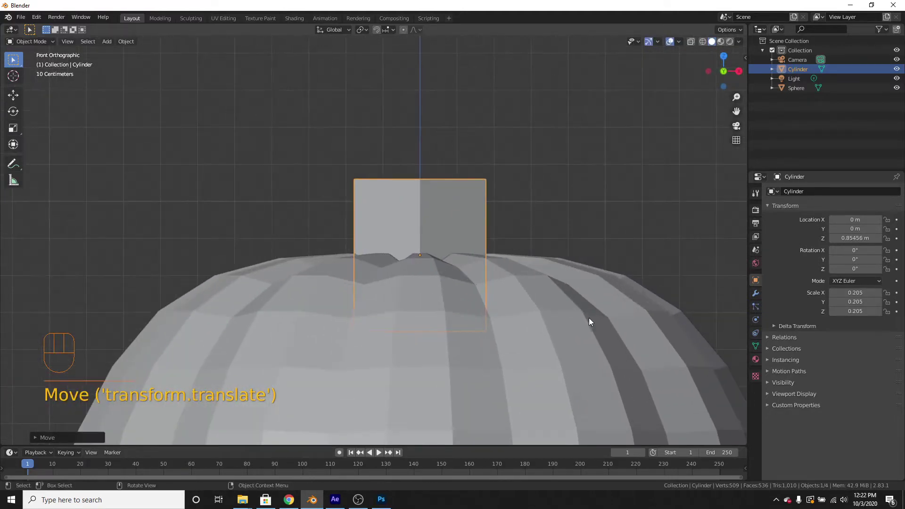
key(s)
click(543, 307)
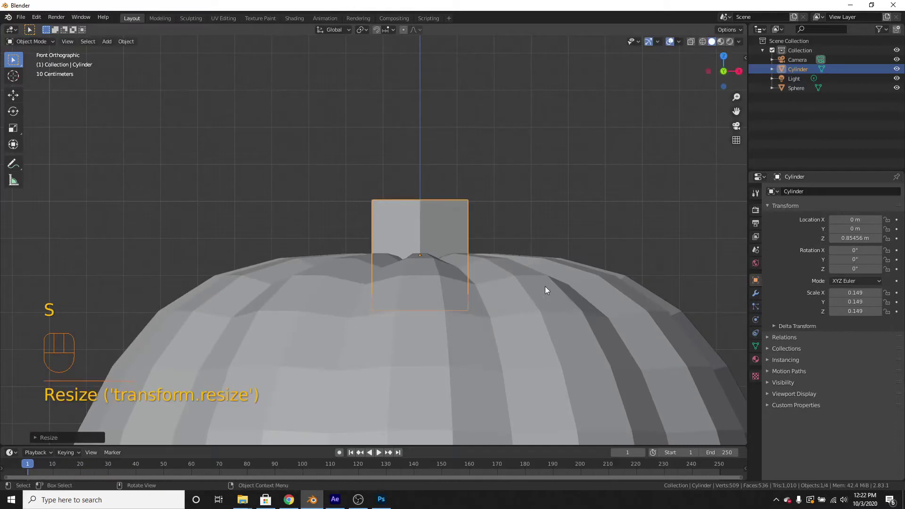
scroll(551, 293, up, 1)
shift+middle_drag(550, 294, 550, 273)
scroll(551, 272, down, 2)
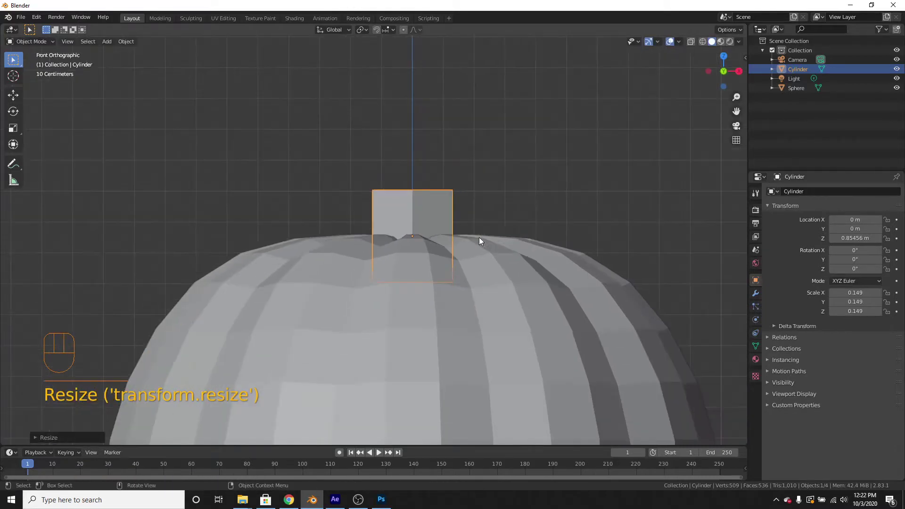
key(g)
click(435, 244)
scroll(434, 244, down, 1)
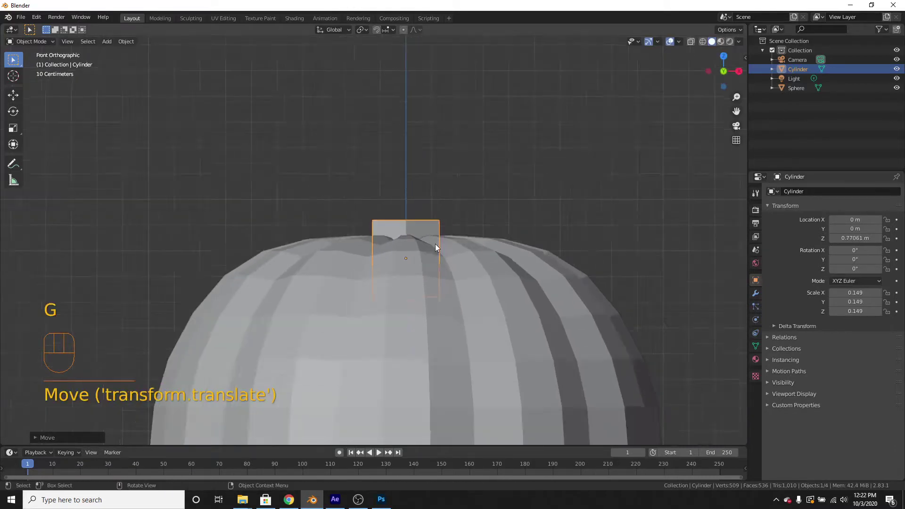
Enter Edit Mode on the stem cylinder and select its top face in face selection mode.
middle_drag(434, 245, 489, 310)
key(Tab)
click(437, 247)
Place the 3D cursor with the Cursor tool in the front view, above and to the right of the stem.
scroll(514, 326, down, 2)
key(KP_1)
click(10, 78)
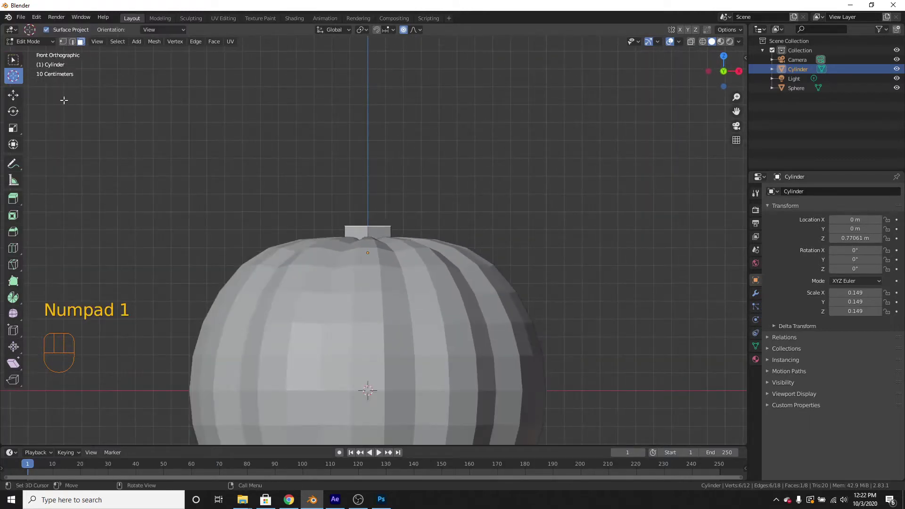
scroll(555, 261, down, 3)
shift+middle_drag(555, 261, 531, 268)
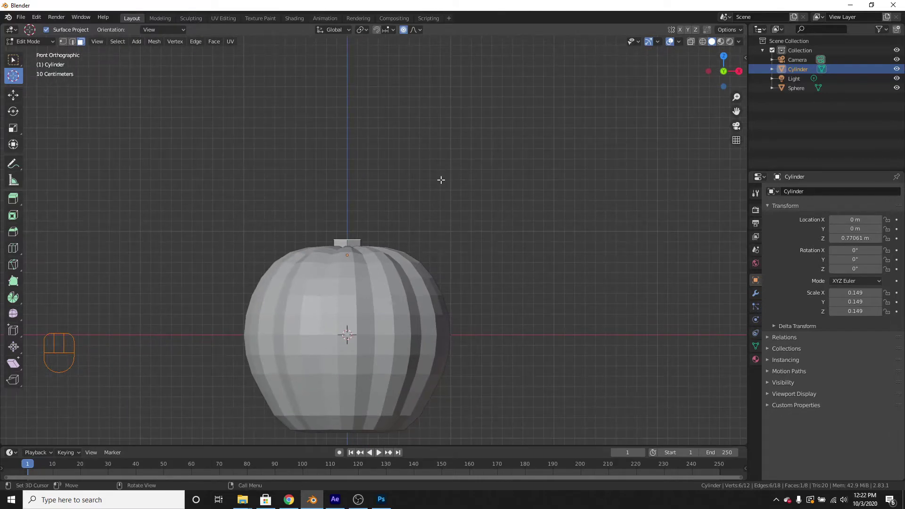
scroll(437, 200, up, 4)
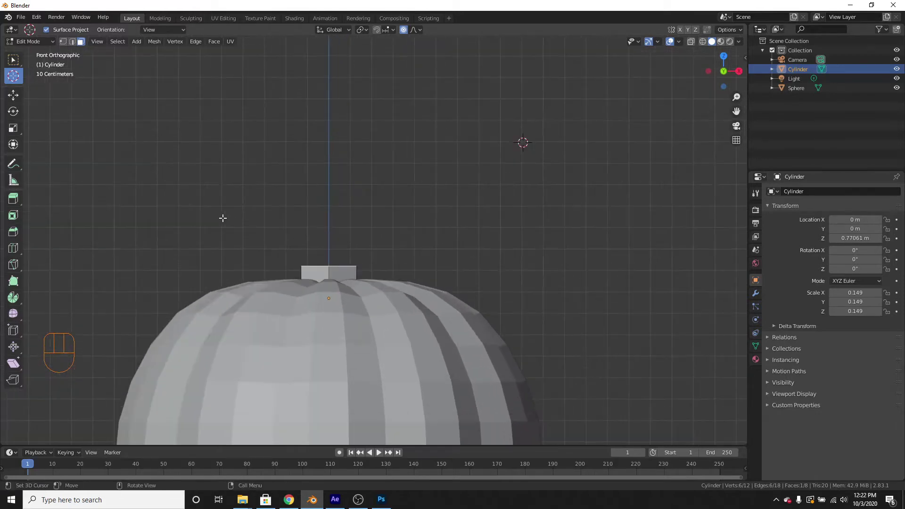
Spin the stem's top face by about 26.2° in 12 steps and shift the spin centre right of the 3D cursor.
click(15, 300)
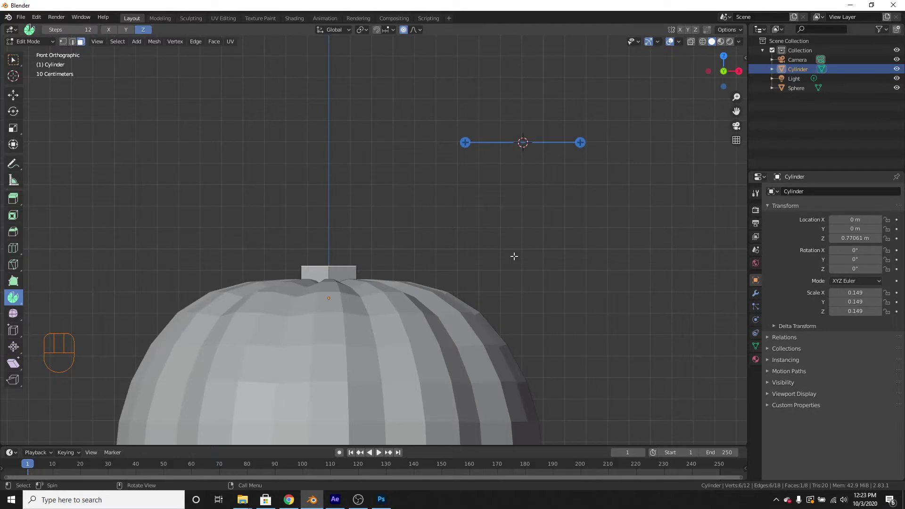
drag(513, 255, 438, 284)
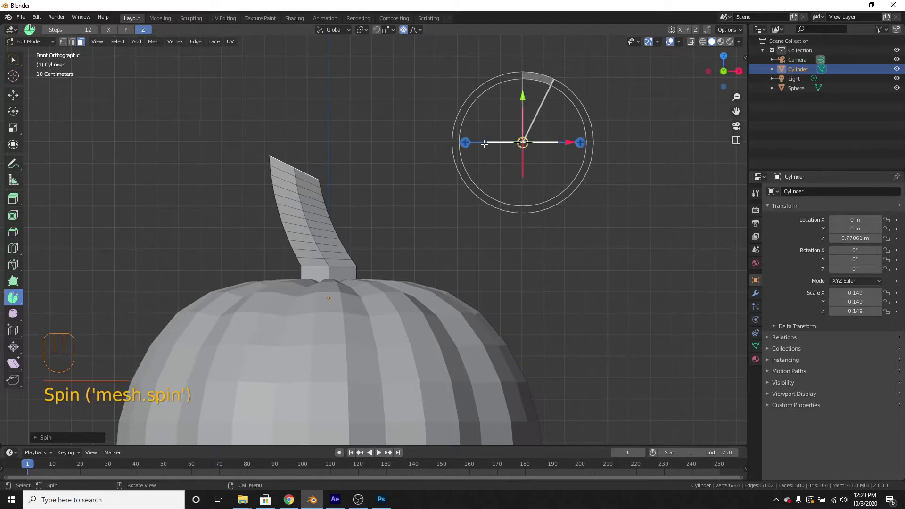
drag(572, 140, 685, 200)
scroll(542, 236, down, 1)
shift+middle_drag(506, 264, 443, 299)
scroll(452, 295, down, 2)
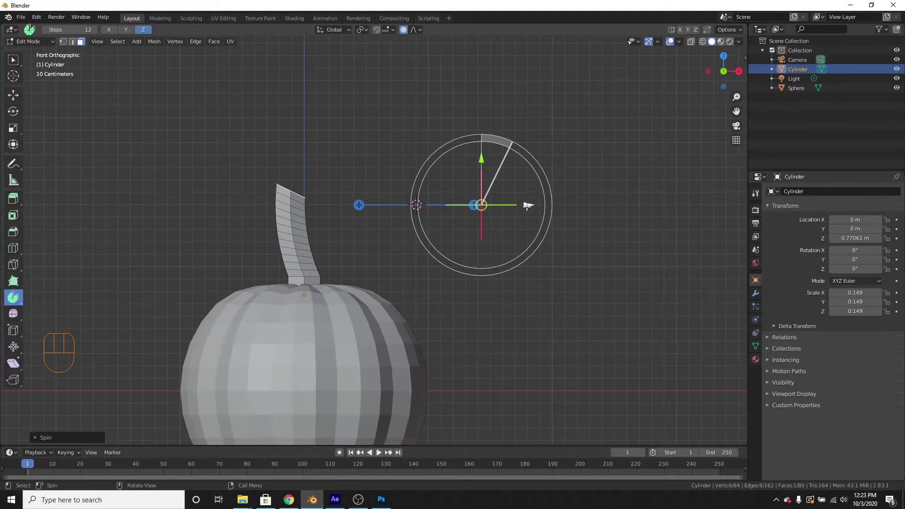
Move the spin centre to about X 1.09 m and Z 0.859 m so the stem curves to the right.
drag(528, 205, 572, 206)
drag(520, 161, 530, 199)
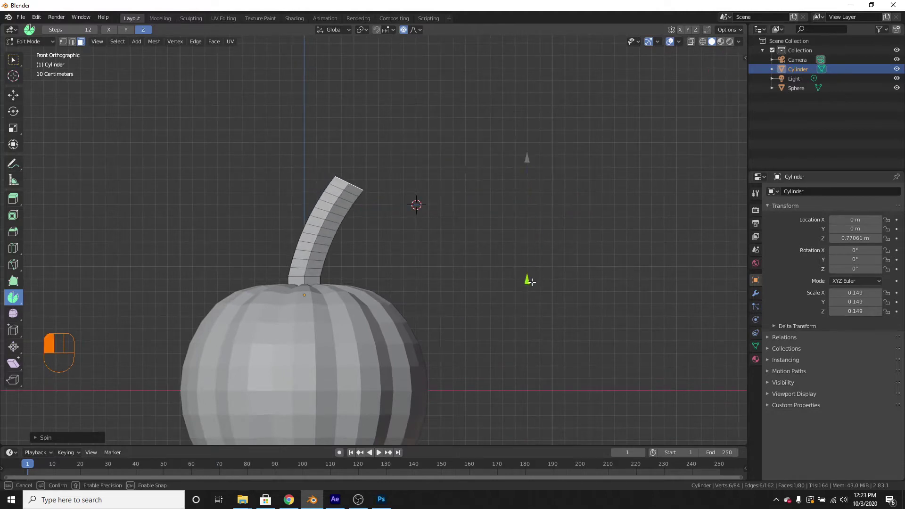
drag(530, 260, 531, 254)
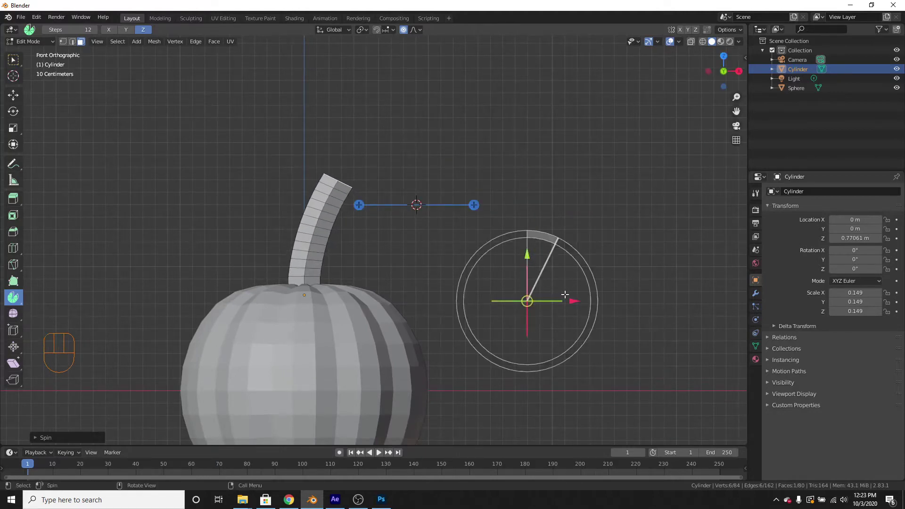
drag(564, 300, 561, 300)
drag(501, 308, 483, 312)
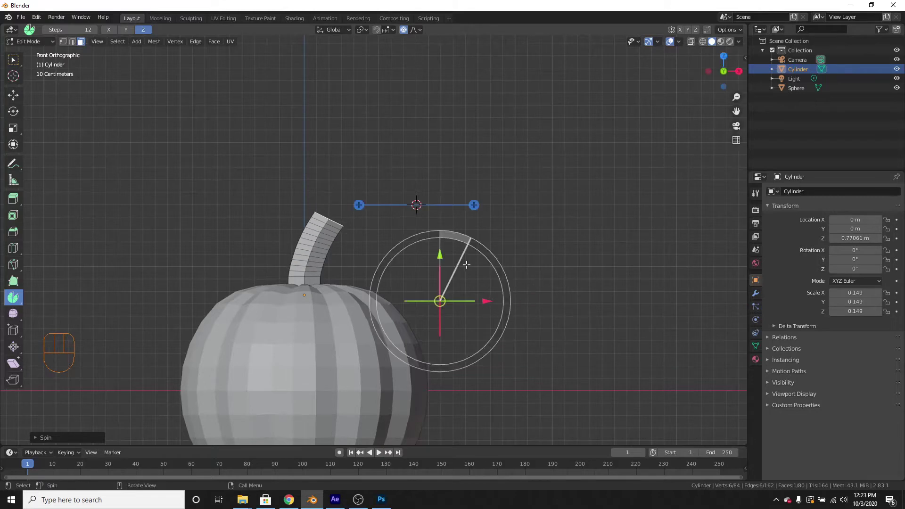
drag(439, 255, 440, 235)
drag(440, 238, 440, 238)
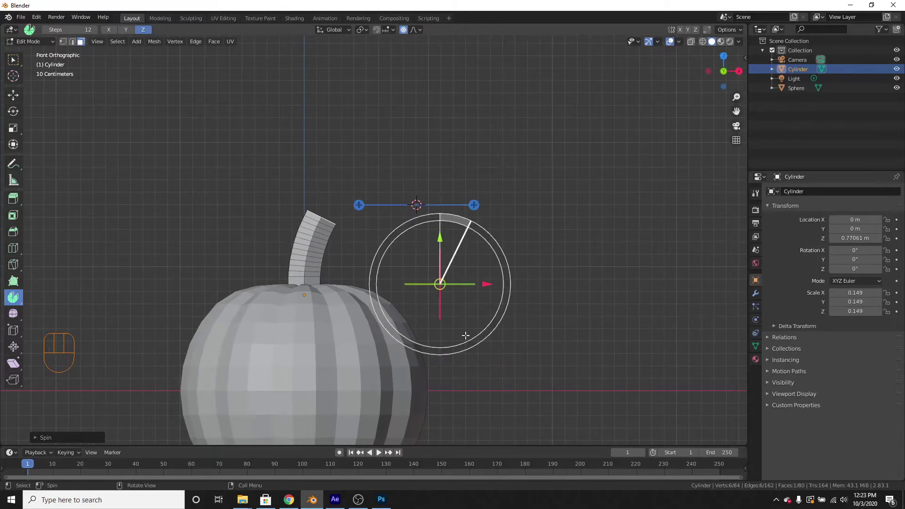
Reduce the stem's Spin operation to 3 steps.
scroll(465, 335, up, 4)
shift+middle_drag(463, 318, 449, 277)
scroll(433, 293, down, 4)
shift+middle_drag(328, 290, 396, 248)
scroll(396, 248, down, 1)
scroll(396, 248, up, 3)
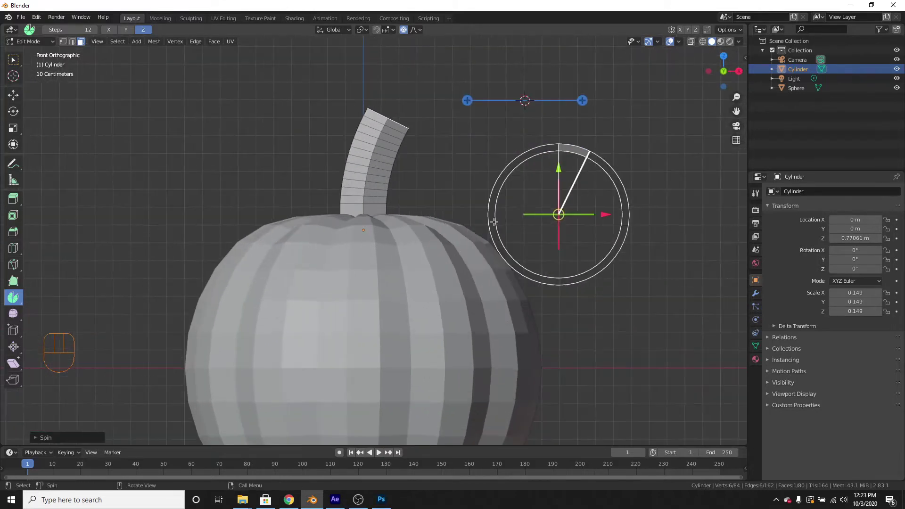
click(35, 438)
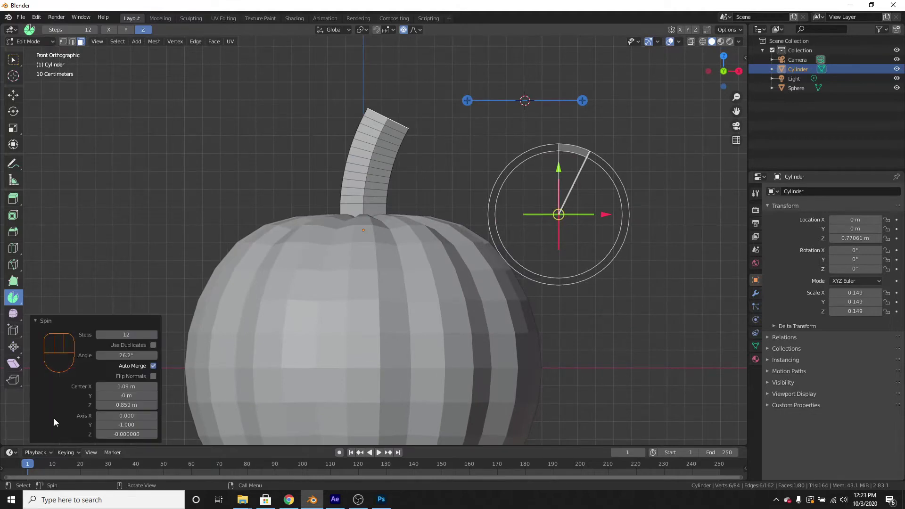
drag(130, 337, 101, 337)
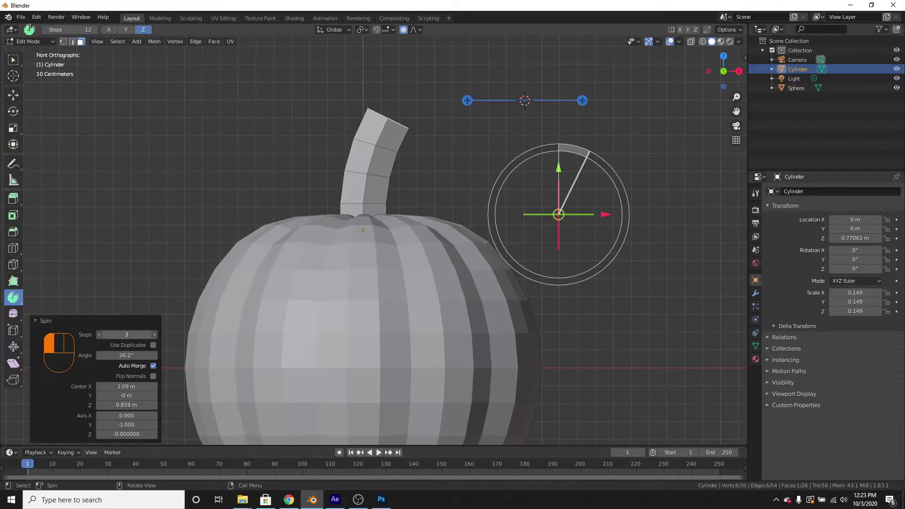
click(35, 320)
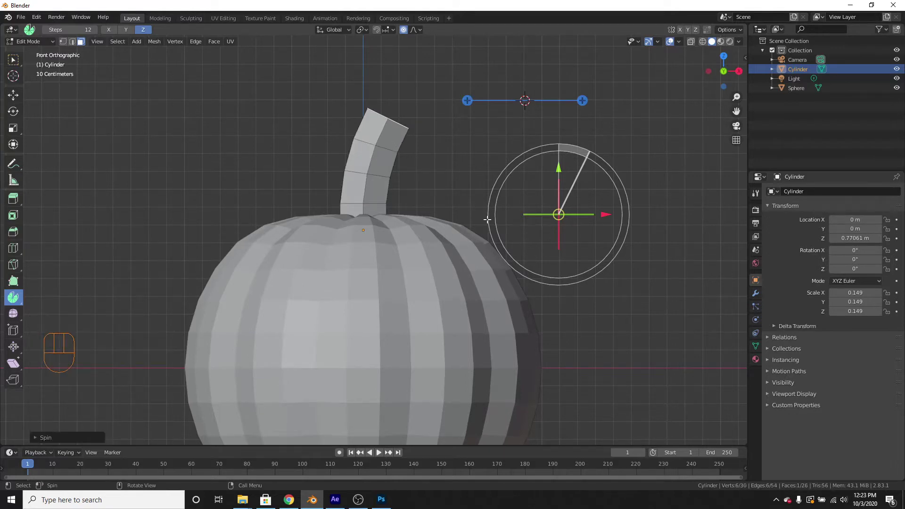
Fine-tune the stem's curve by moving the spin centre slightly lower and closer to the stem.
drag(562, 173, 598, 233)
scroll(409, 200, down, 2)
shift+middle_drag(409, 200, 415, 215)
scroll(430, 268, up, 1)
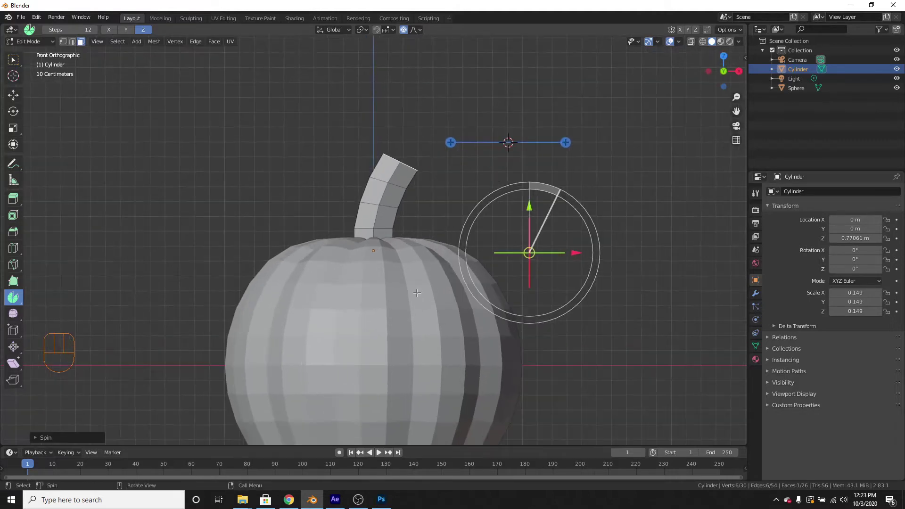
scroll(417, 293, down, 4)
scroll(557, 238, up, 4)
drag(575, 253, 560, 253)
scroll(471, 245, down, 2)
scroll(392, 226, up, 4)
shift+middle_drag(375, 221, 375, 228)
scroll(375, 229, down, 2)
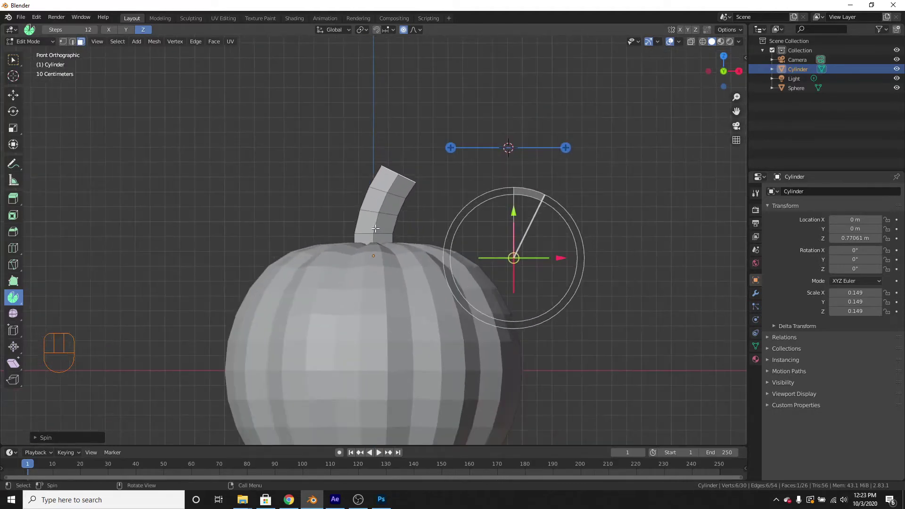
Turn off proportional editing, flare the stem's top face by a factor of about 1.16, and return to Object Mode with nothing selected.
click(16, 62)
scroll(628, 146, up, 4)
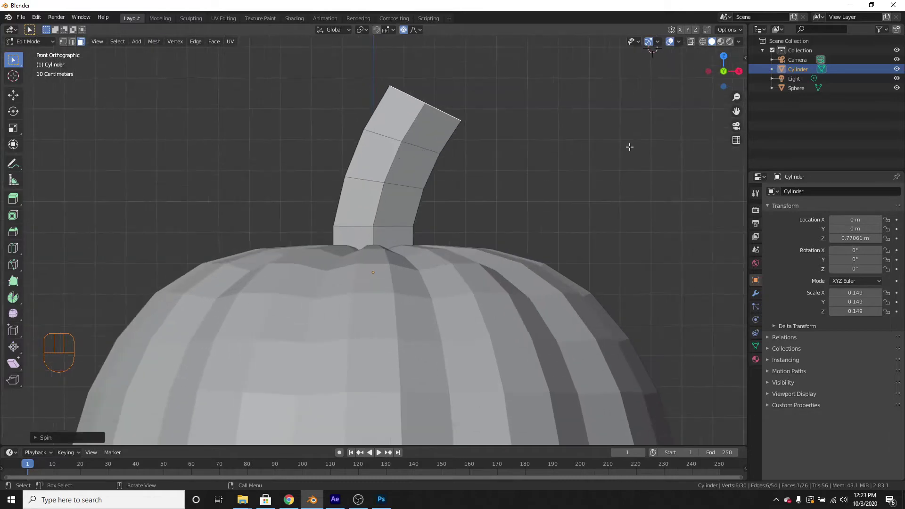
scroll(589, 158, down, 2)
shift+middle_drag(427, 200, 410, 231)
middle_drag(545, 244, 558, 275)
scroll(557, 275, down, 3)
scroll(523, 256, up, 3)
key(s)
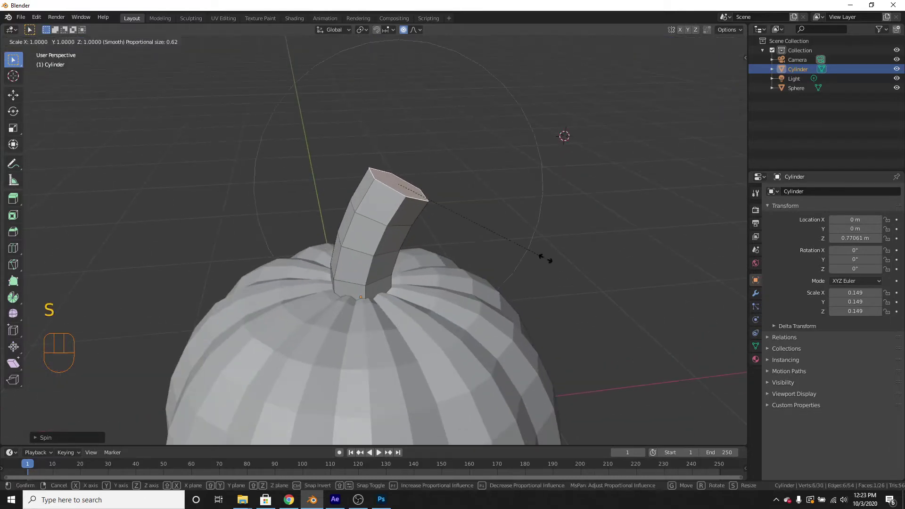
right_click(554, 263)
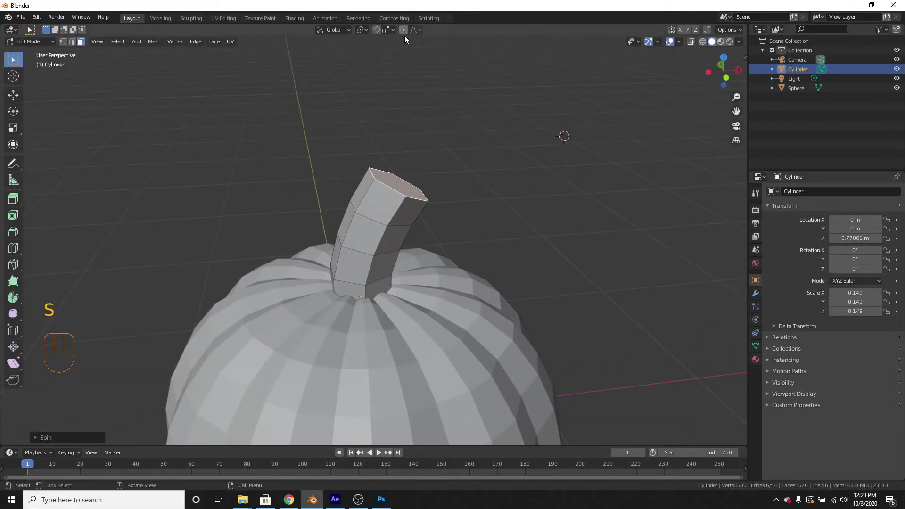
key(s)
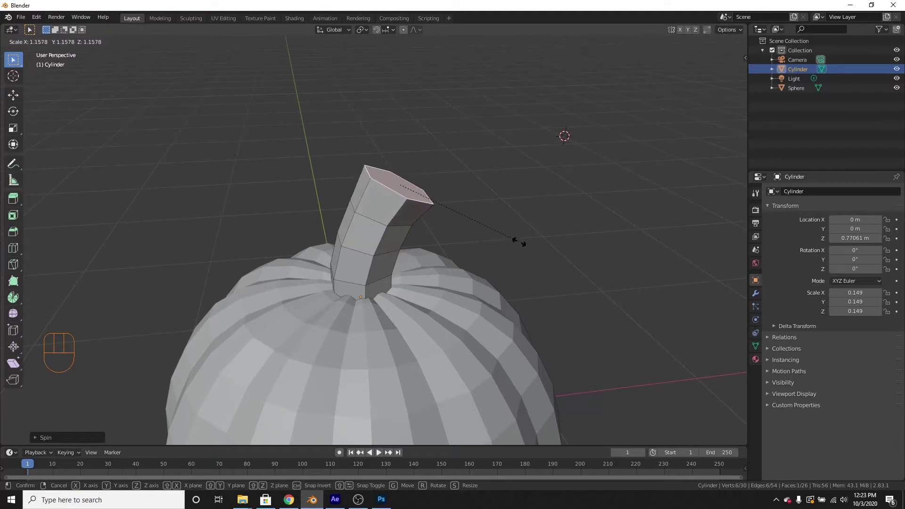
click(522, 244)
key(Tab)
middle_drag(525, 253, 508, 268)
click(498, 238)
Examine the pumpkin body and curved stem from several angles and distances.
scroll(507, 284, down, 2)
scroll(482, 291, down, 1)
scroll(482, 290, up, 4)
scroll(482, 290, down, 4)
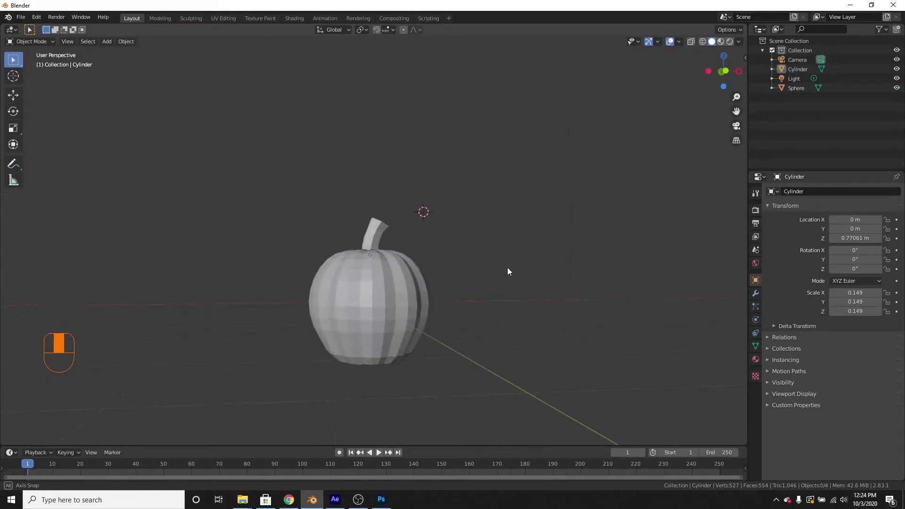
middle_drag(403, 287, 460, 321)
scroll(476, 302, up, 3)
shift+middle_drag(505, 271, 500, 130)
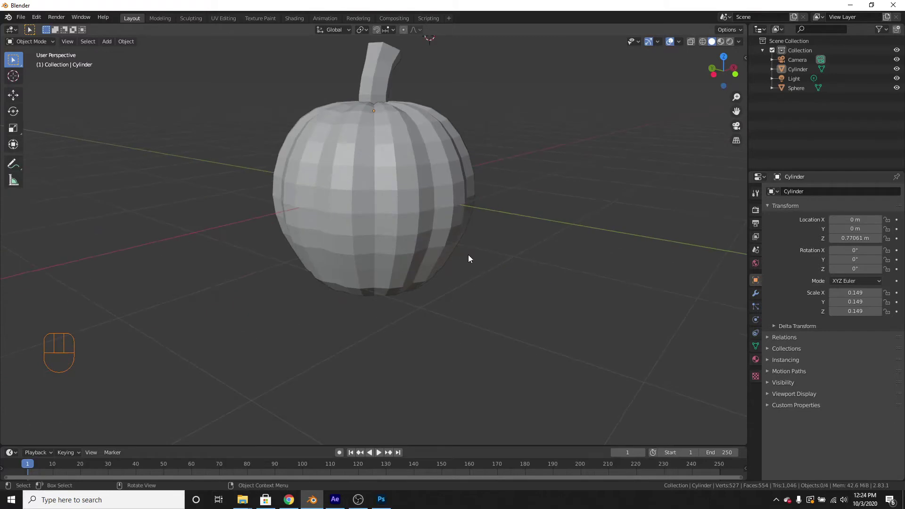
scroll(462, 269, up, 2)
middle_drag(450, 293, 460, 318)
scroll(447, 271, down, 1)
scroll(474, 254, up, 2)
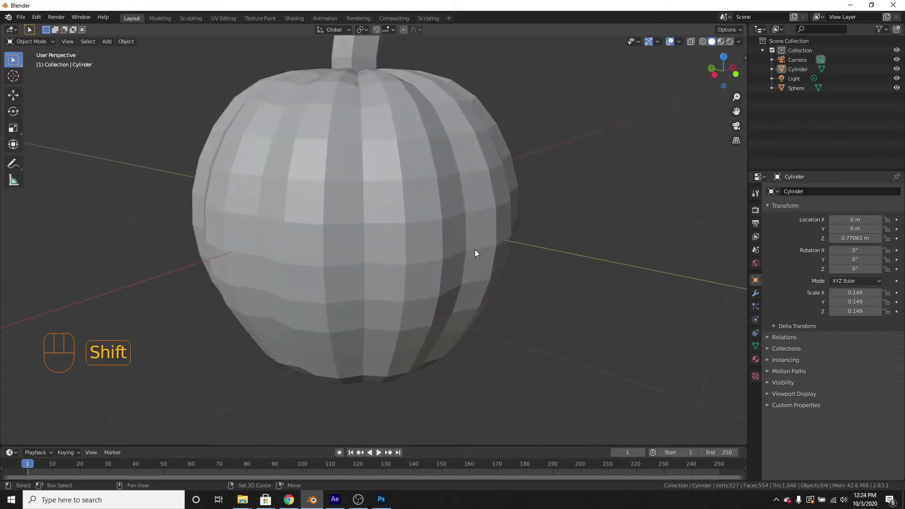
Add a cylinder with 3 vertices to make a triangular prism for the first eye.
shift+middle_drag(474, 251, 474, 299)
scroll(474, 300, down, 3)
key(shift+a)
mouse_move(486, 292)
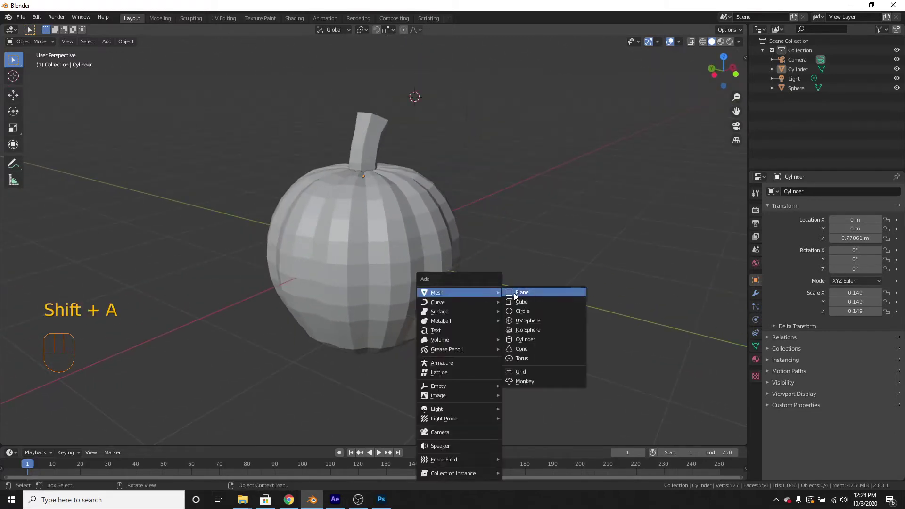
click(535, 339)
scroll(558, 327, up, 2)
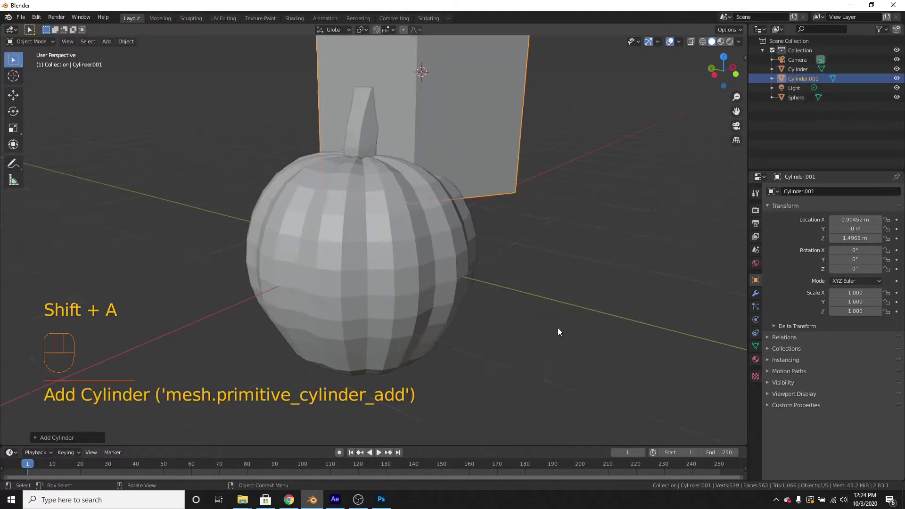
scroll(568, 254, down, 3)
shift+middle_drag(569, 220, 517, 314)
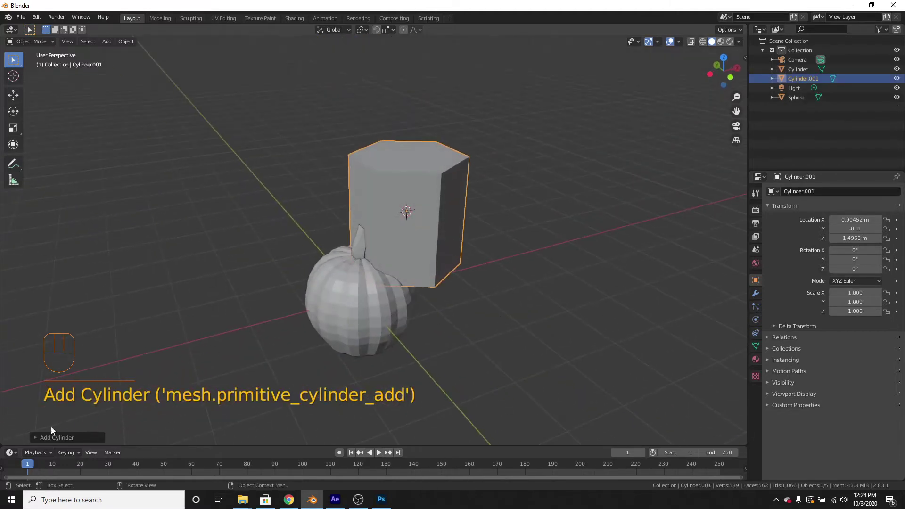
click(35, 437)
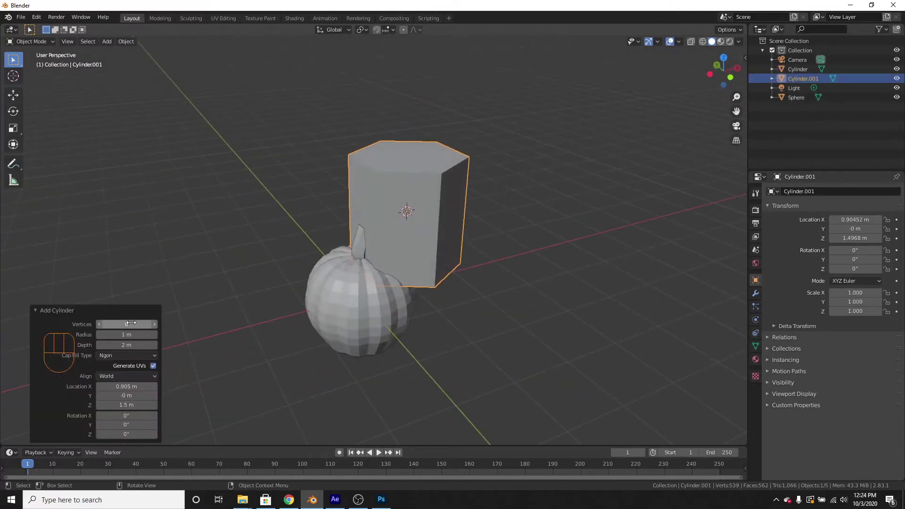
drag(130, 323, 125, 324)
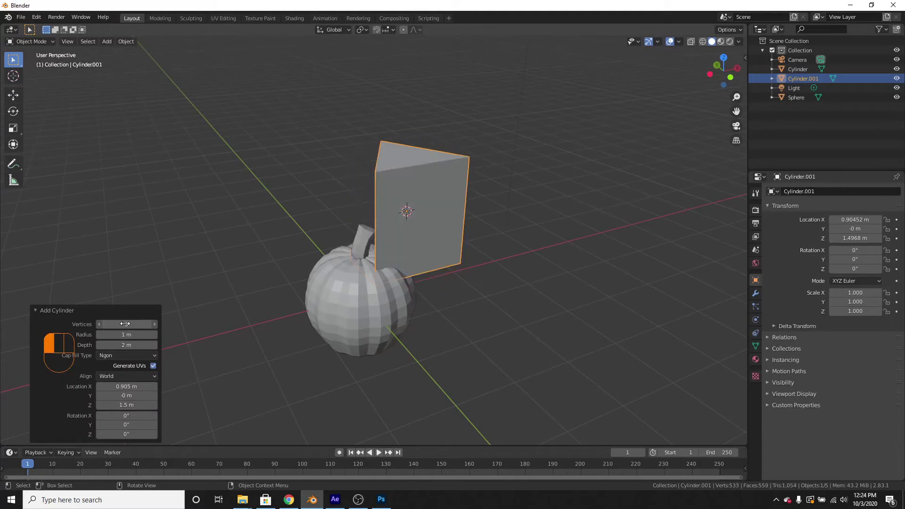
click(34, 310)
Rotate the triangular prism 90° around the X axis.
middle_drag(519, 247, 511, 238)
text(r)
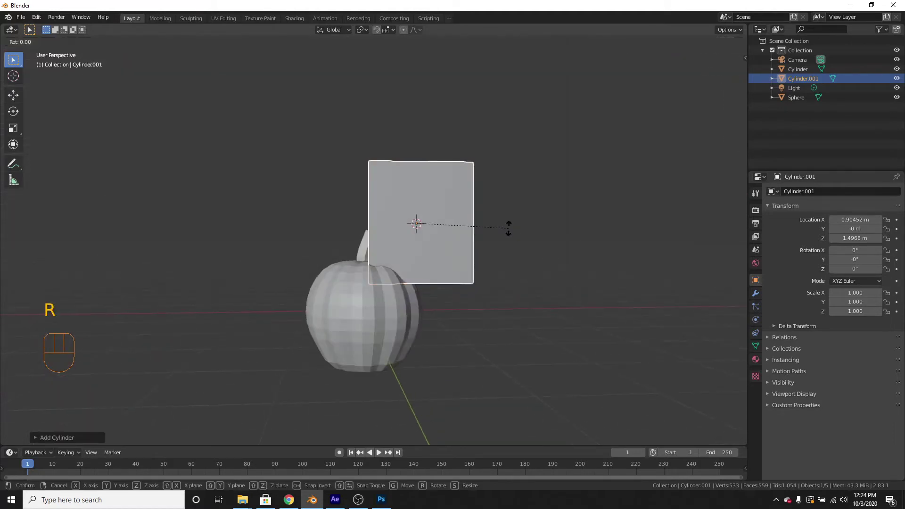
text(x)
text(90)
key(Return)
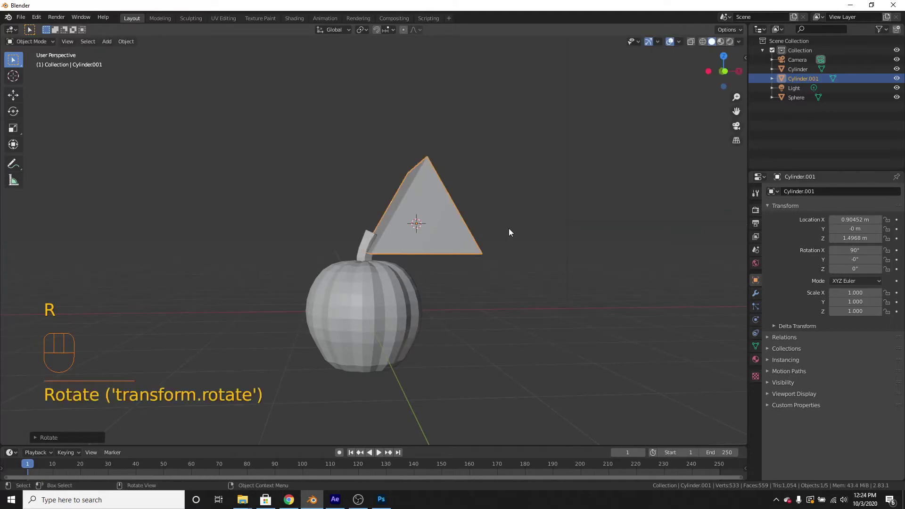
In front view, move the prism to about X -0.33 m and Z 0.21 m and scale it to about 0.467.
key(KP_1)
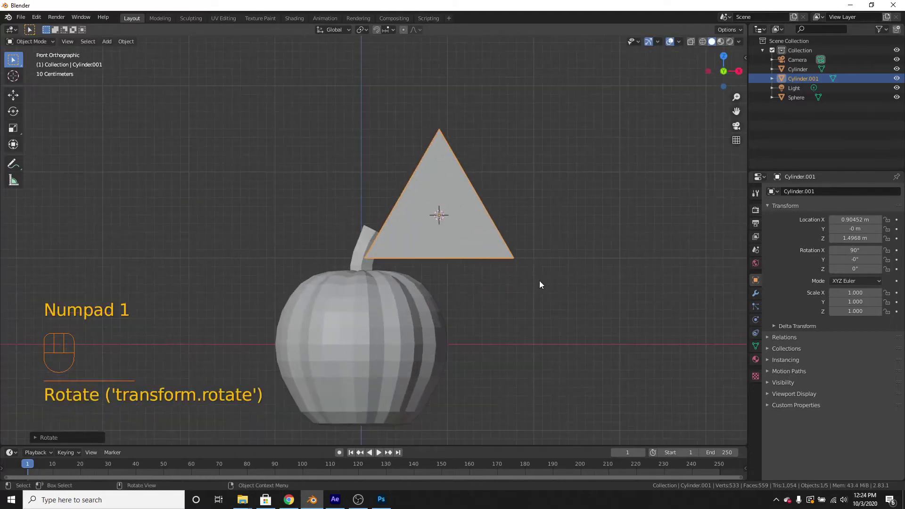
shift+middle_drag(568, 187, 549, 225)
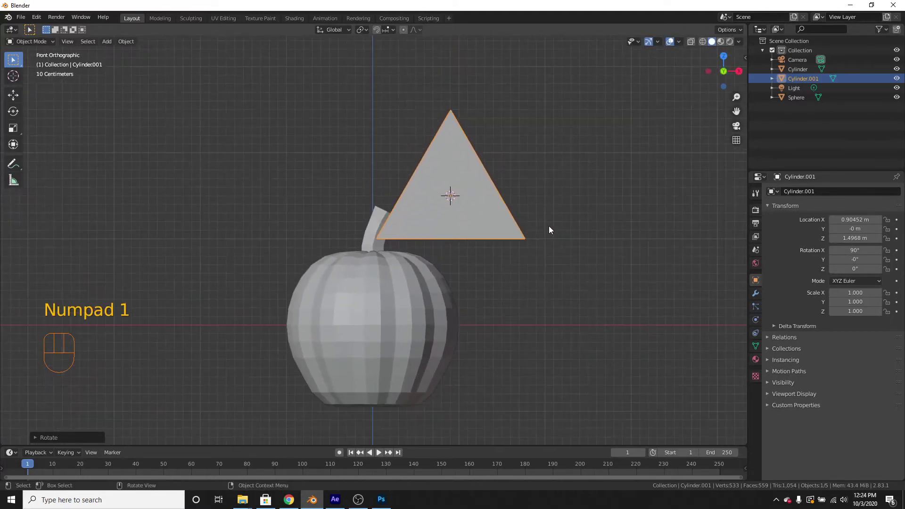
key(g)
click(444, 365)
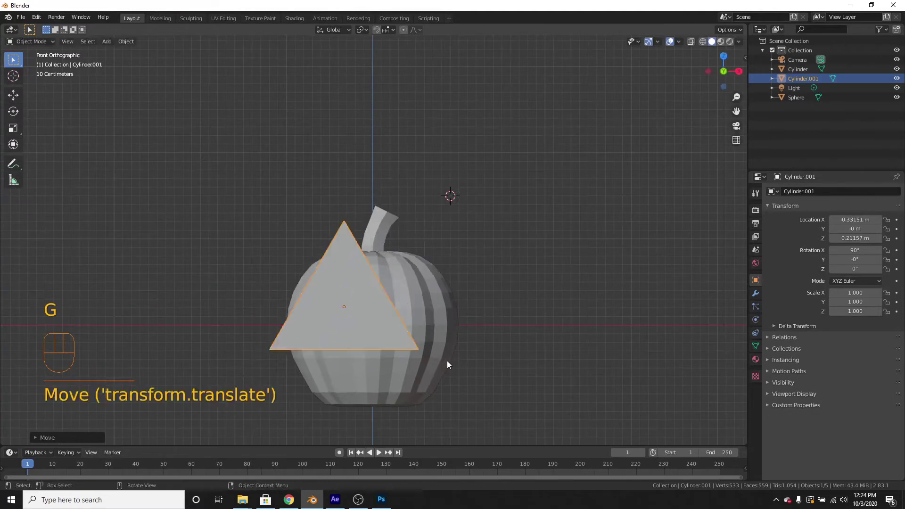
key(s)
click(437, 354)
Move the prism along Y to about -0.61 m so it protrudes through the pumpkin's front, and check it from the side.
scroll(450, 344, up, 4)
scroll(445, 202, down, 2)
shift+middle_drag(449, 344, 489, 307)
scroll(499, 304, down, 1)
key(g)
key(x)
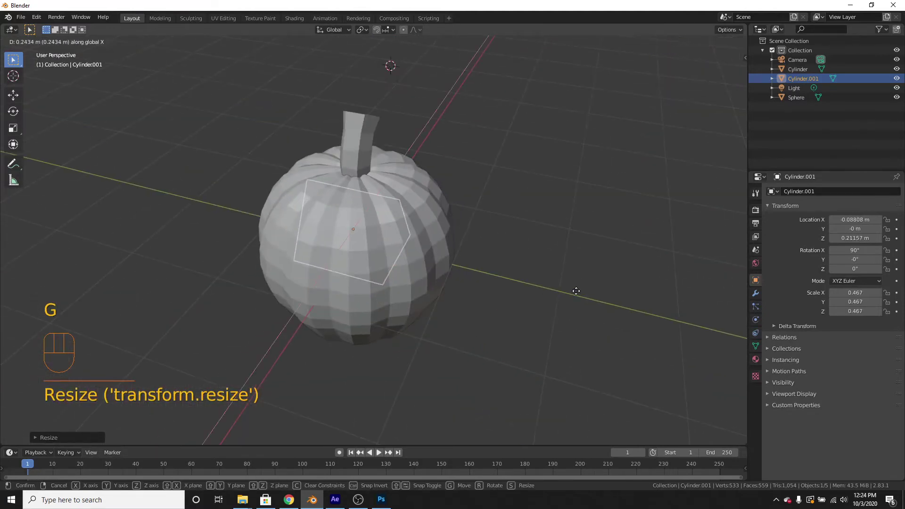
key(y)
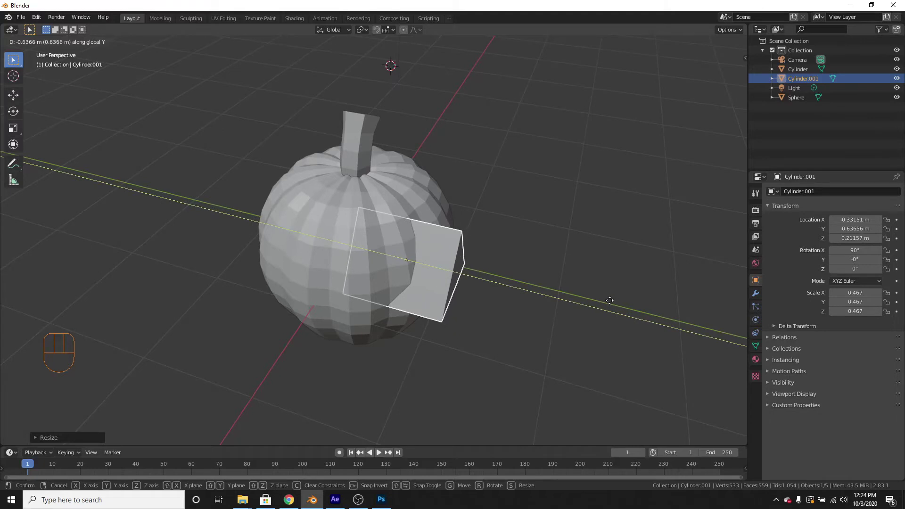
click(607, 300)
middle_drag(607, 301, 527, 265)
key(KP_3)
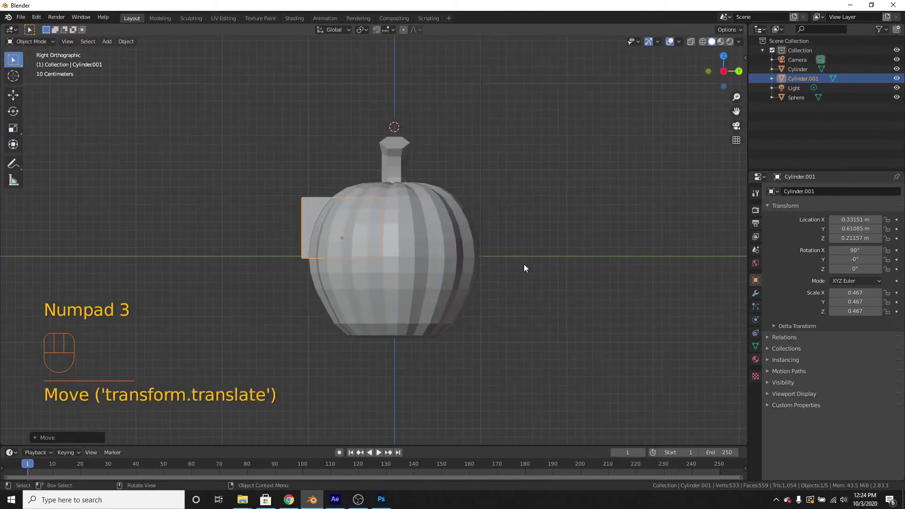
Shrink the triangular eye to a scale of about 0.42 in front view.
key(KP_1)
scroll(479, 262, up, 3)
shift+middle_drag(454, 217, 467, 233)
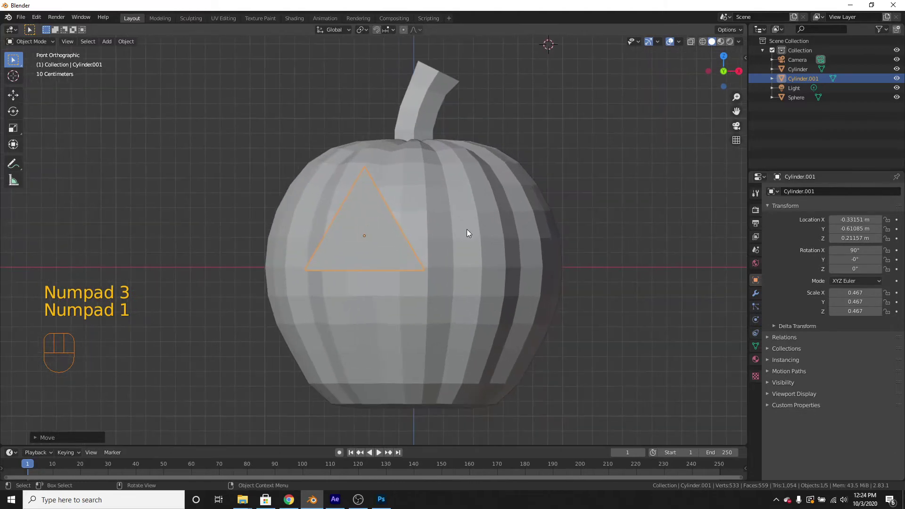
scroll(465, 233, up, 3)
scroll(486, 242, down, 2)
key(s)
click(546, 288)
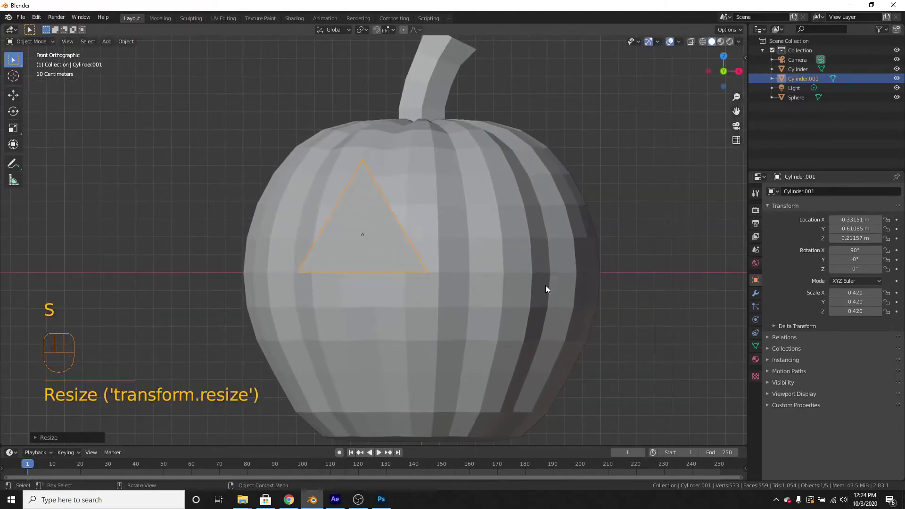
Move the eye to about X -0.45 m and Z 0.188 m and tilt it to a Y rotation of about -10.3°.
key(g)
key(r)
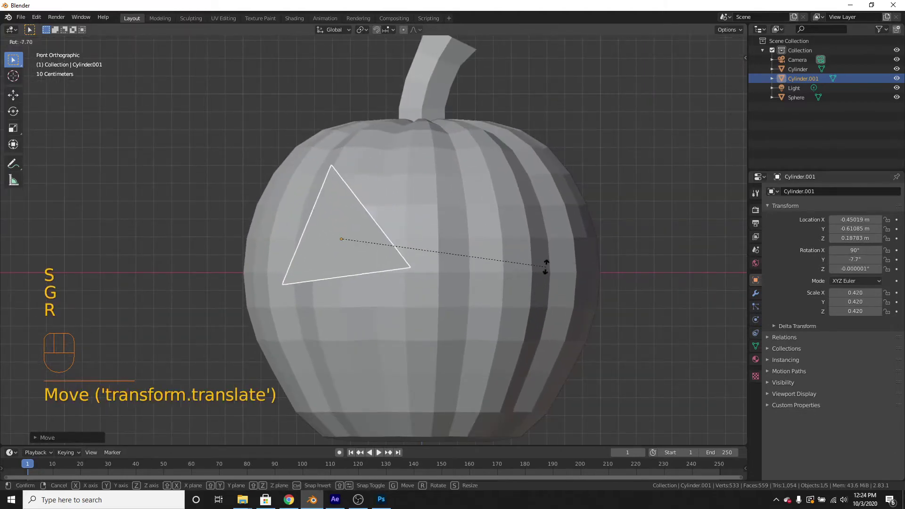
click(546, 257)
Duplicate the triangular eye and move the copy to about X 0.446 m and Z 0.242 m on the pumpkin's other side.
scroll(534, 289, down, 3)
key(shift+d)
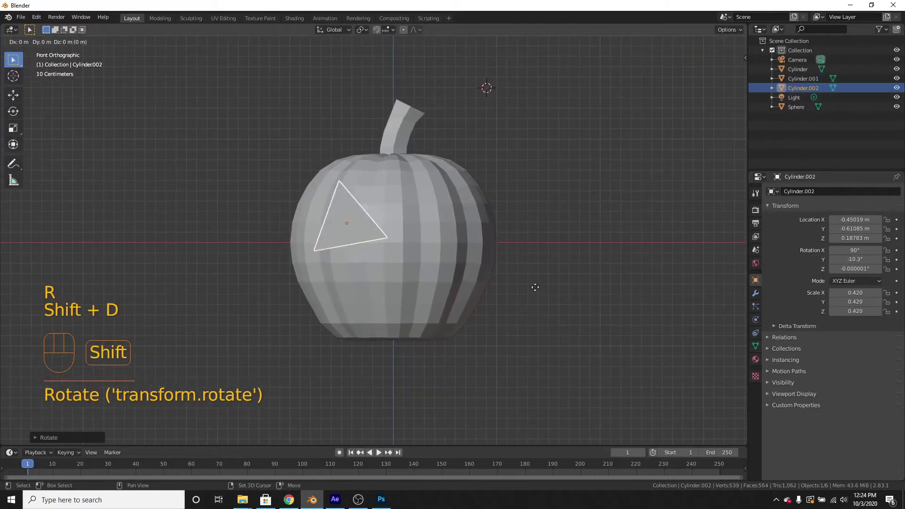
right_click(670, 247)
scroll(510, 207, up, 3)
shift+middle_drag(509, 207, 509, 227)
scroll(509, 226, down, 1)
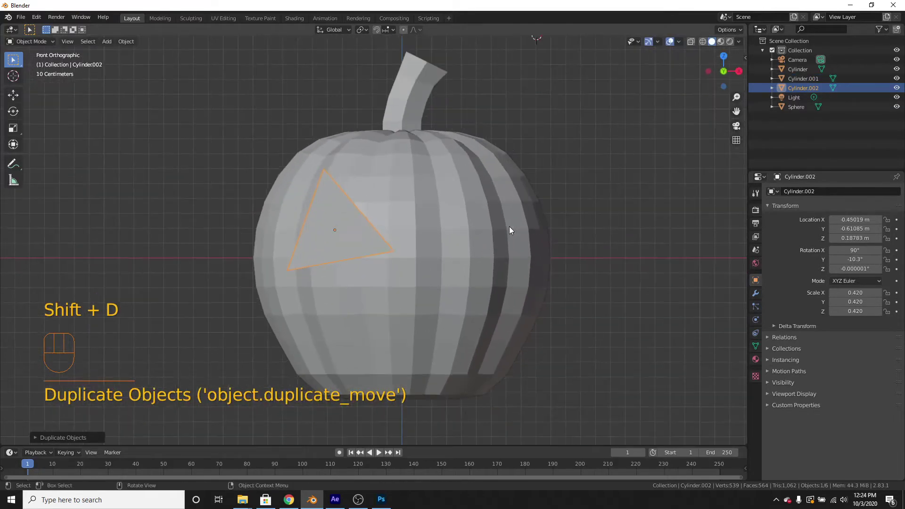
key(g)
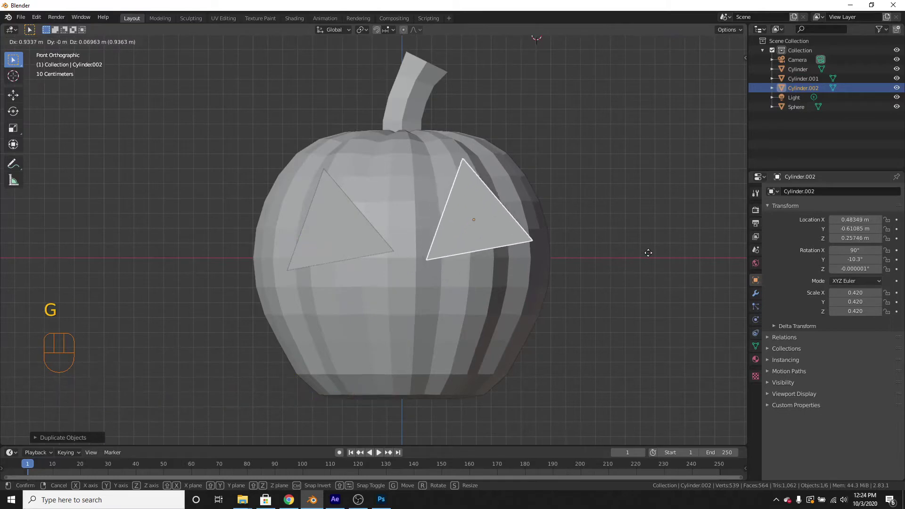
click(646, 254)
Tilt the duplicated eye the opposite way to a Y rotation of about 15.9°.
key(r)
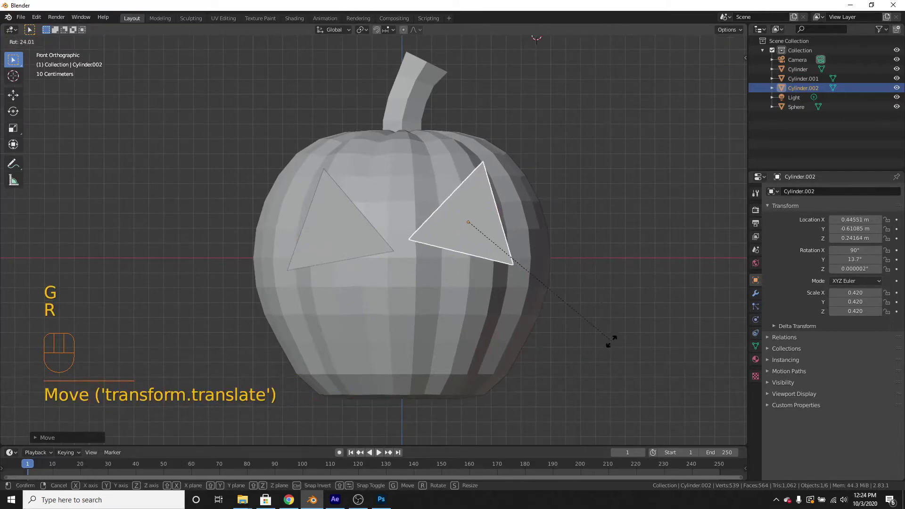
click(609, 339)
scroll(596, 248, up, 3)
scroll(561, 220, down, 3)
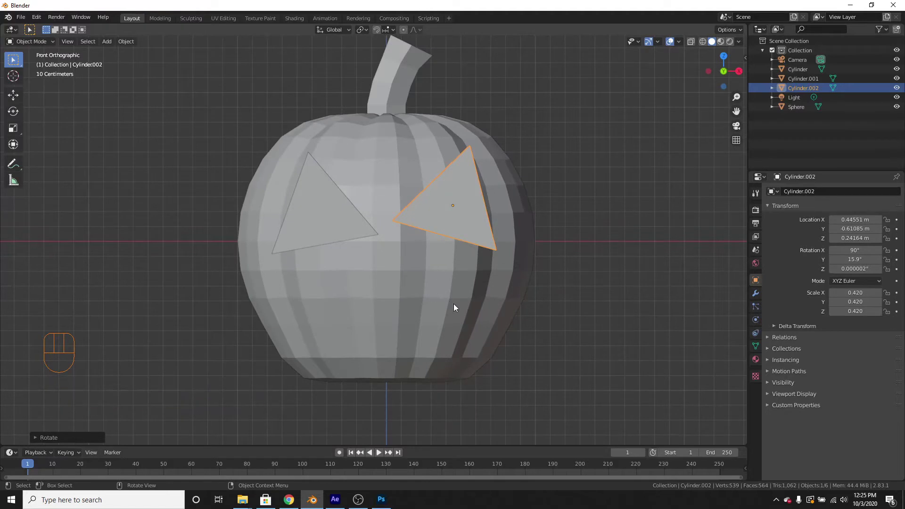
Shift the second eye slightly outward and down to about X 0.487 m and Z 0.144 m.
scroll(457, 305, up, 1)
shift+middle_drag(464, 307, 470, 242)
scroll(473, 217, down, 1)
shift+middle_drag(480, 168, 479, 197)
key(g)
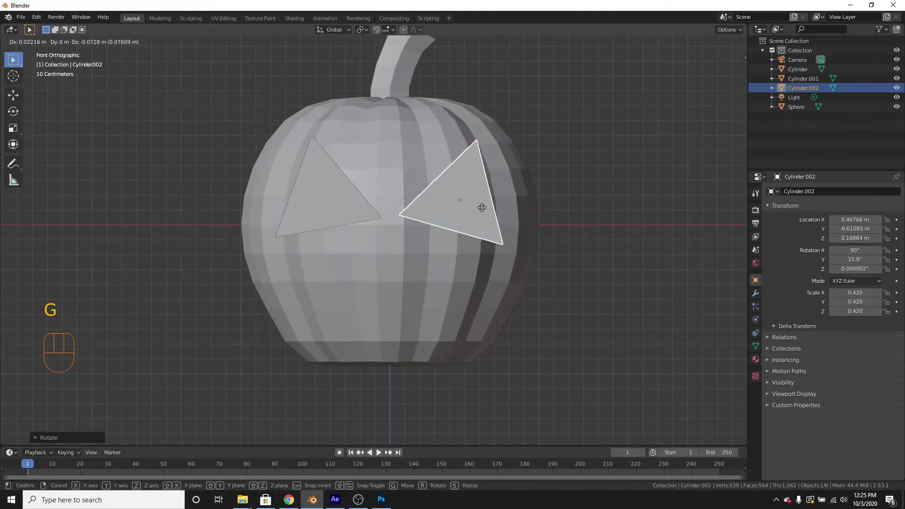
click(486, 215)
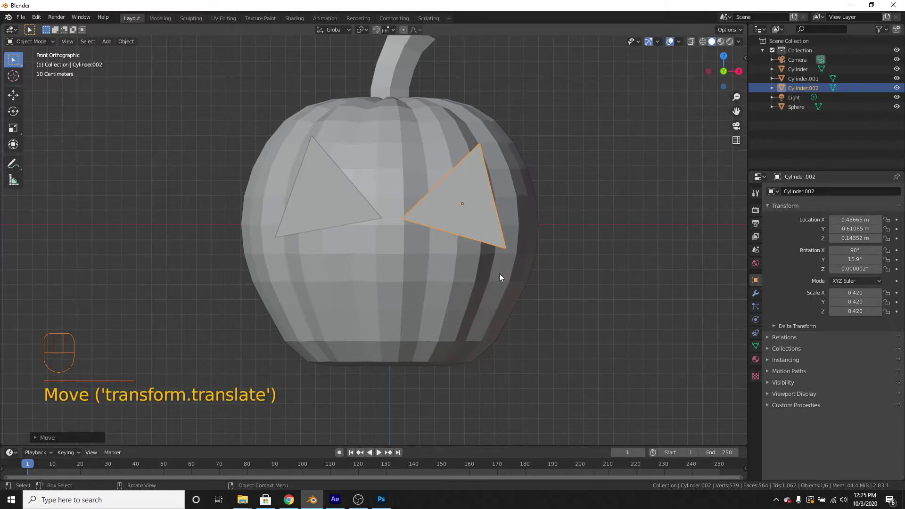
Add a cube and move it below the eyes to about X 0.03 m and Z -0.346 m.
scroll(499, 273, up, 2)
shift+middle_drag(485, 214, 485, 254)
scroll(485, 255, down, 3)
scroll(517, 298, up, 3)
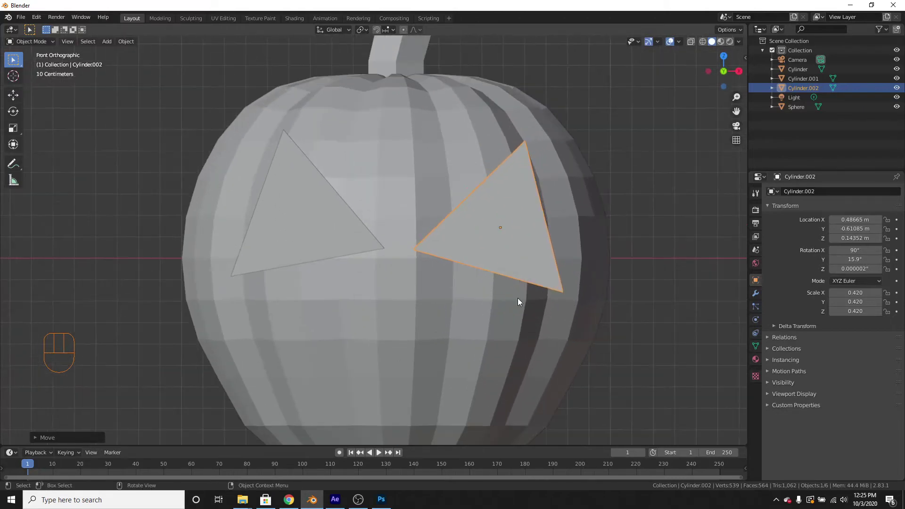
scroll(518, 298, down, 2)
shift+middle_drag(516, 304, 519, 242)
key(shift+a)
mouse_move(452, 259)
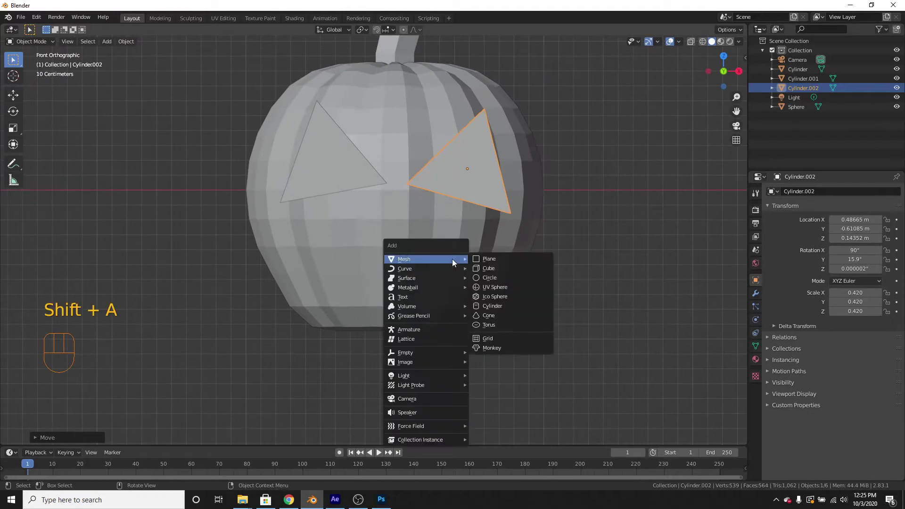
click(509, 268)
scroll(509, 268, down, 1)
scroll(558, 205, down, 2)
scroll(556, 179, down, 2)
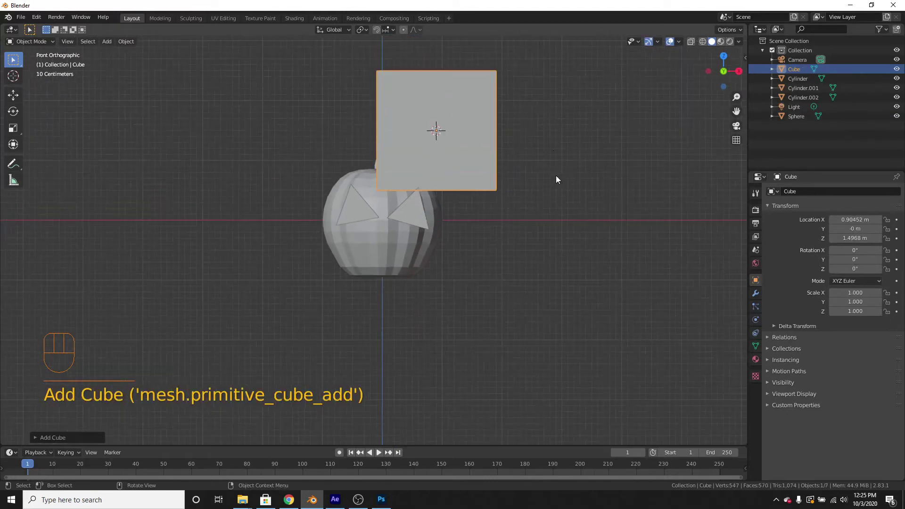
key(g)
click(577, 304)
Scale the cube down to about 0.252.
scroll(590, 310, up, 5)
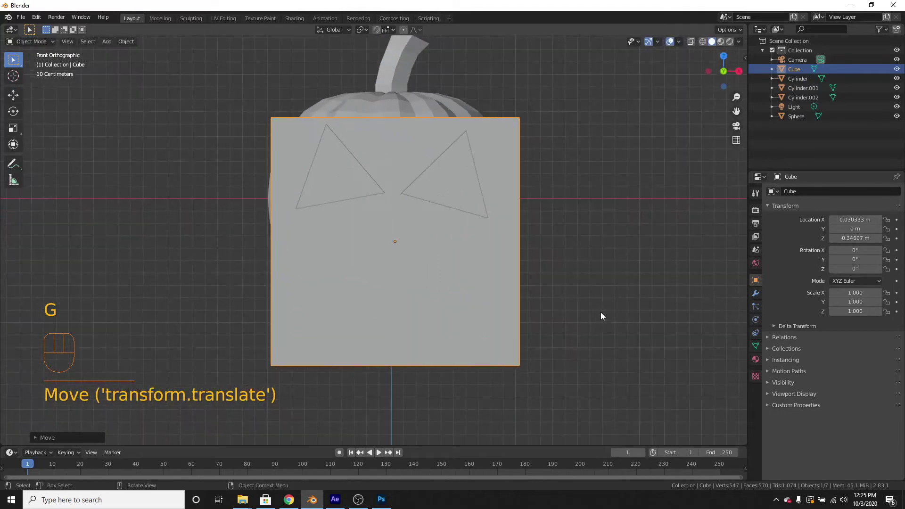
key(s)
click(448, 273)
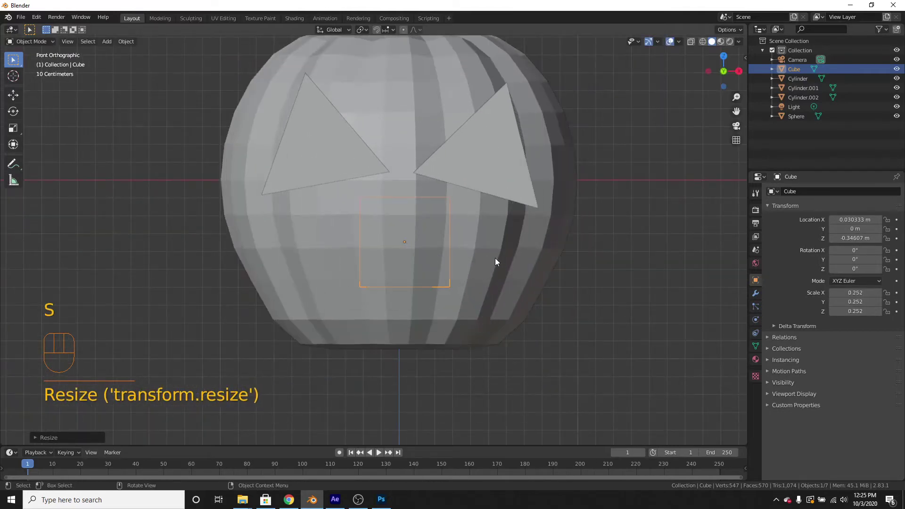
Lower the cube to about Z -0.372 m and move it forward along Y to about -0.842 m.
key(g)
click(488, 262)
middle_drag(488, 262, 490, 316)
key(g)
key(y)
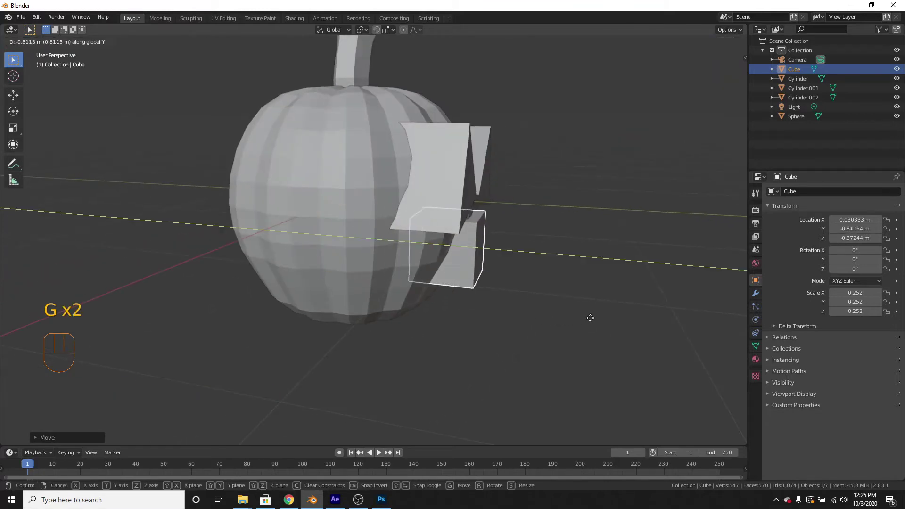
click(591, 316)
key(KP_3)
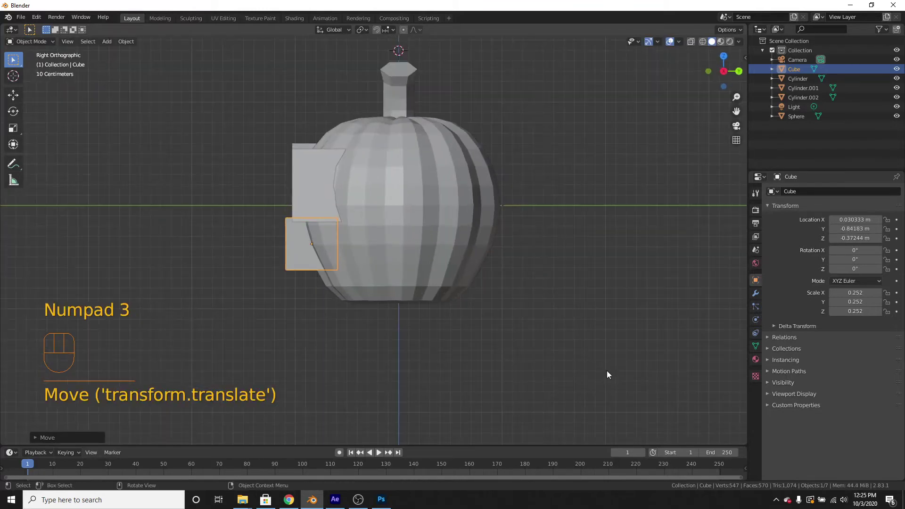
Flatten the cube to a Z scale of about 0.098 and widen it to an X scale of about 0.388.
key(KP_1)
scroll(471, 279, up, 3)
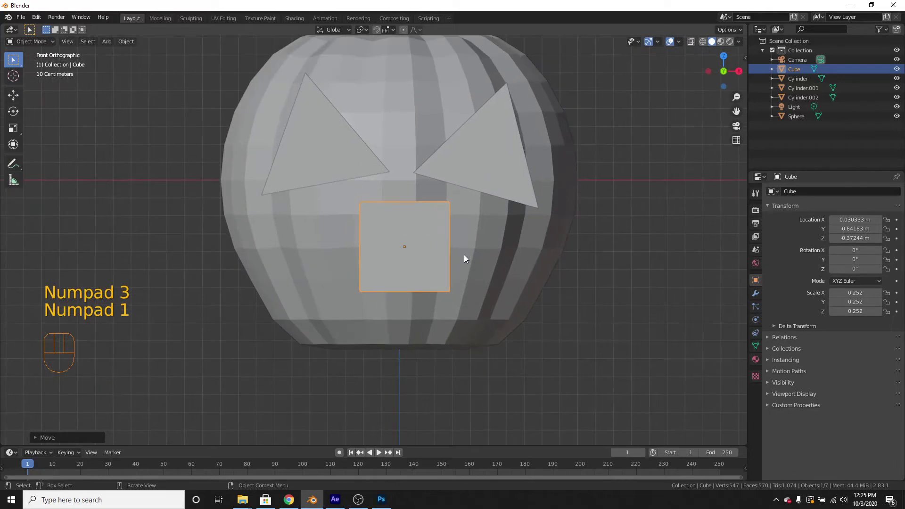
scroll(463, 258, up, 2)
scroll(464, 258, down, 1)
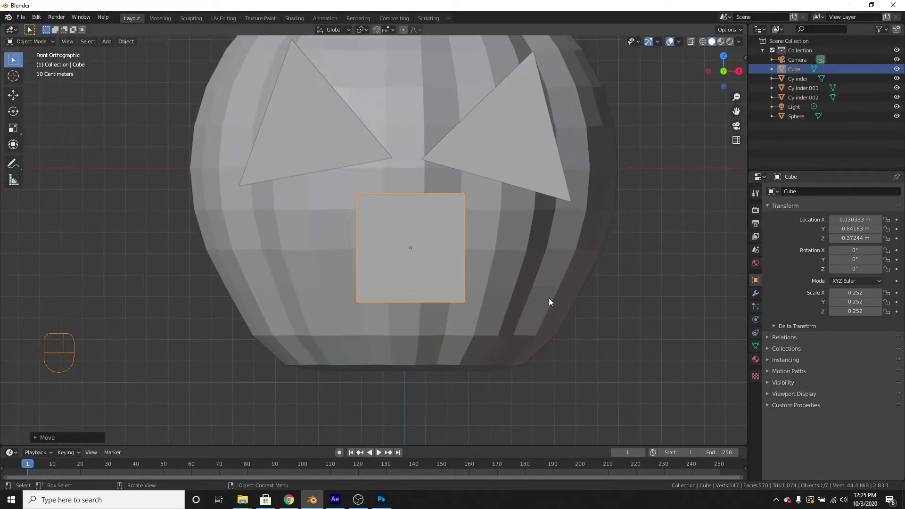
key(s)
key(z)
click(503, 276)
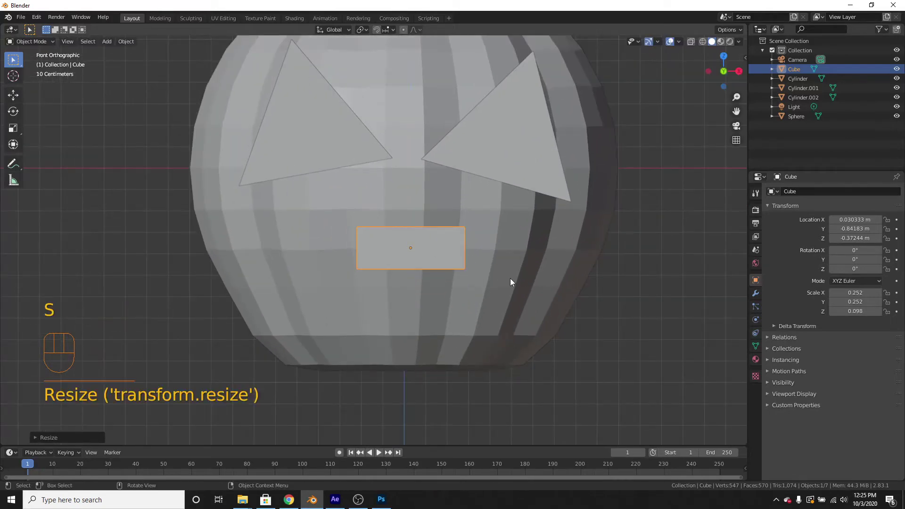
key(s)
key(x)
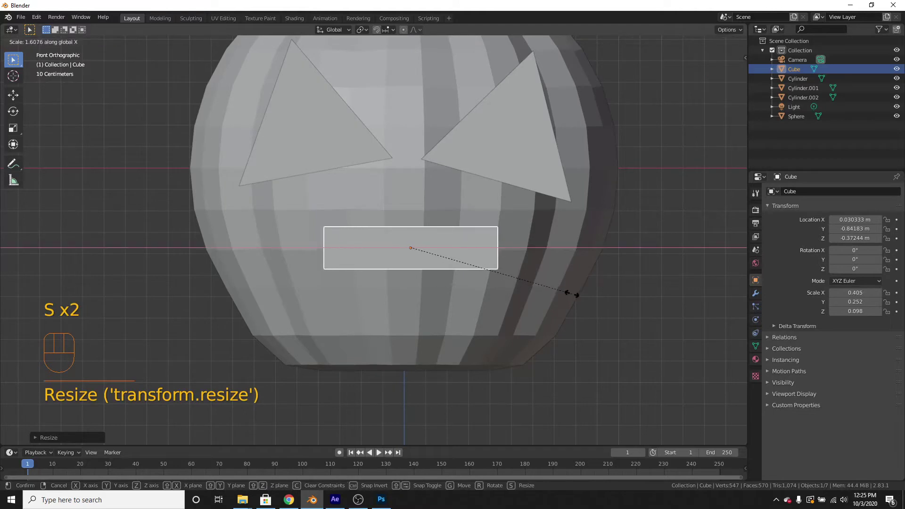
click(564, 295)
In wireframe Edit Mode, extrude the mouth's right end face outward about 0.1 m, then raise and shrink it.
key(Tab)
scroll(514, 264, up, 2)
shift+middle_drag(496, 255, 456, 280)
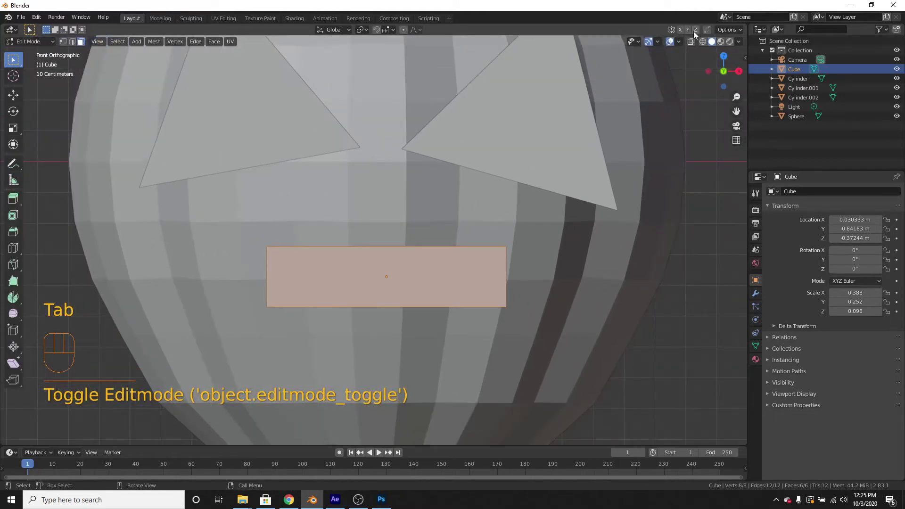
click(702, 41)
click(506, 275)
scroll(528, 317, down, 4)
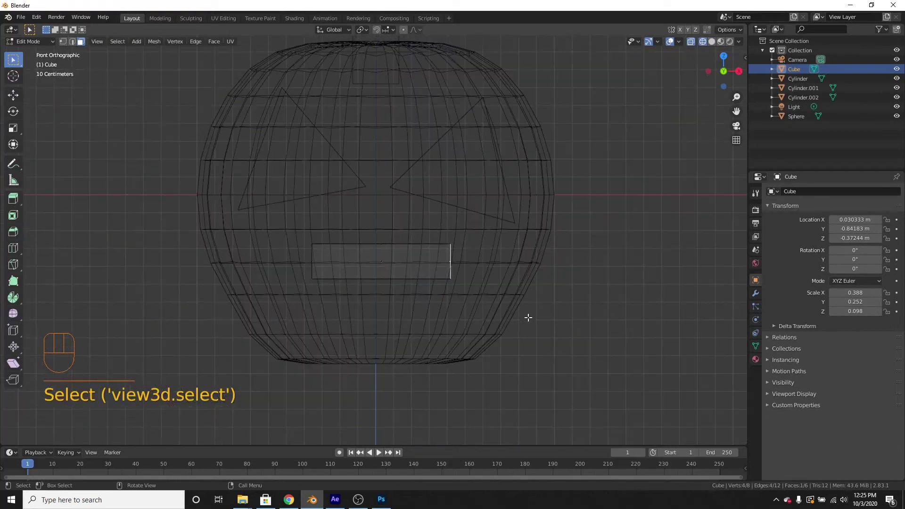
scroll(527, 334, up, 2)
key(e)
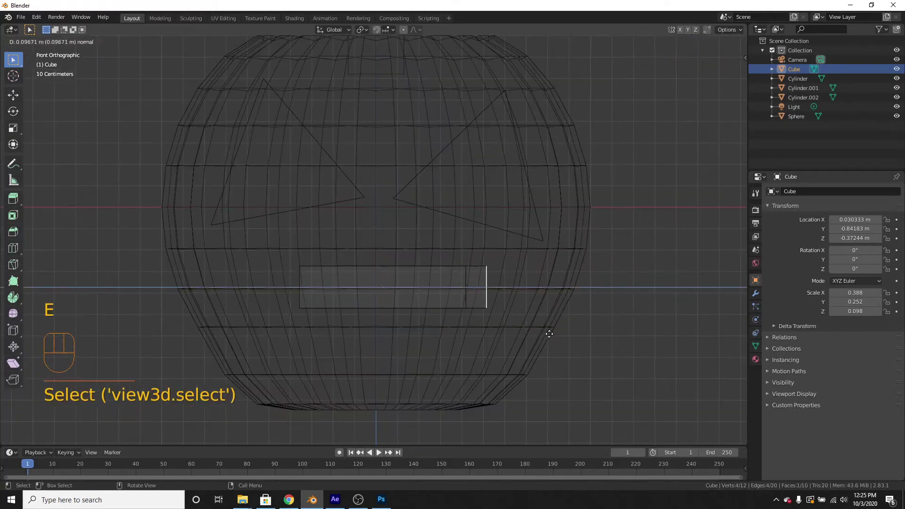
click(554, 334)
key(g)
key(z)
click(559, 310)
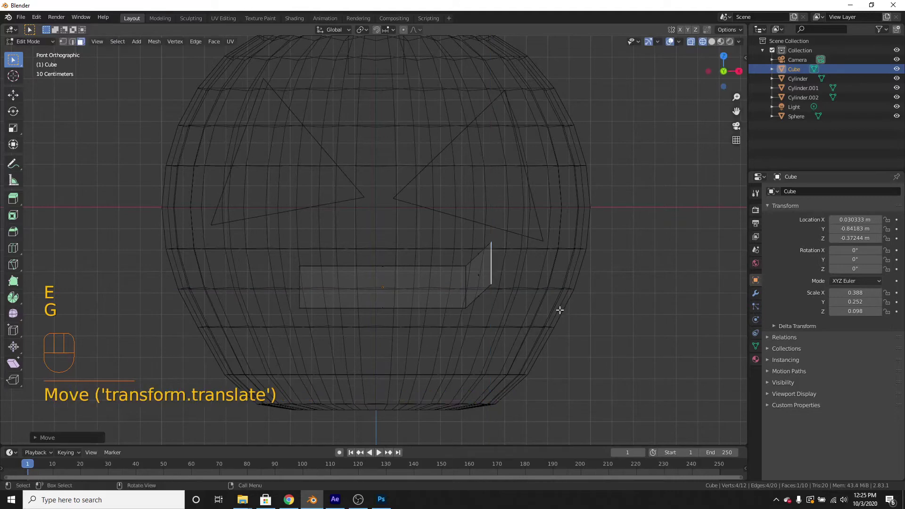
key(s)
click(548, 311)
Extrude the right end face again, move it up and outward, and shrink it into a tapered smile corner.
key(e)
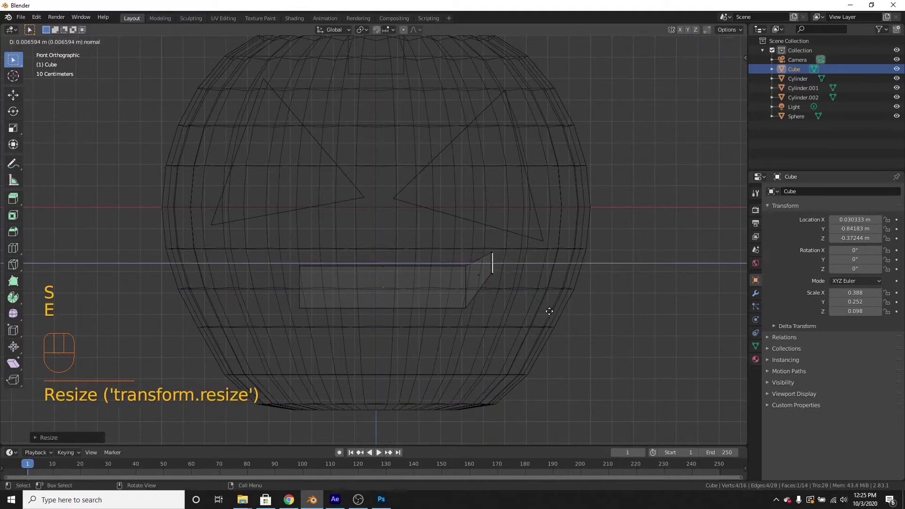
key(g)
click(632, 348)
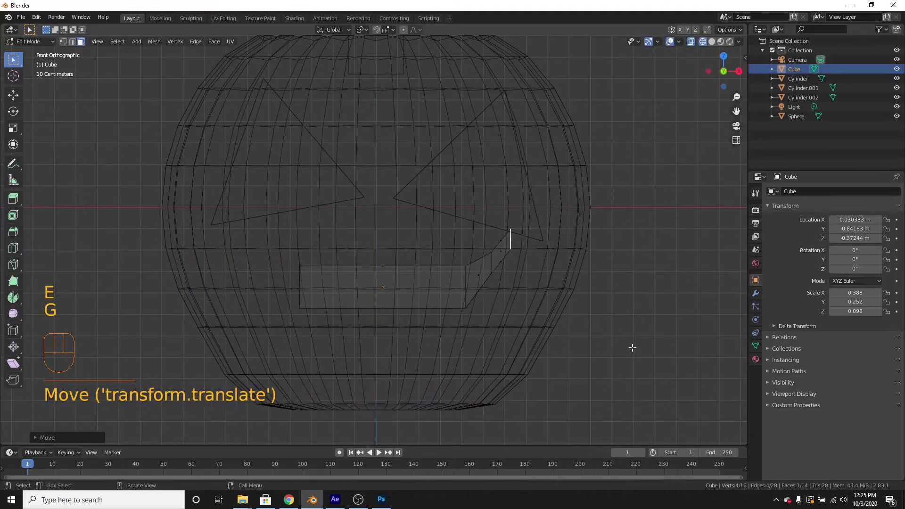
key(s)
click(584, 307)
Extrude the mouth's left end face outward about 0.13 m, then raise and shrink it to match the right side.
scroll(413, 333, down, 3)
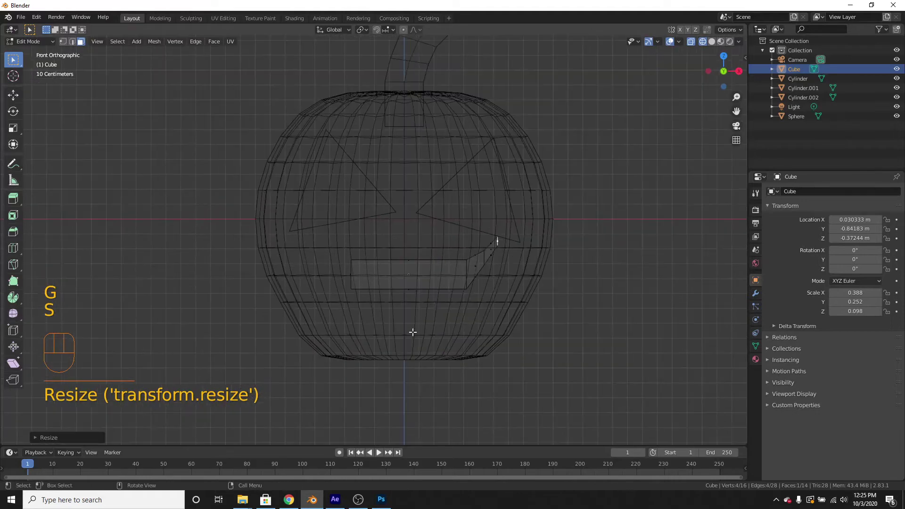
click(350, 273)
scroll(370, 295, up, 4)
shift+middle_drag(377, 303, 404, 296)
scroll(419, 330, down, 2)
key(e)
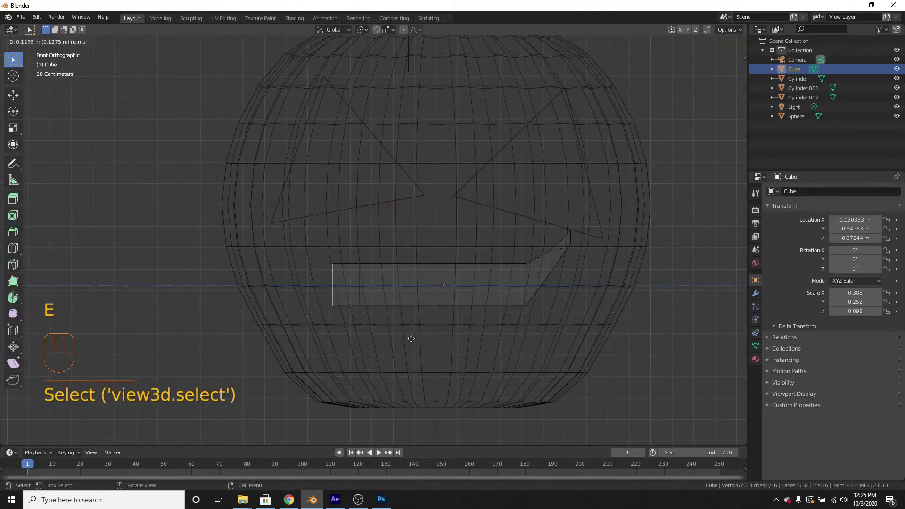
click(411, 339)
key(g)
click(410, 318)
key(s)
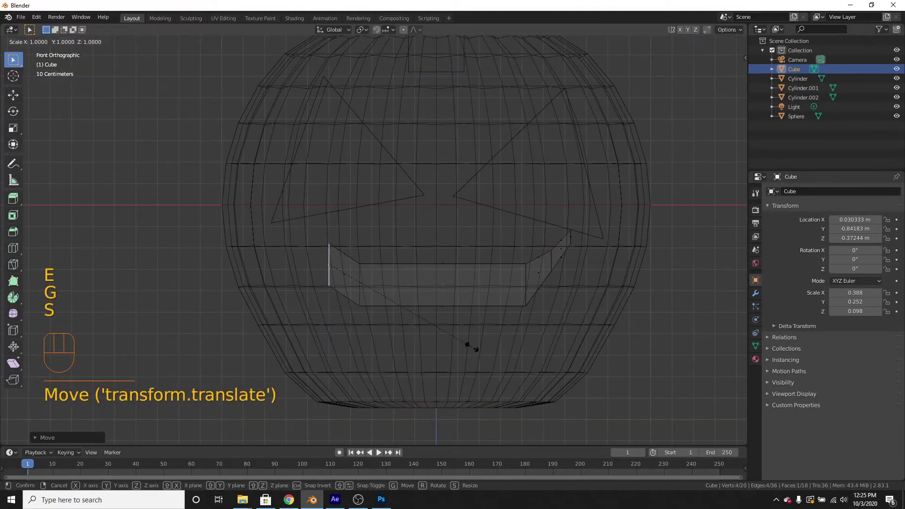
click(401, 316)
Extrude the left end face again, raise and shrink it into a tapered smile corner, and return to Object Mode.
key(e)
key(g)
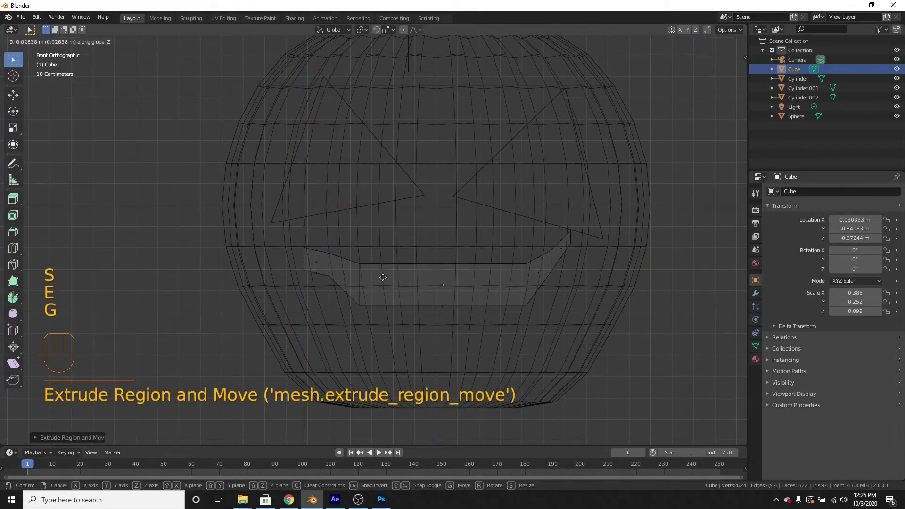
click(405, 290)
scroll(410, 302, up, 2)
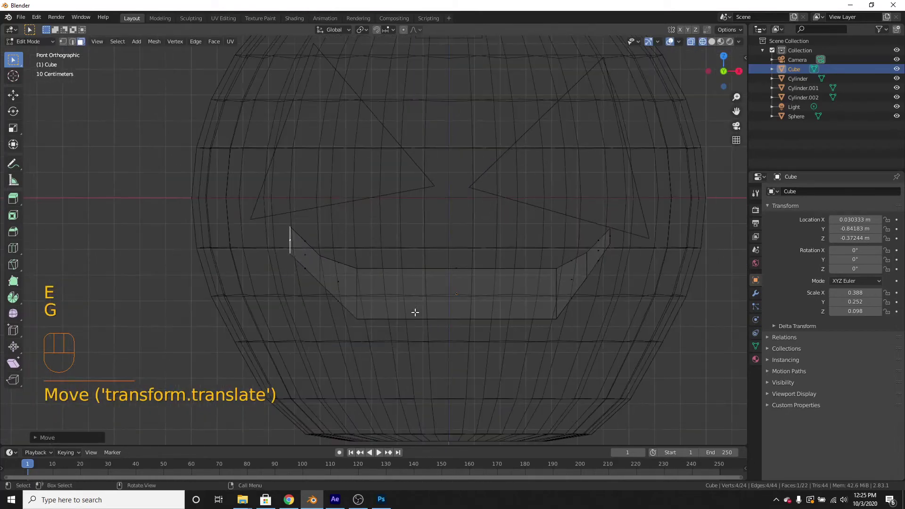
key(s)
click(404, 324)
key(Tab)
Switch back to solid shading and lower the mouth to about Z -0.463 m.
scroll(409, 345, down, 3)
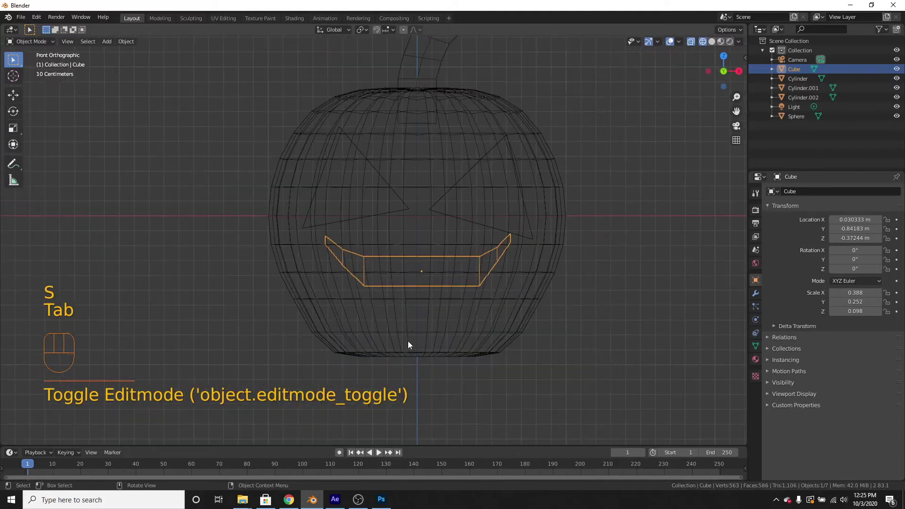
scroll(464, 218, up, 1)
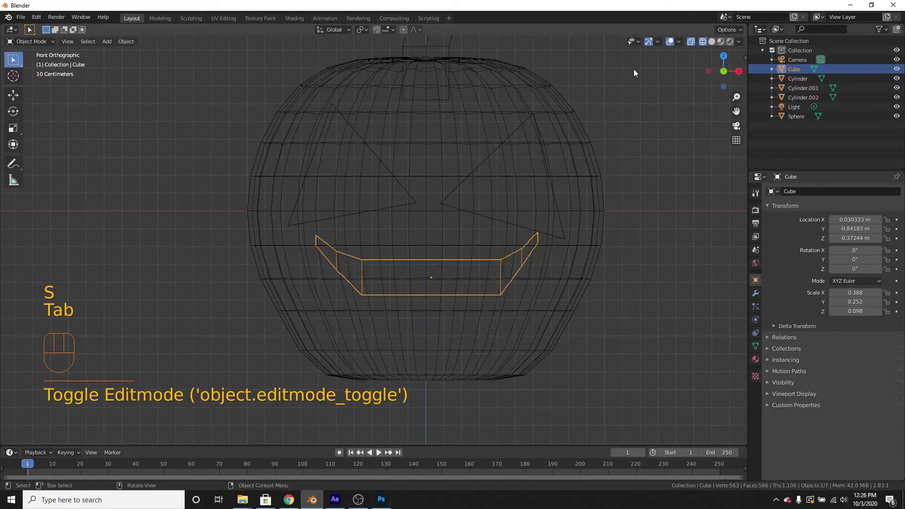
click(712, 42)
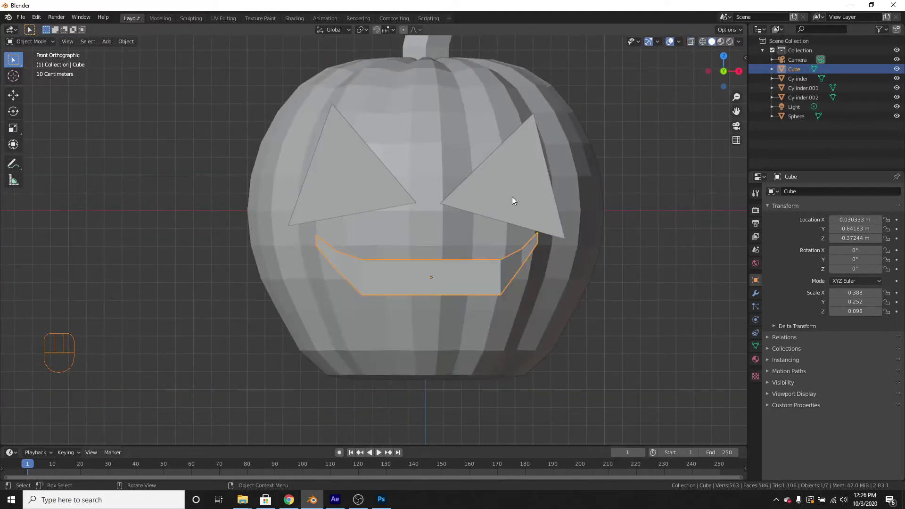
scroll(512, 201, up, 1)
key(g)
click(527, 256)
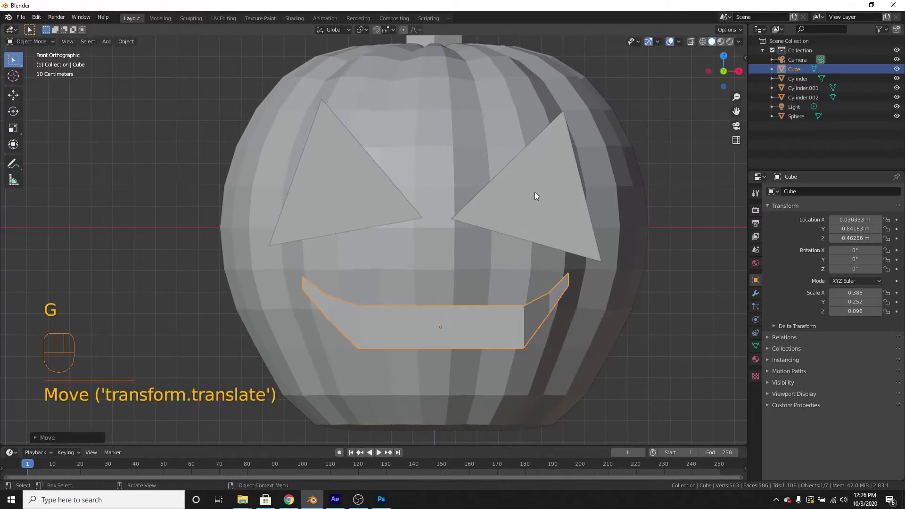
Join both triangular eyes and the mouth into a single object, with the mouth as the active object.
click(535, 196)
shift+click(358, 205)
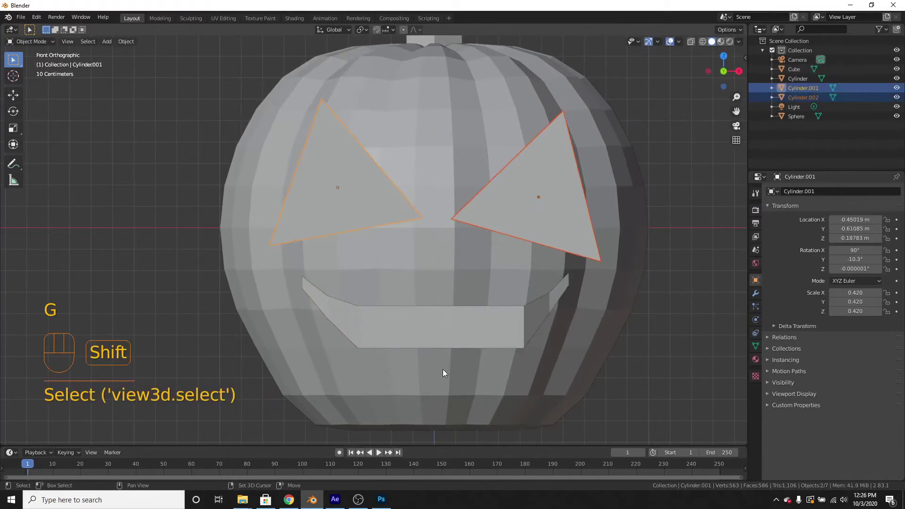
shift+click(454, 327)
scroll(420, 262, down, 2)
scroll(414, 278, up, 1)
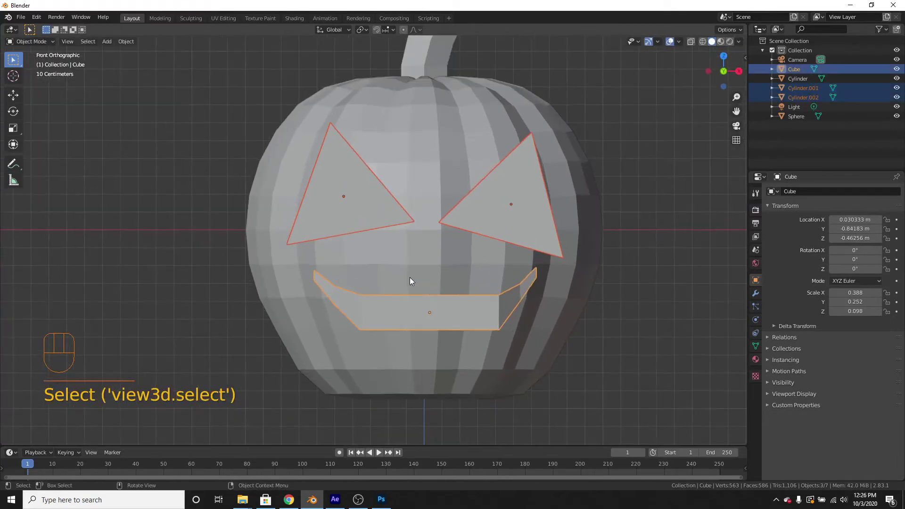
key(ctrl+j)
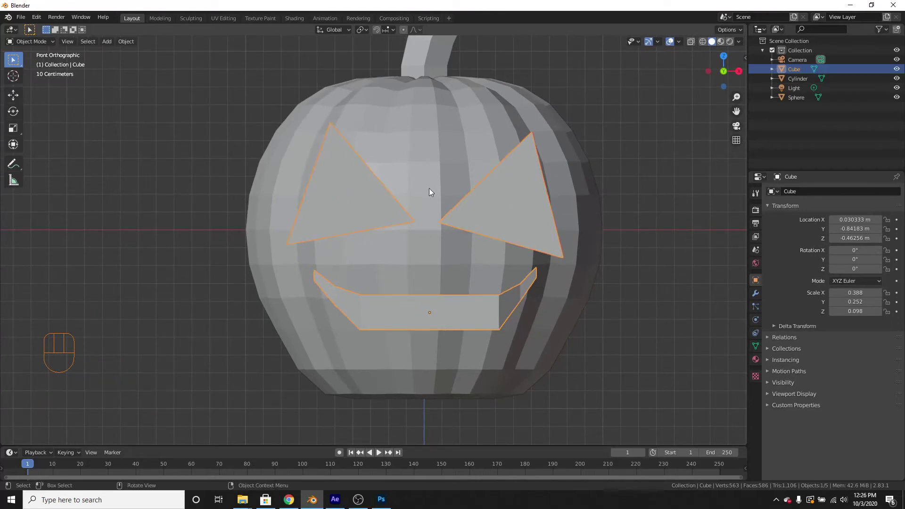
Add a Boolean modifier set to Difference on the pumpkin sphere, using the joined face object Cube as the cutter.
click(434, 148)
middle_drag(431, 227, 380, 258)
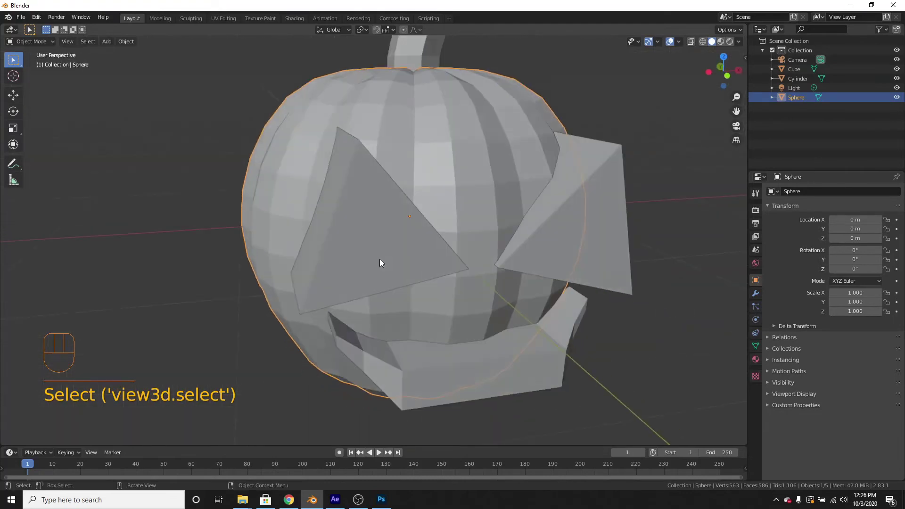
scroll(584, 366, down, 2)
click(755, 360)
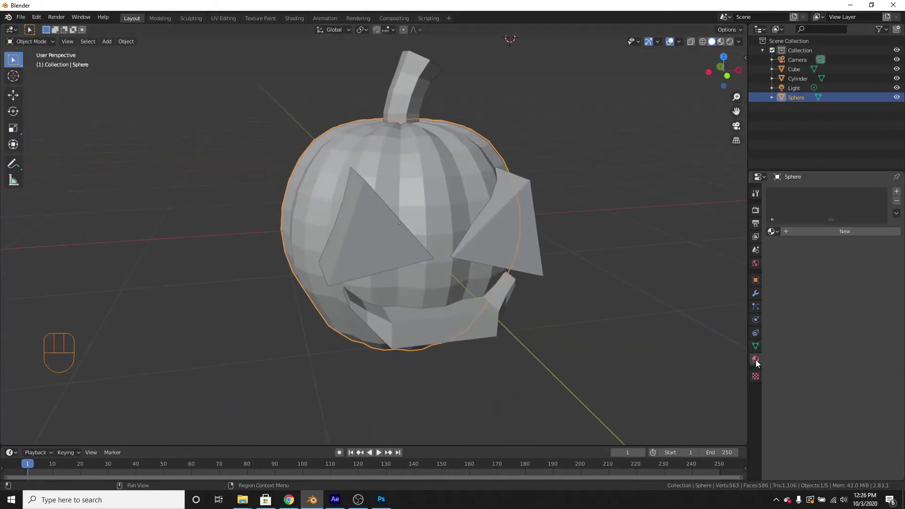
click(755, 294)
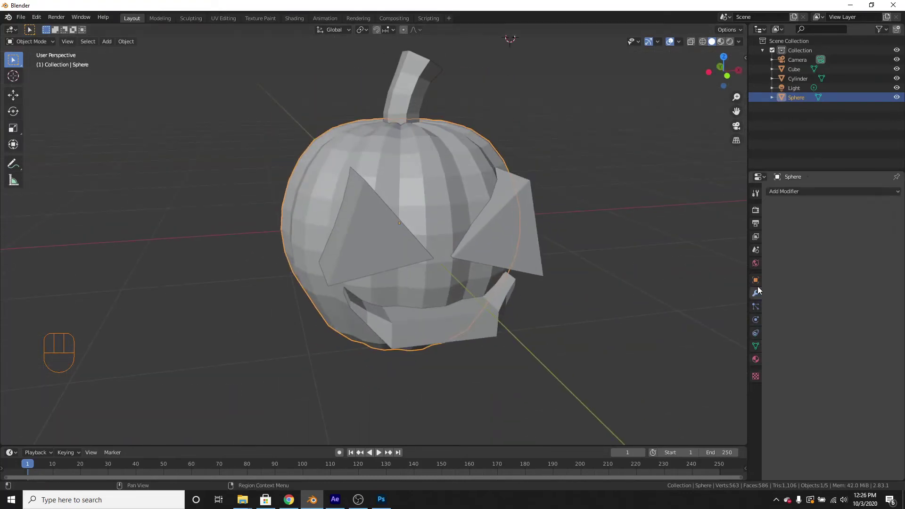
click(801, 191)
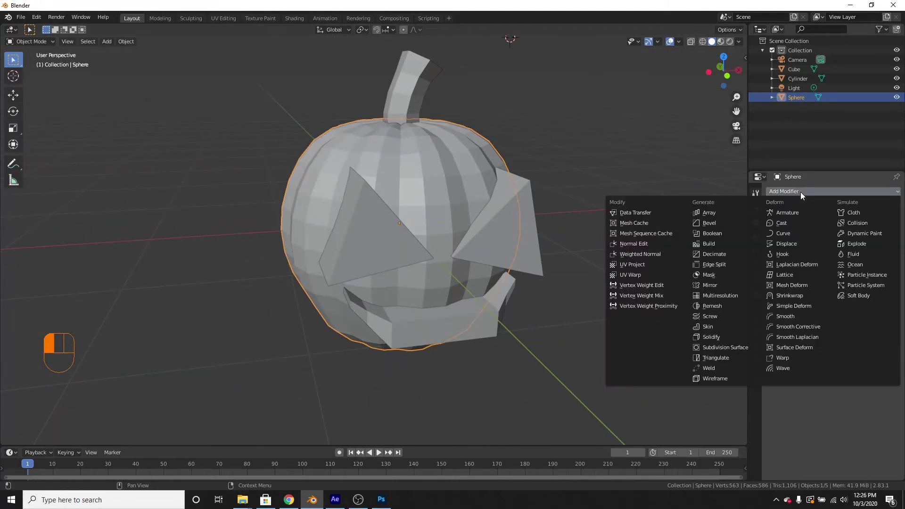
click(716, 233)
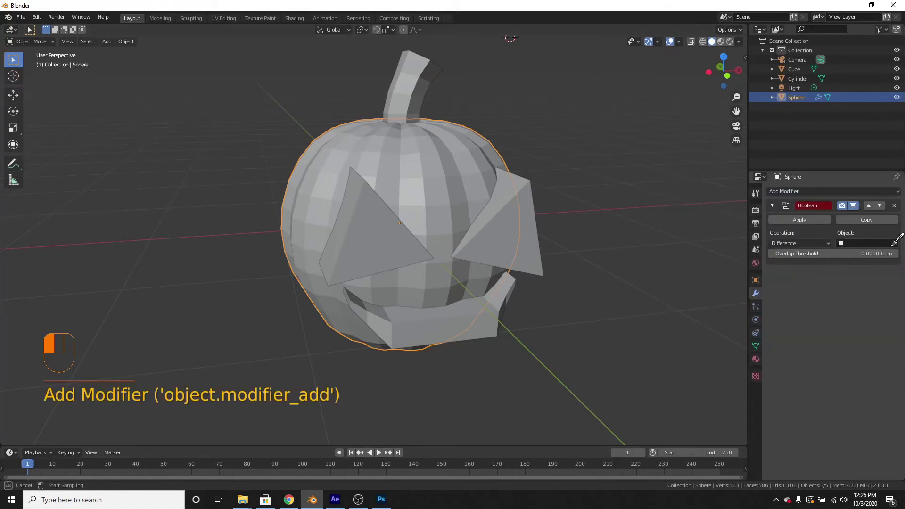
click(536, 233)
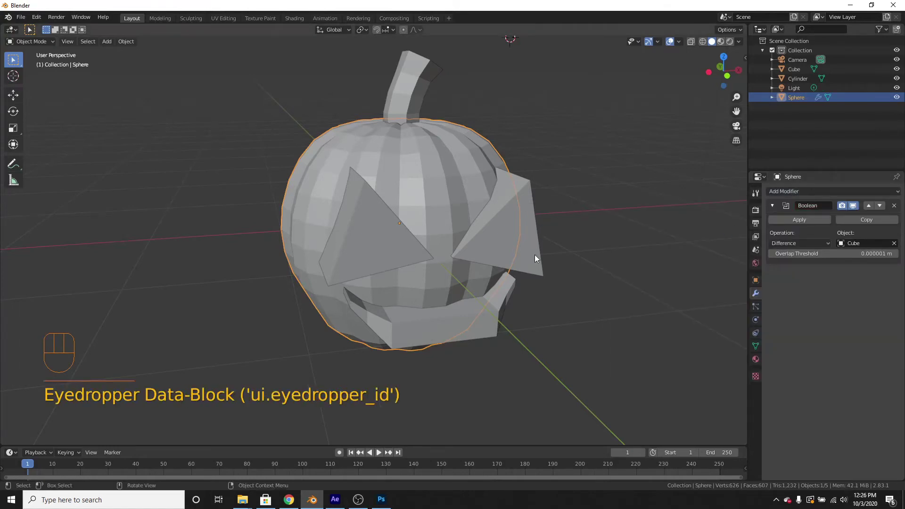
Apply the pumpkin's Boolean modifier and delete the joined face cutter object.
click(531, 236)
scroll(531, 236, up, 3)
click(420, 116)
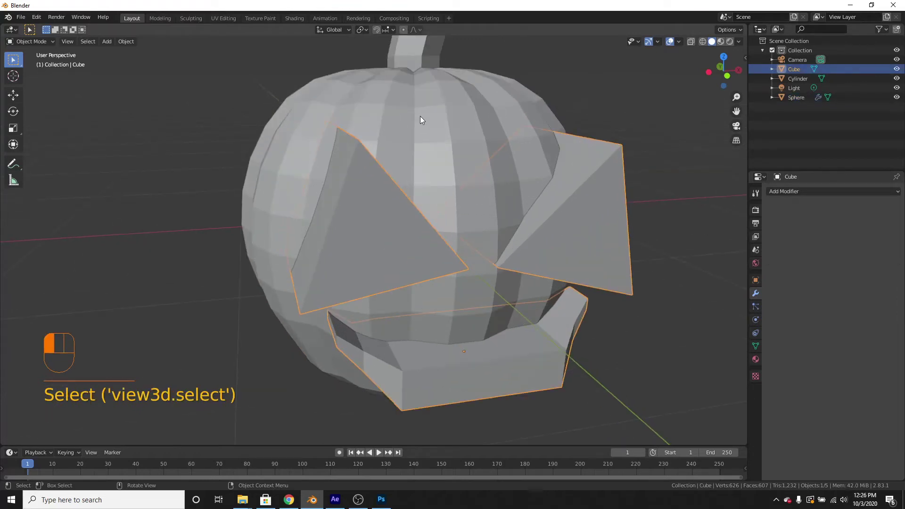
click(808, 220)
click(592, 227)
key(Delete)
Examine the carved eye and mouth recesses from several angles, including their faces in Edit Mode.
middle_drag(634, 307, 457, 281)
scroll(574, 353, up, 3)
scroll(553, 341, down, 2)
scroll(465, 270, up, 2)
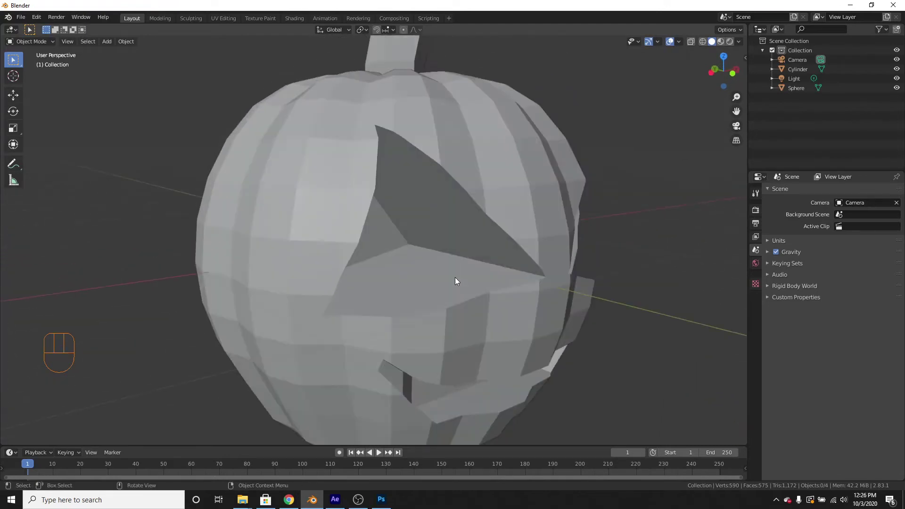
click(493, 211)
middle_drag(493, 212, 521, 296)
key(Tab)
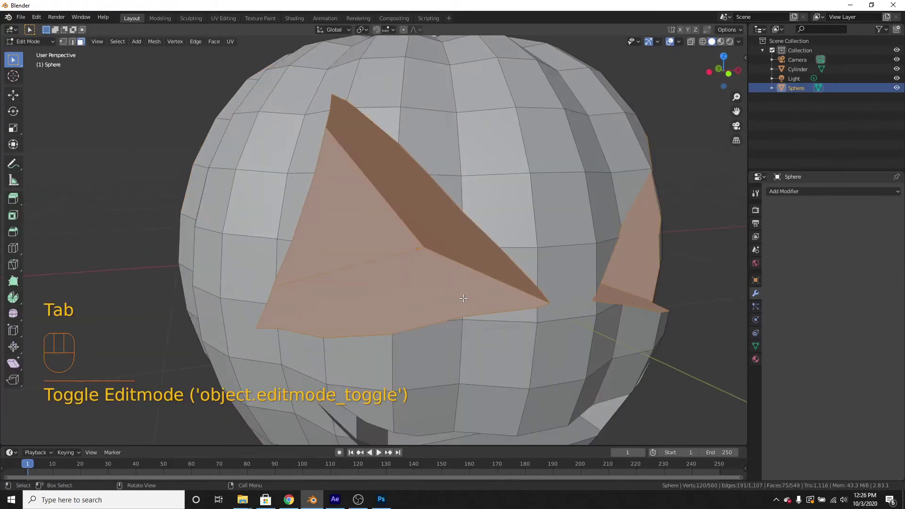
click(463, 299)
scroll(459, 287, up, 2)
scroll(616, 263, down, 3)
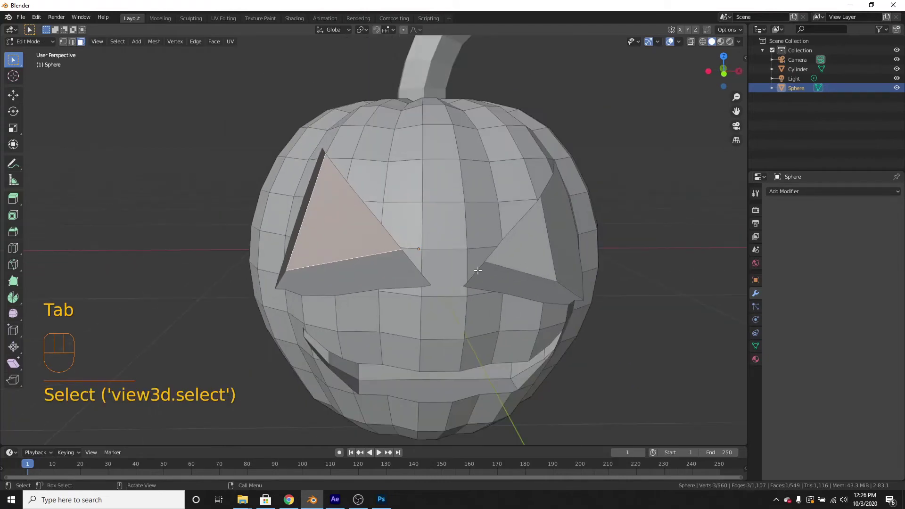
key(Tab)
middle_drag(475, 285, 467, 317)
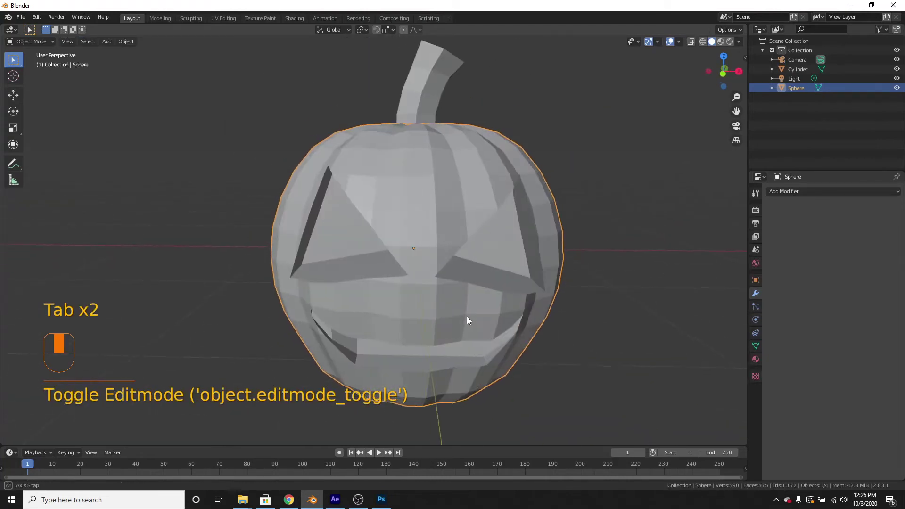
scroll(440, 297, up, 3)
scroll(554, 346, down, 3)
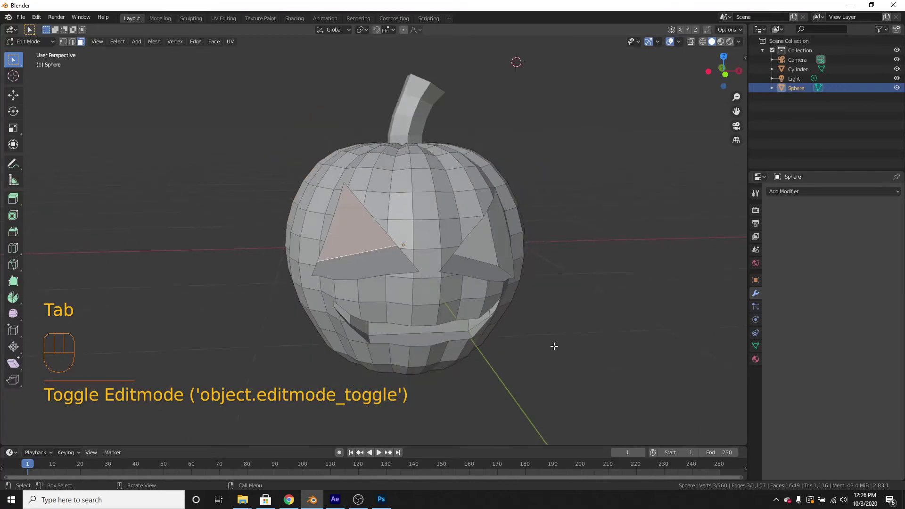
middle_drag(553, 345, 519, 325)
shift+click(460, 240)
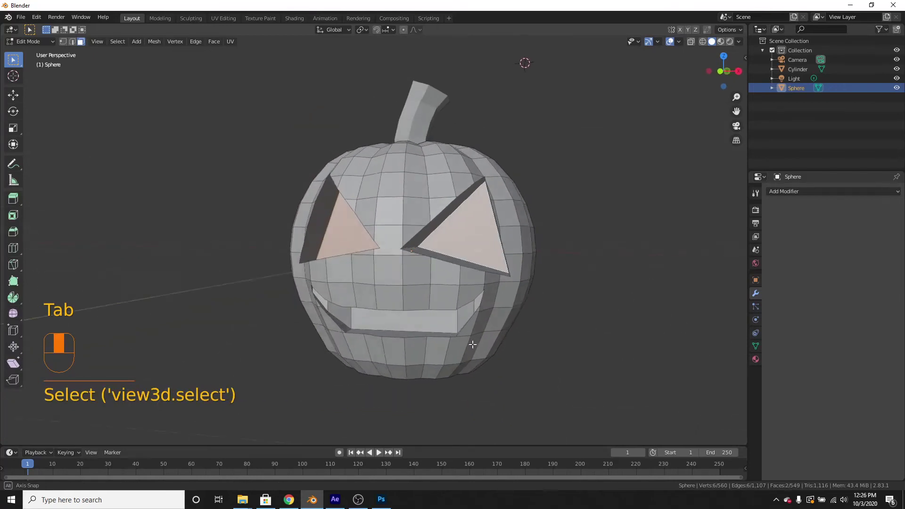
middle_drag(459, 239, 417, 304)
shift+click(370, 315)
shift+click(327, 299)
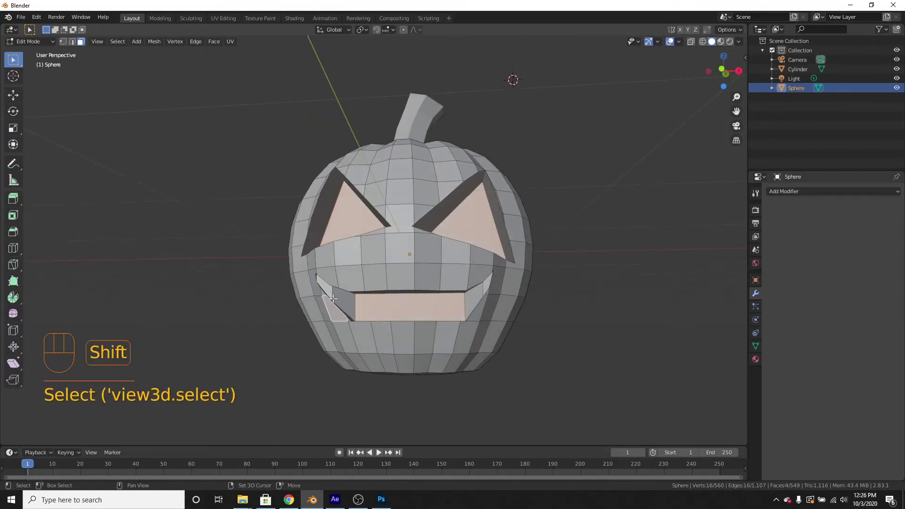
Select the five back faces inside the carved mouth recess, from one mouth corner to the other.
click(362, 317)
shift+click(345, 302)
shift+click(326, 287)
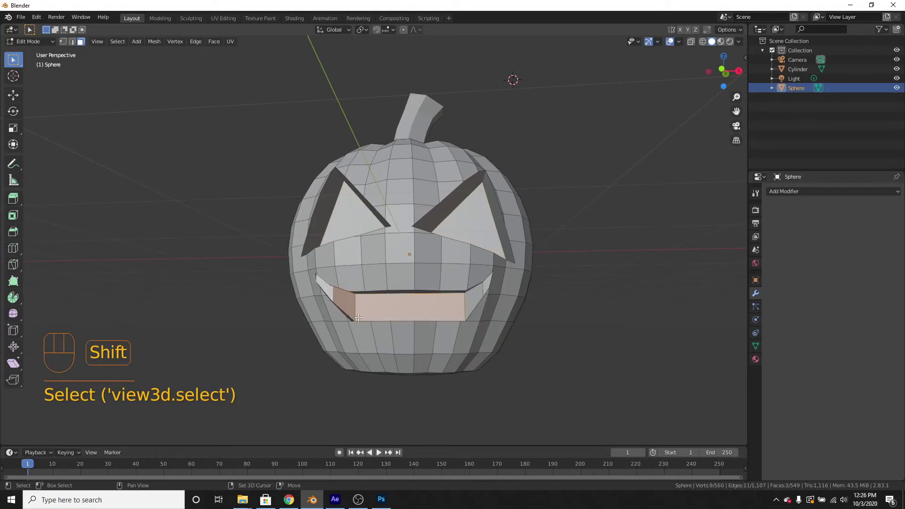
scroll(361, 318, up, 3)
middle_drag(420, 336, 555, 332)
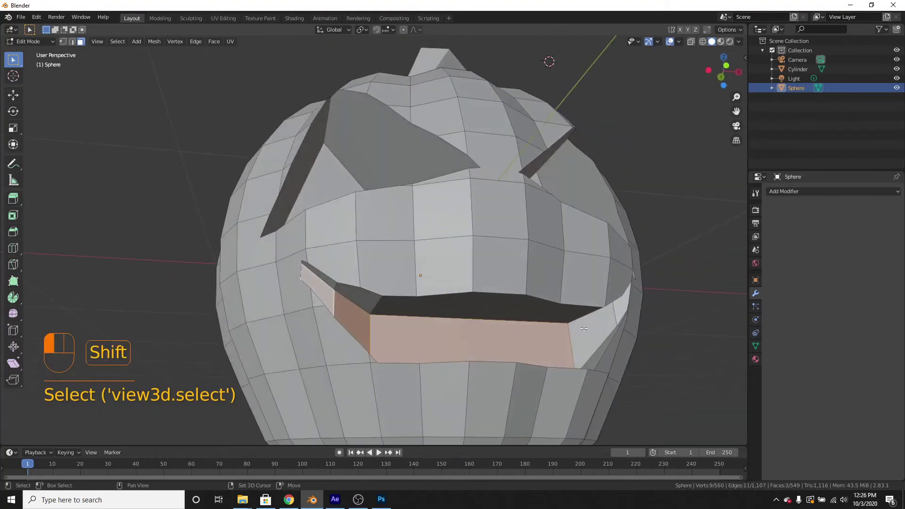
shift+click(584, 328)
shift+click(621, 309)
middle_drag(597, 356, 544, 380)
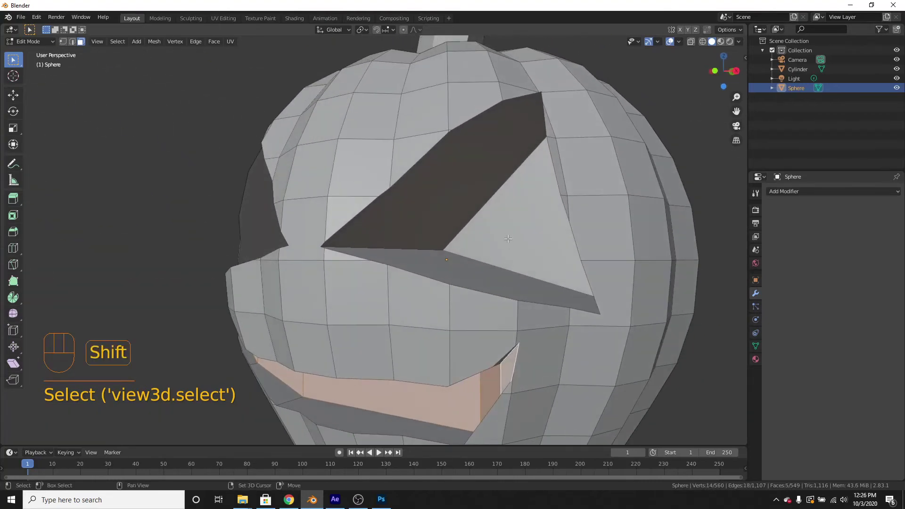
Add the back faces of both eye recesses to the selection and delete the vertices of all selected faces.
shift+click(510, 236)
scroll(415, 247, down, 4)
shift+click(409, 251)
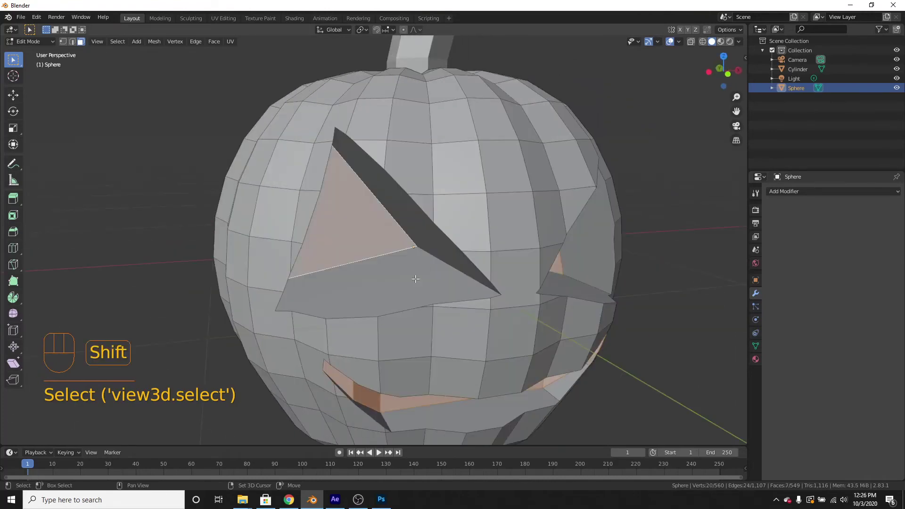
scroll(547, 366, down, 2)
scroll(548, 367, up, 2)
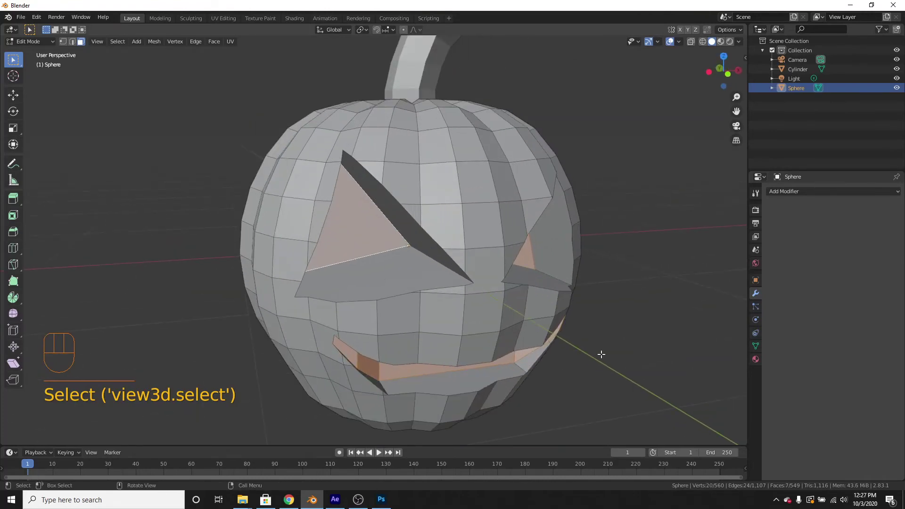
key(x)
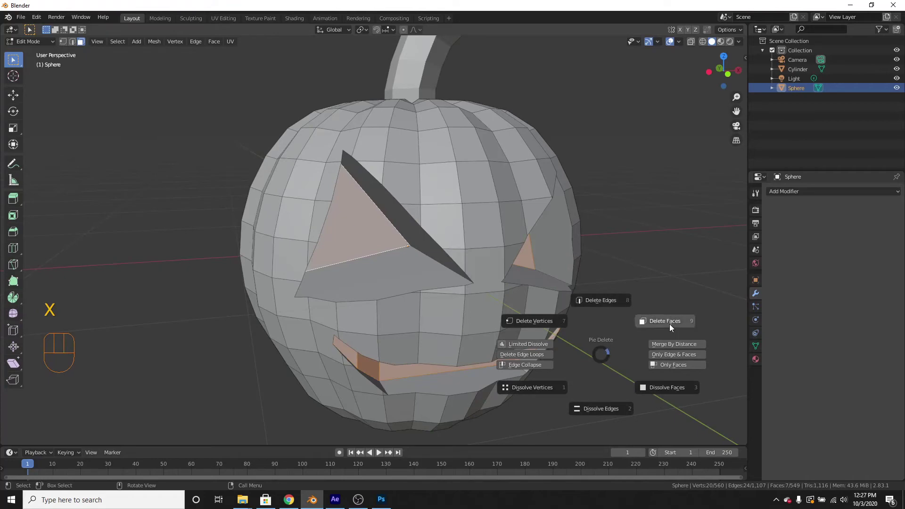
click(528, 320)
Fill the gap beside the mouth's right corner with a face built from the seven surrounding vertices.
middle_drag(523, 318, 431, 292)
middle_drag(368, 277, 404, 265)
scroll(410, 283, up, 2)
shift+middle_drag(430, 329, 454, 337)
scroll(436, 297, down, 3)
scroll(468, 341, up, 4)
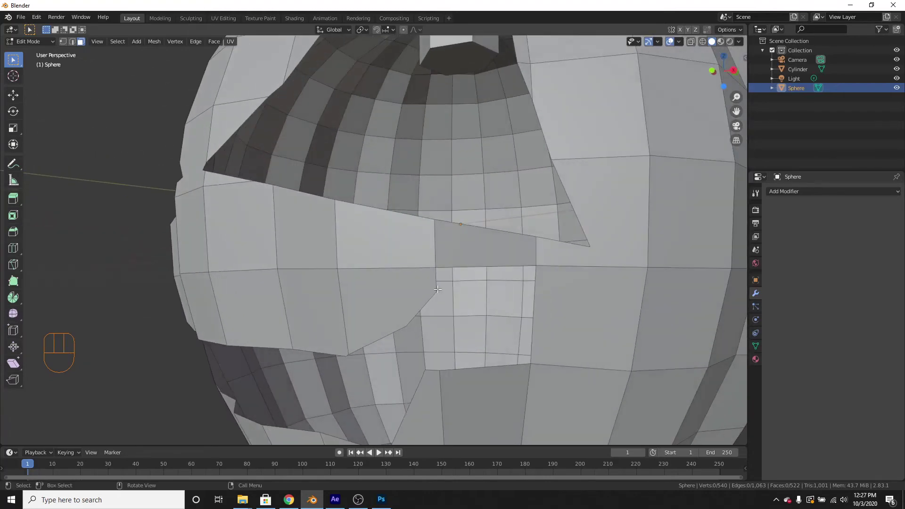
shift+middle_drag(437, 289, 452, 226)
middle_drag(473, 298, 490, 294)
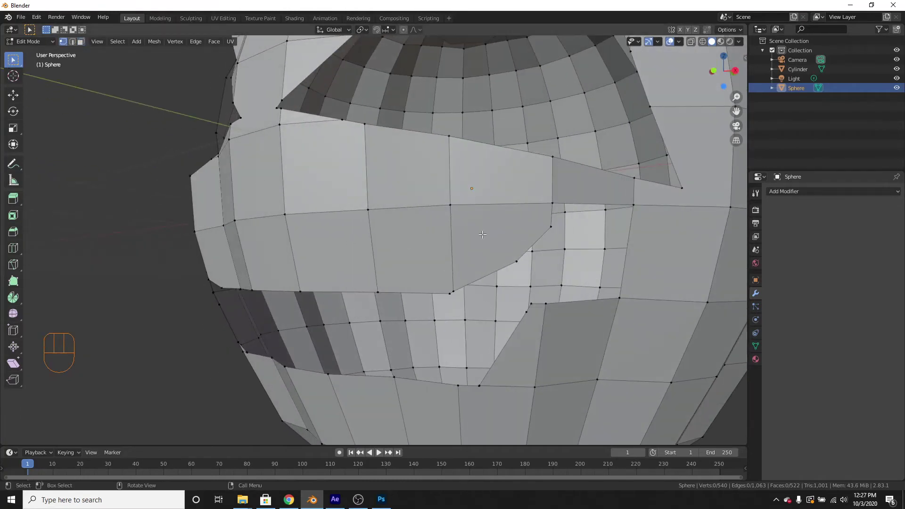
click(518, 262)
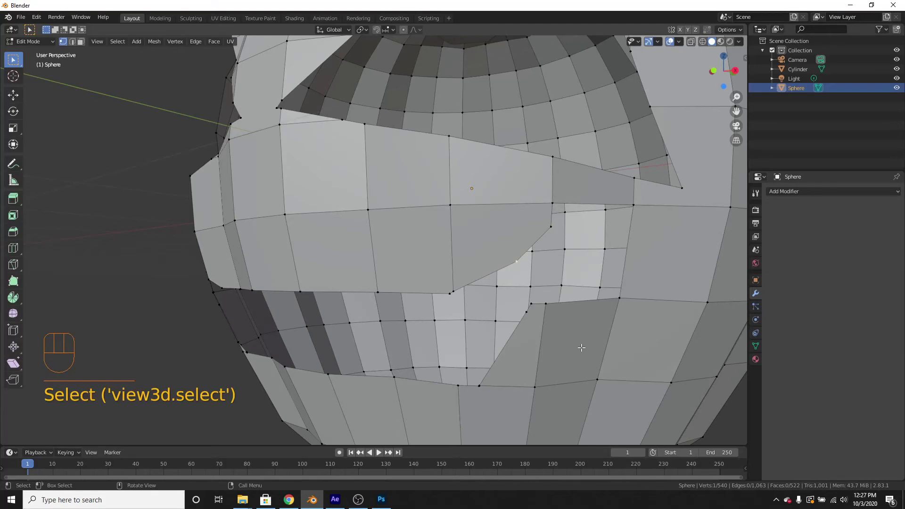
middle_drag(580, 346, 512, 280)
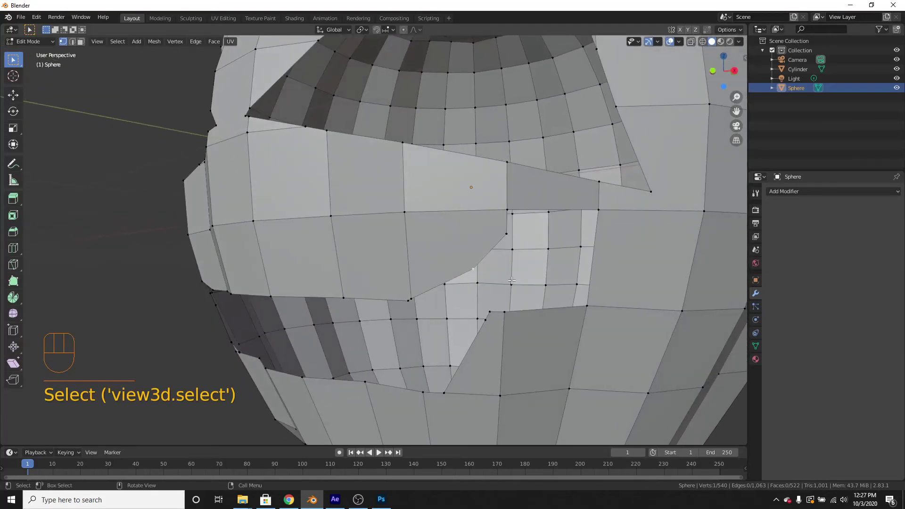
shift+click(489, 312)
middle_drag(489, 311, 534, 341)
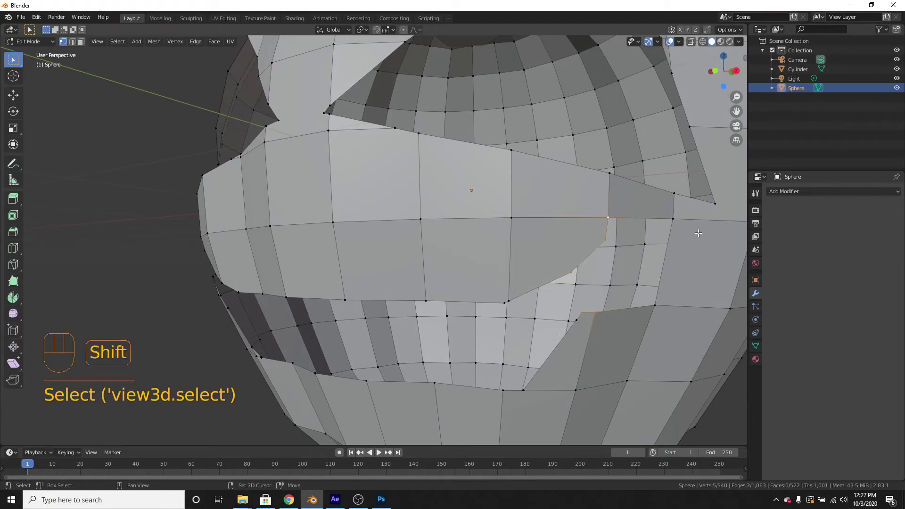
key(f)
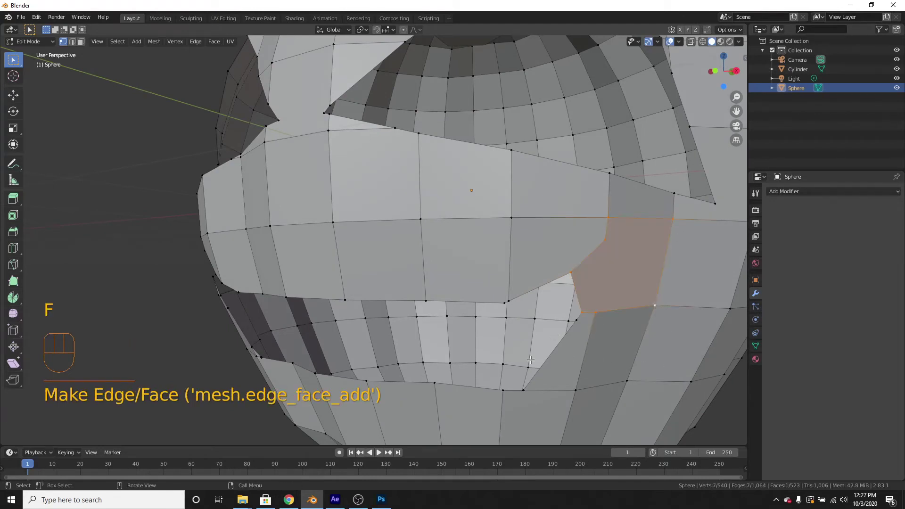
Delete the stray vertex sticking into the gap at the mouth's left corner.
middle_drag(671, 339, 404, 309)
scroll(439, 342, up, 3)
click(402, 301)
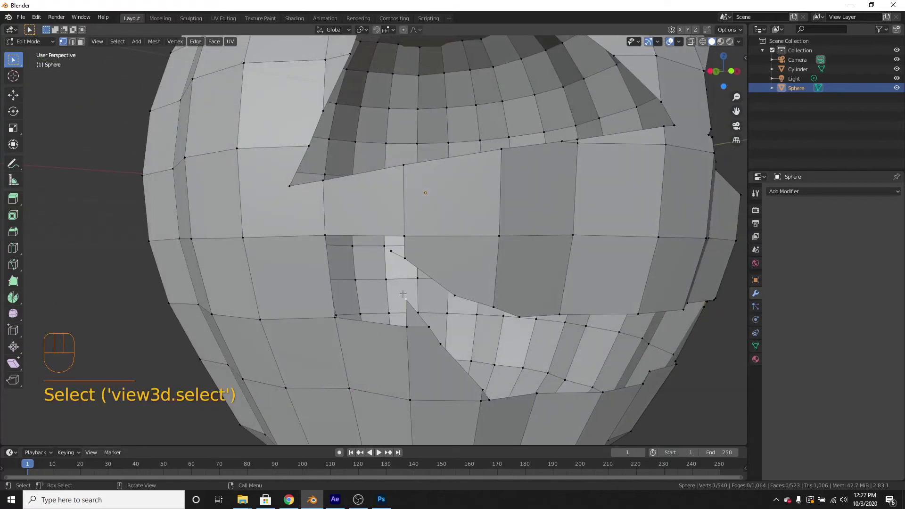
click(396, 249)
key(x)
click(344, 225)
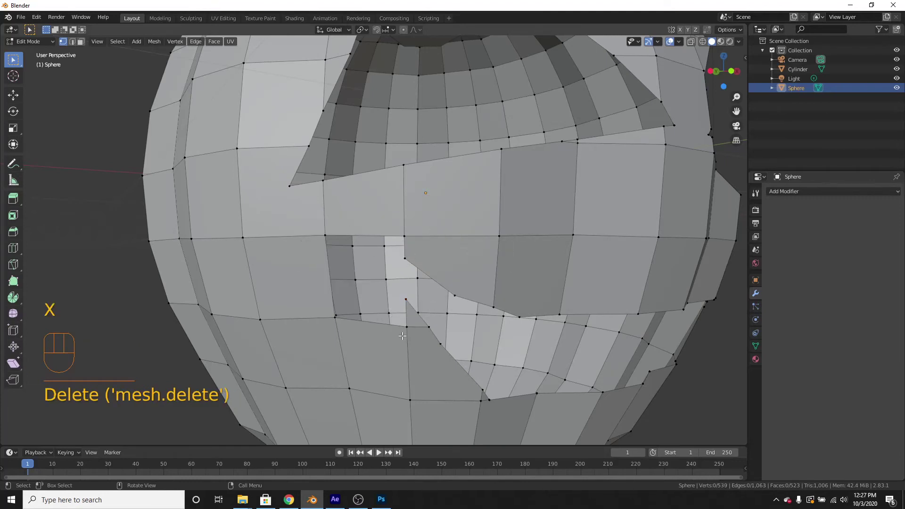
Fill the gap beside the mouth's left corner with a face built from the six surrounding vertices.
shift+click(406, 256)
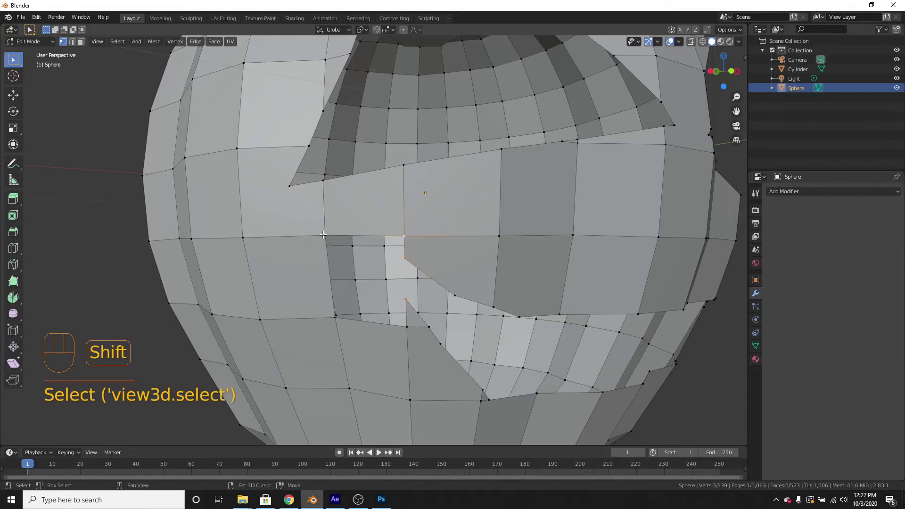
shift+click(408, 329)
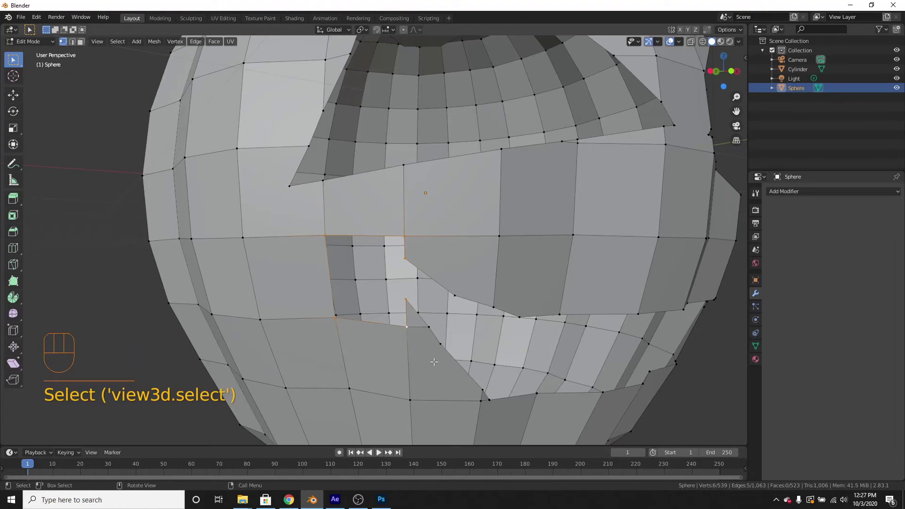
middle_drag(411, 333, 458, 358)
key(f)
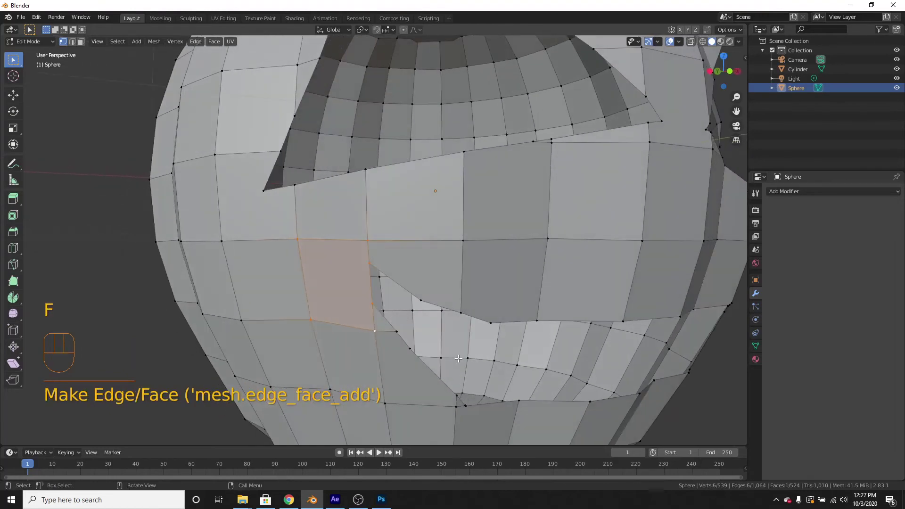
Examine the patched mouth corners and the open eyes in both Object Mode and Edit Mode.
click(397, 336)
scroll(489, 398, down, 3)
middle_drag(540, 384, 523, 355)
scroll(514, 377, up, 2)
scroll(523, 355, down, 1)
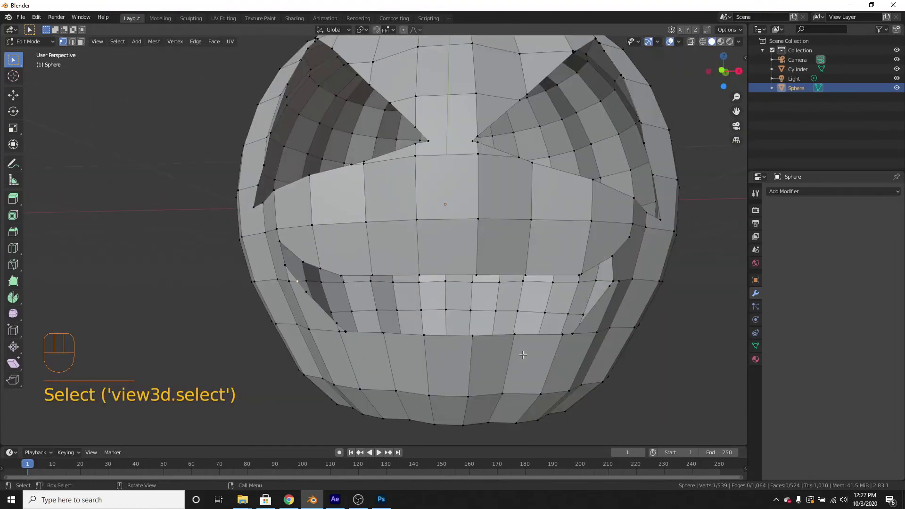
key(Tab)
scroll(431, 360, down, 3)
middle_drag(432, 360, 507, 377)
scroll(469, 332, down, 2)
key(Tab)
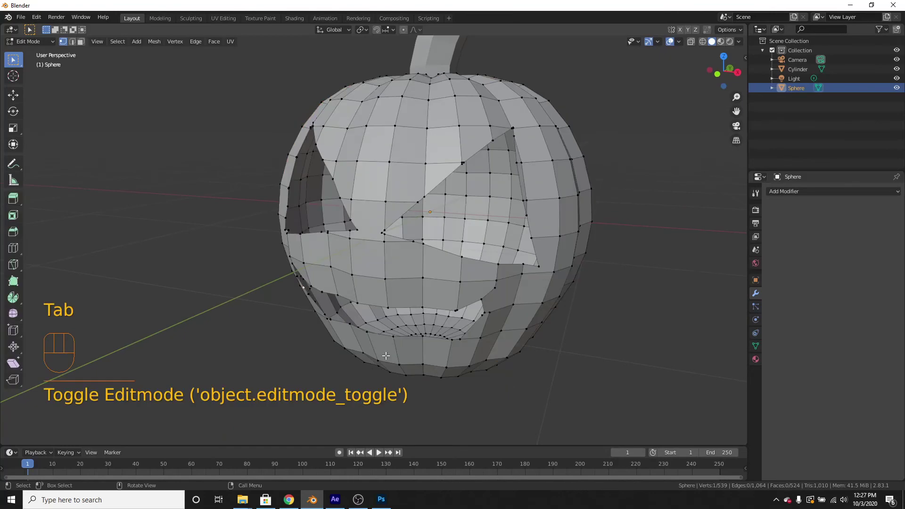
middle_drag(385, 356, 401, 330)
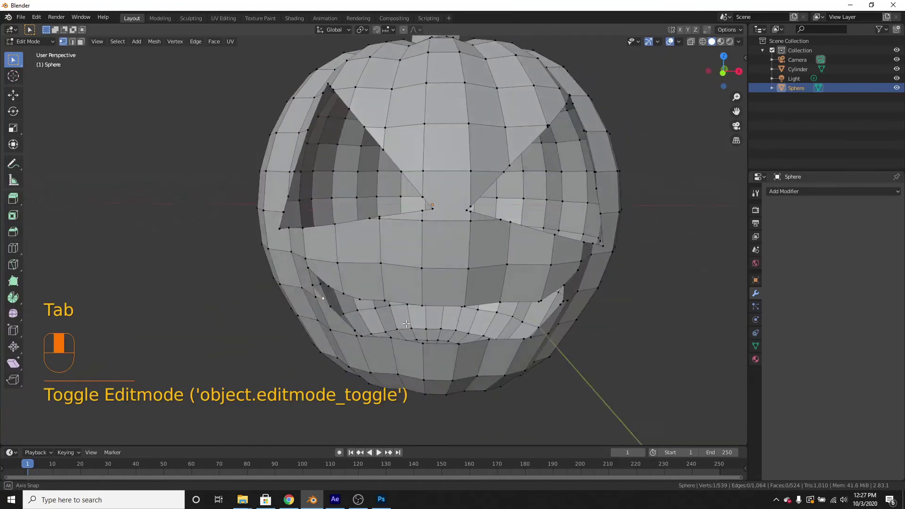
scroll(384, 288, up, 5)
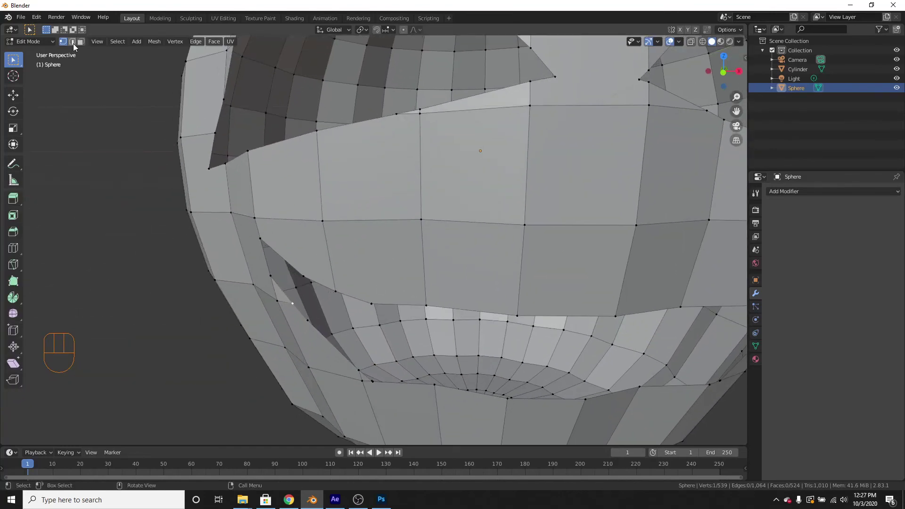
scroll(410, 302, down, 6)
middle_drag(411, 301, 393, 319)
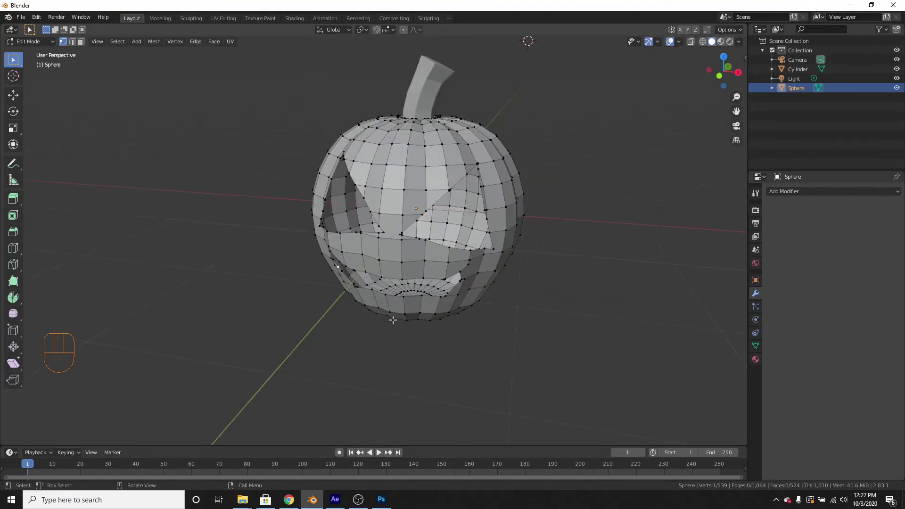
Select the pumpkin's entire mesh and extrude it in place.
key(a)
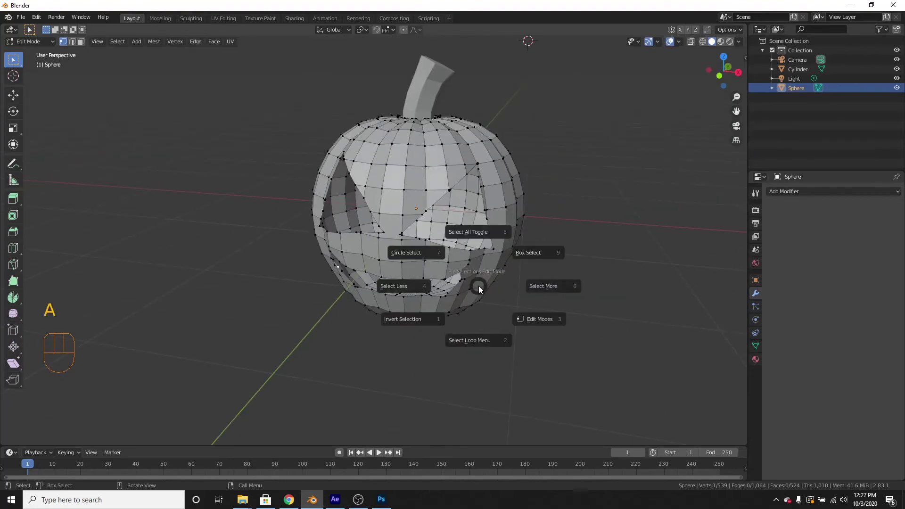
click(477, 230)
key(a)
click(498, 256)
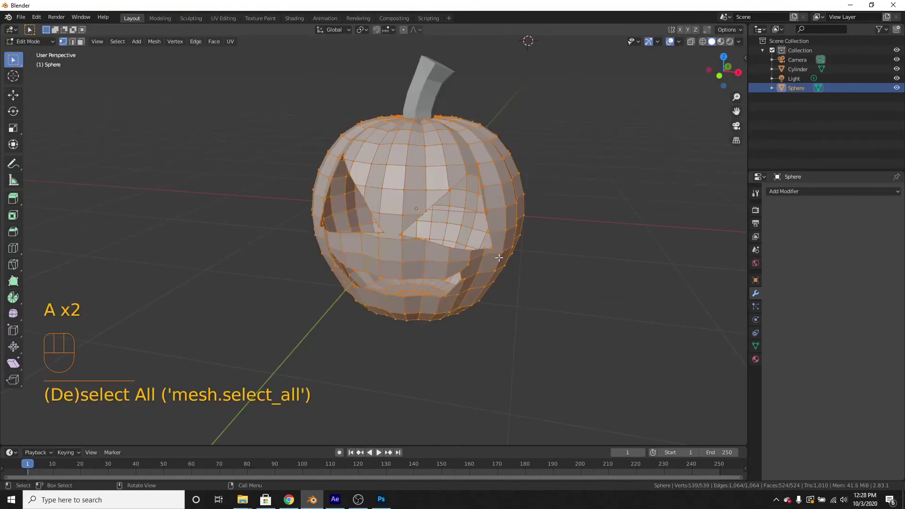
shift+middle_drag(430, 256, 449, 289)
scroll(523, 298, up, 1)
shift+middle_drag(533, 299, 504, 308)
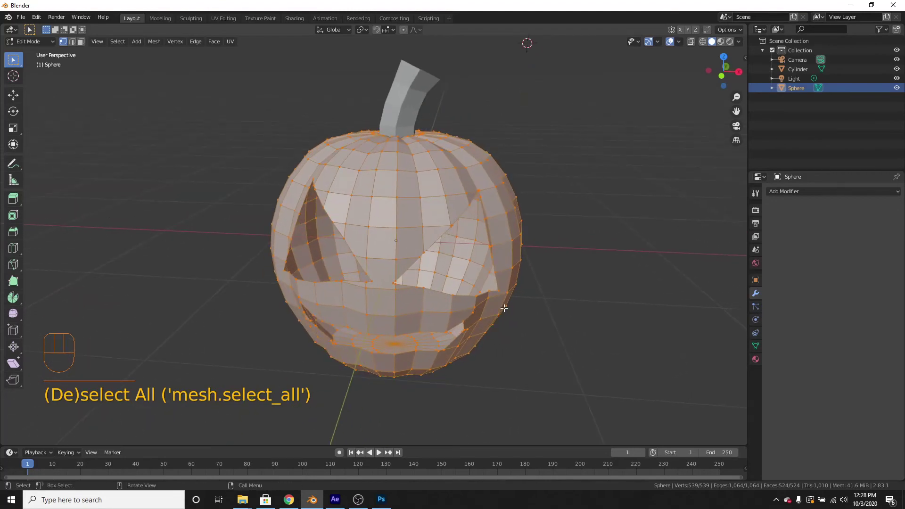
key(e)
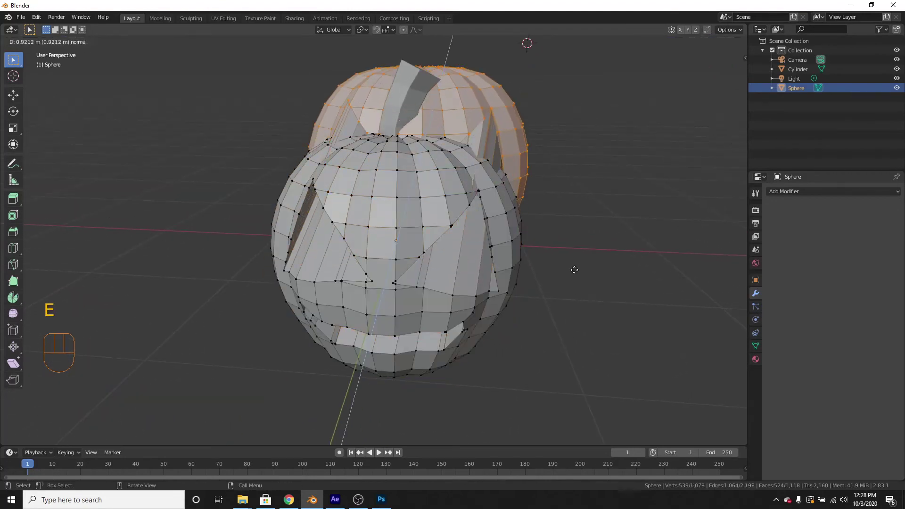
click(586, 360)
Scale the extruded geometry down uniformly to about 0.88 to give the pumpkin wall its thickness.
scroll(613, 384, up, 2)
key(s)
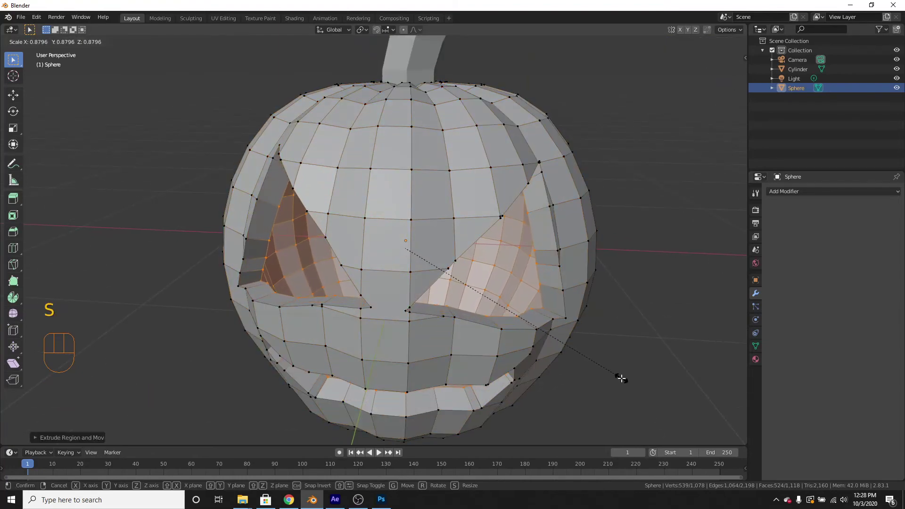
click(621, 378)
Examine the thickness of the pumpkin wall through the eye and mouth openings in Object Mode.
key(Tab)
middle_drag(502, 358, 533, 342)
scroll(562, 301, up, 3)
middle_drag(561, 302, 452, 315)
shift+middle_drag(403, 317, 445, 353)
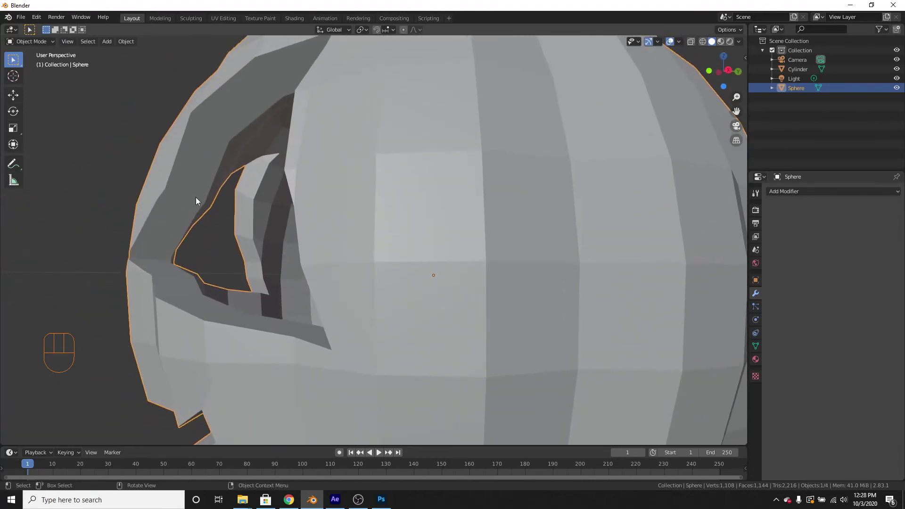
scroll(179, 361, down, 5)
middle_drag(180, 360, 366, 407)
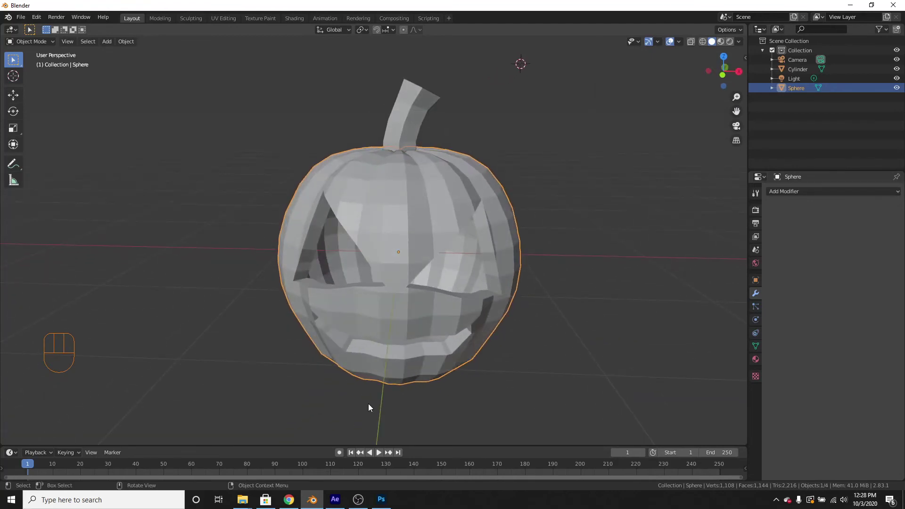
click(538, 295)
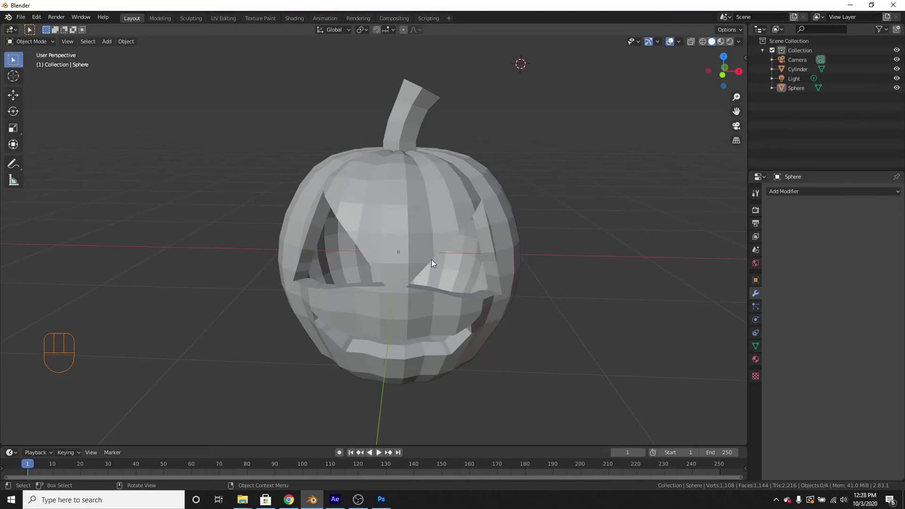
middle_drag(386, 177, 409, 261)
scroll(411, 237, up, 3)
scroll(416, 231, down, 2)
Give the pumpkin body a new material with an orange base color.
click(420, 231)
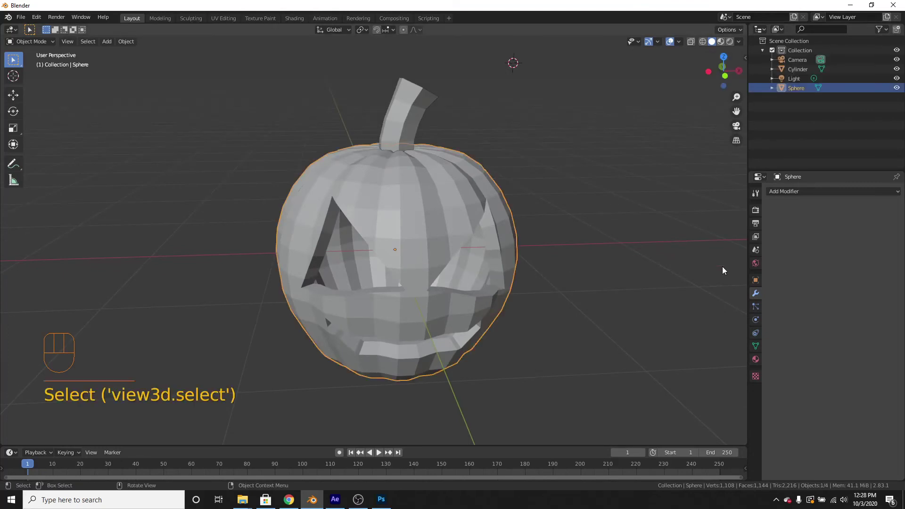
click(756, 360)
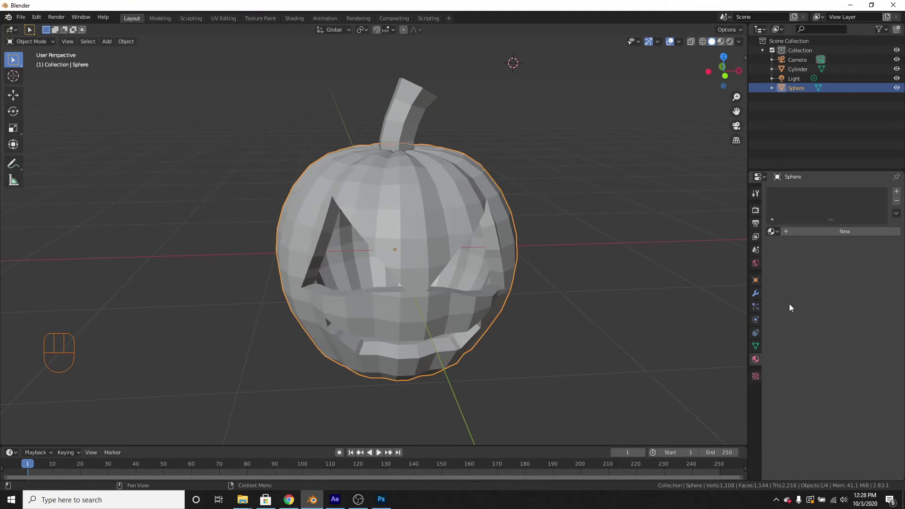
click(847, 231)
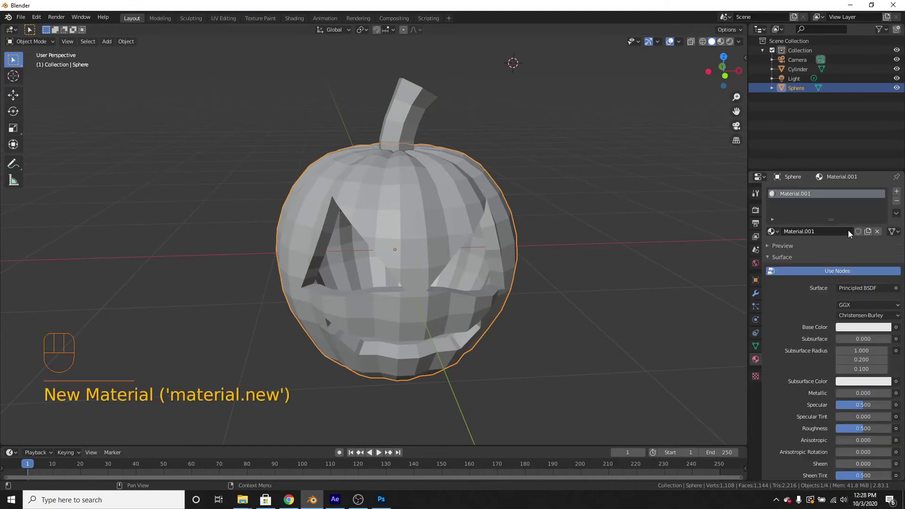
click(852, 327)
drag(834, 258, 829, 259)
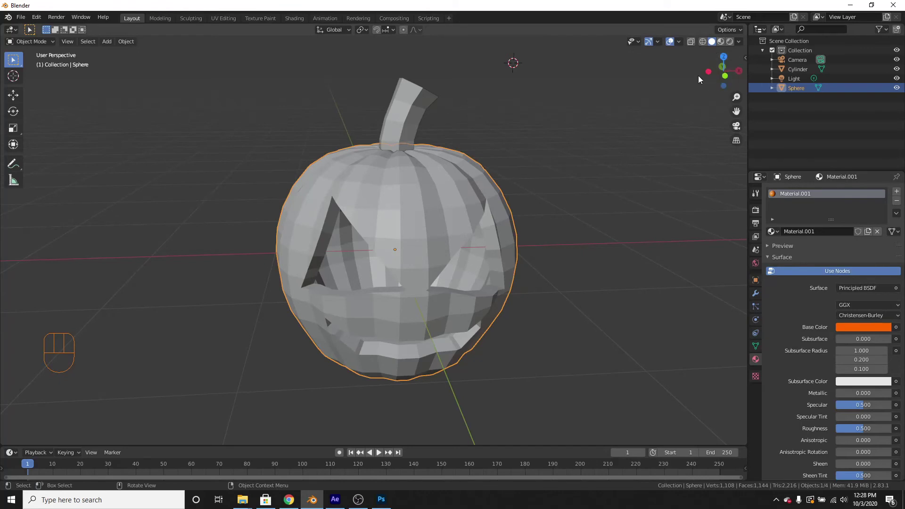
Switch the viewport shading to Material Preview and examine the orange pumpkin with nothing selected.
mouse_move(439, 289)
middle_down()
mouse_move(511, 308)
mouse_move(438, 292)
middle_up()
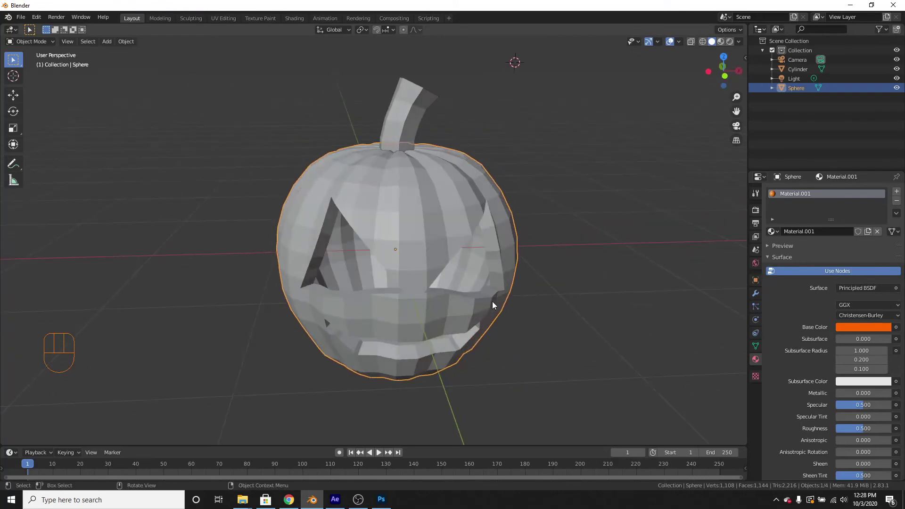
scroll(502, 284, up, 1)
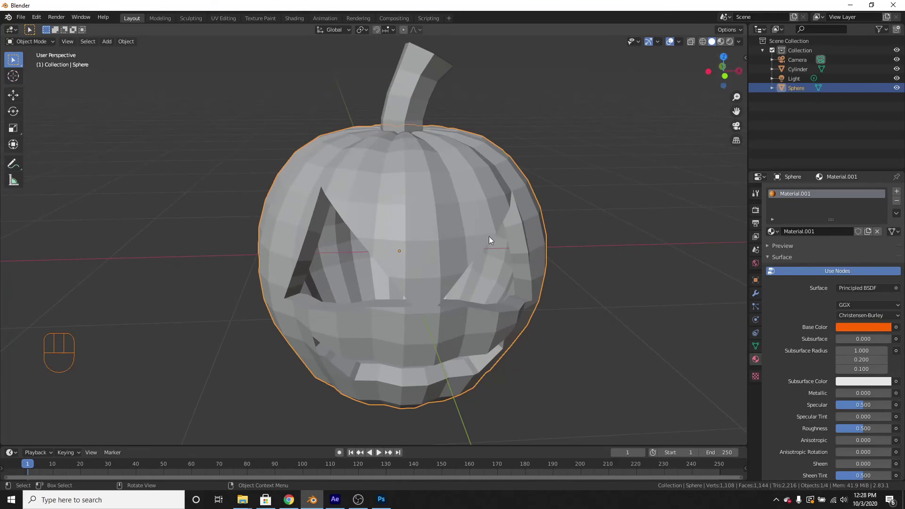
middle_drag(489, 240, 641, 150)
click(721, 42)
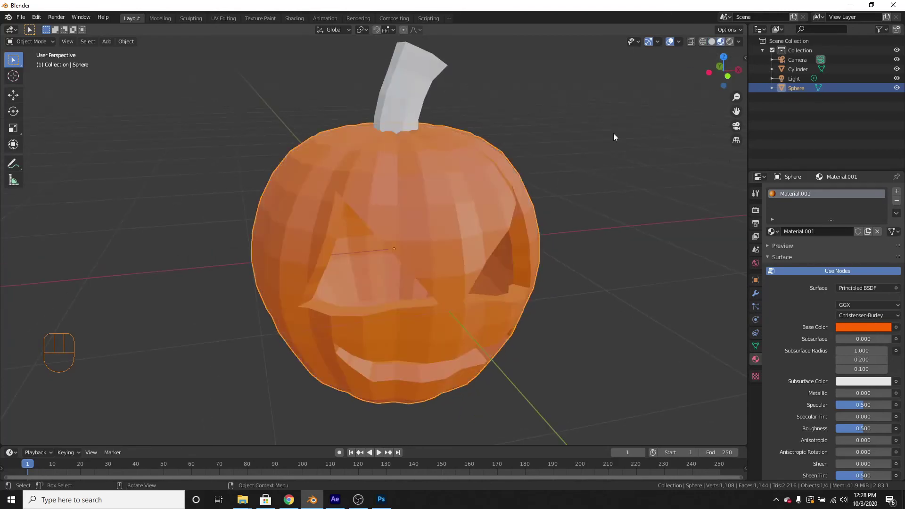
click(576, 223)
middle_drag(576, 224, 514, 315)
scroll(500, 313, up, 2)
scroll(434, 286, down, 1)
middle_drag(415, 280, 421, 234)
scroll(435, 286, down, 3)
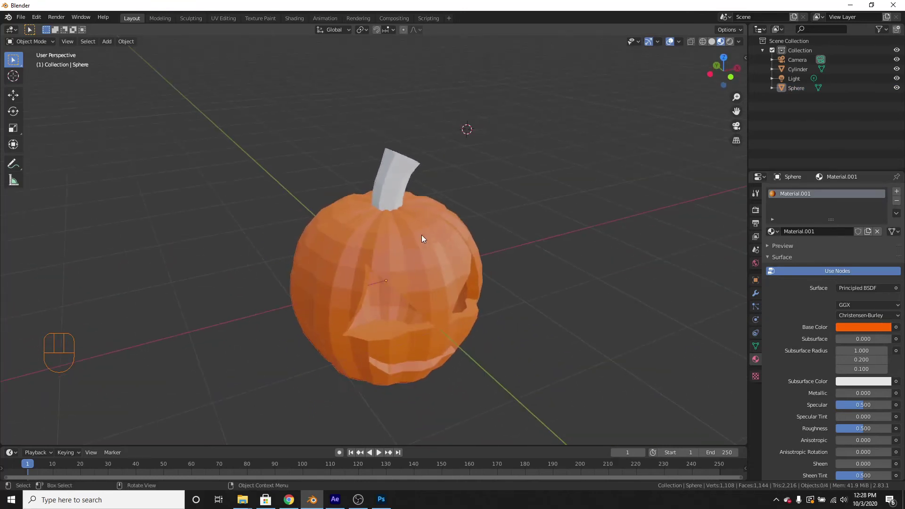
Give the stem a new material with a dark green base color.
click(394, 158)
middle_drag(394, 157, 467, 256)
scroll(468, 256, up, 1)
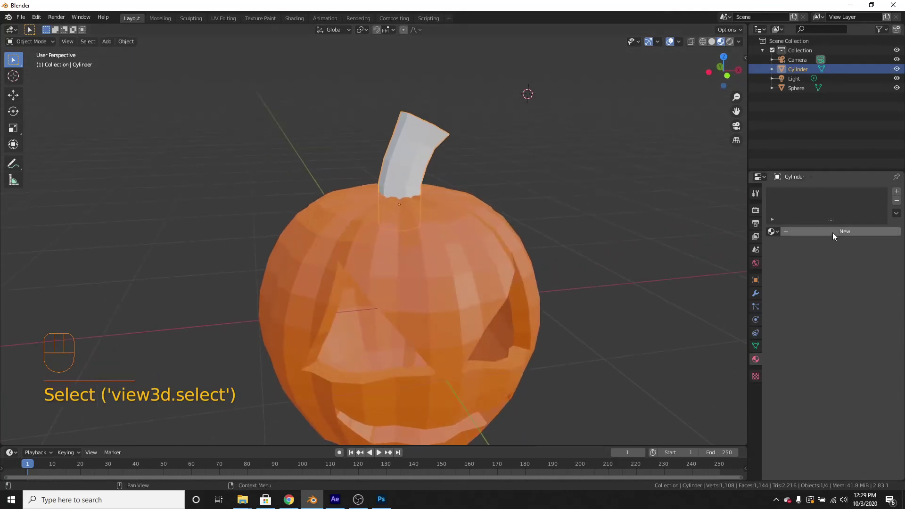
click(861, 231)
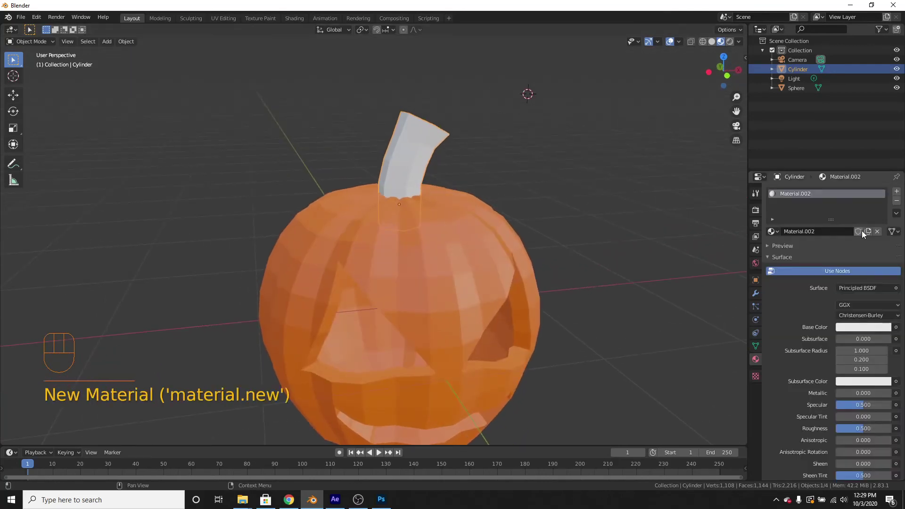
click(842, 327)
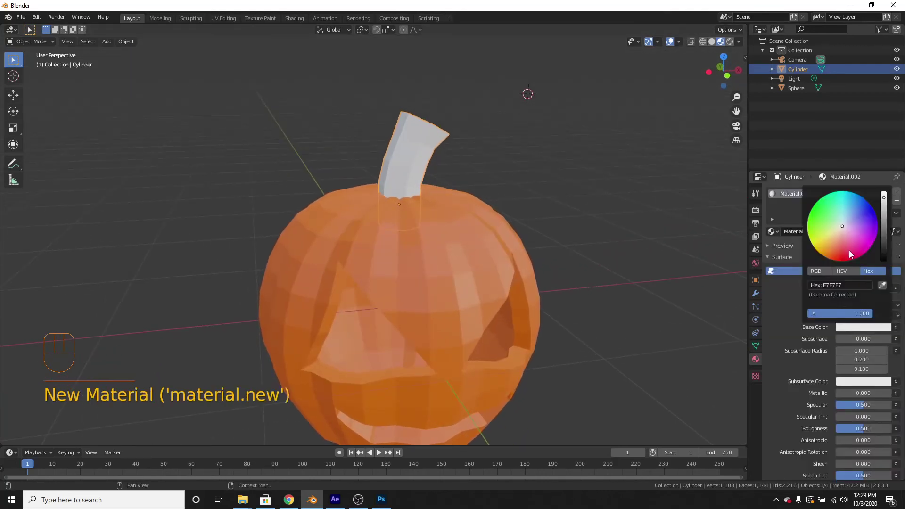
click(865, 328)
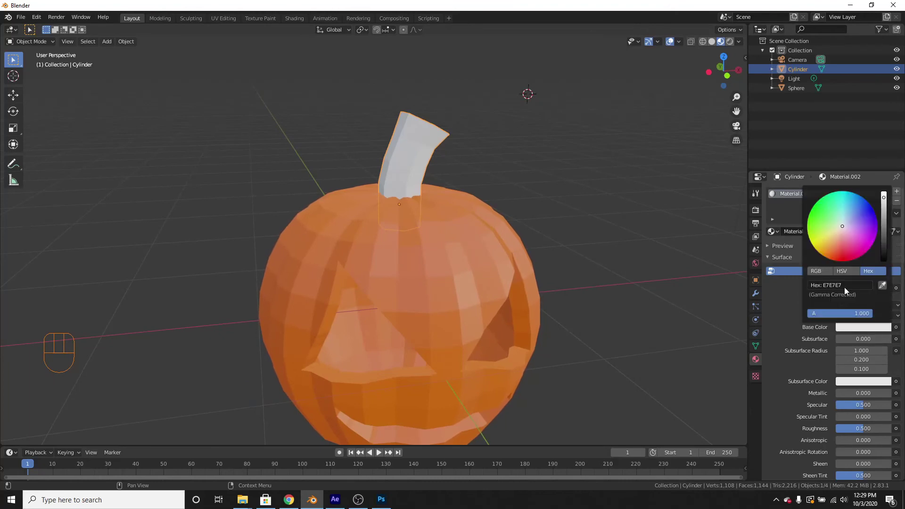
drag(834, 225, 809, 216)
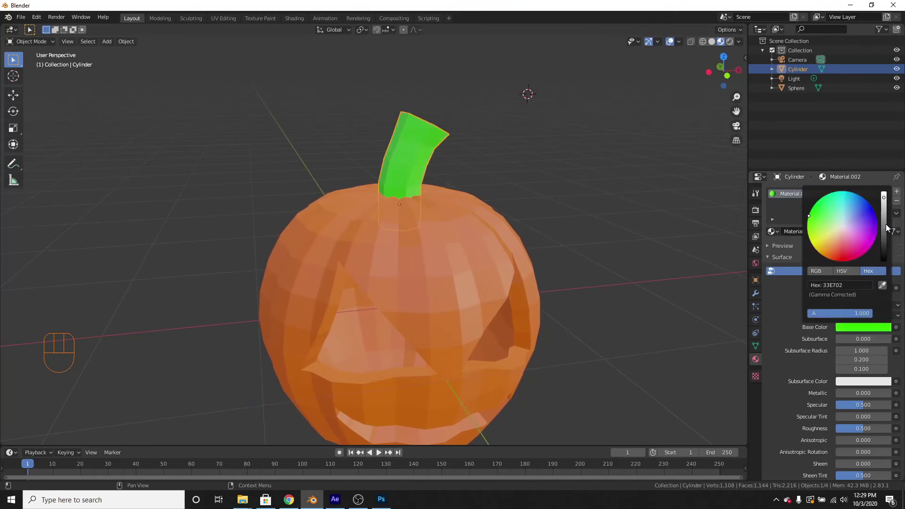
drag(886, 229, 884, 252)
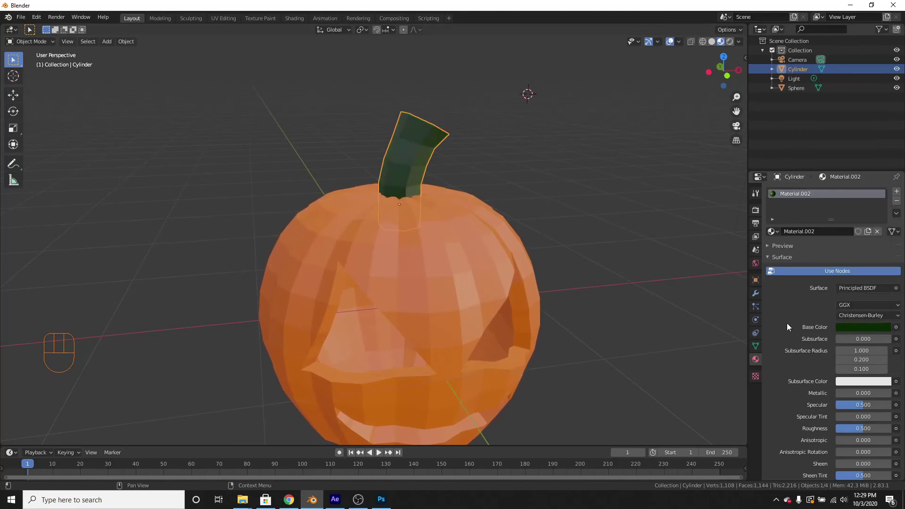
scroll(505, 242, down, 3)
middle_drag(505, 242, 516, 285)
scroll(503, 294, up, 3)
scroll(523, 230, down, 2)
scroll(504, 277, up, 3)
scroll(516, 284, down, 3)
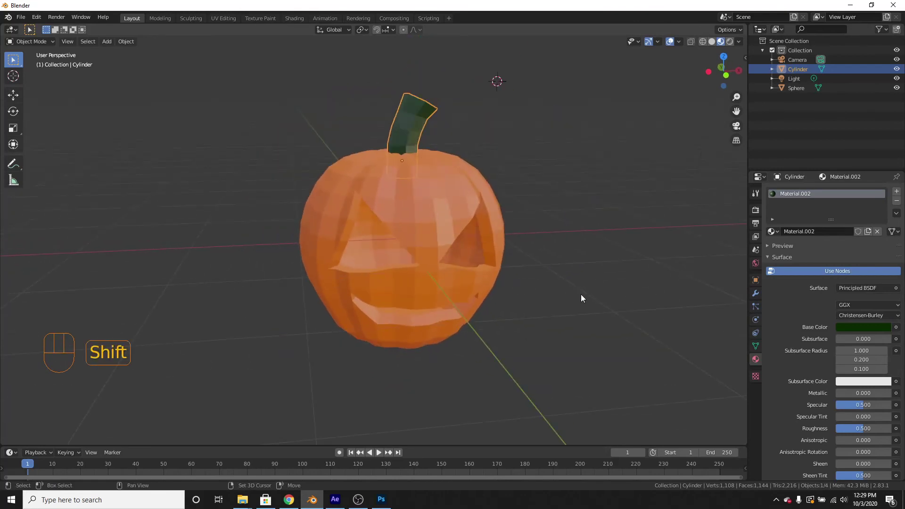
key(shift+a)
mouse_move(581, 295)
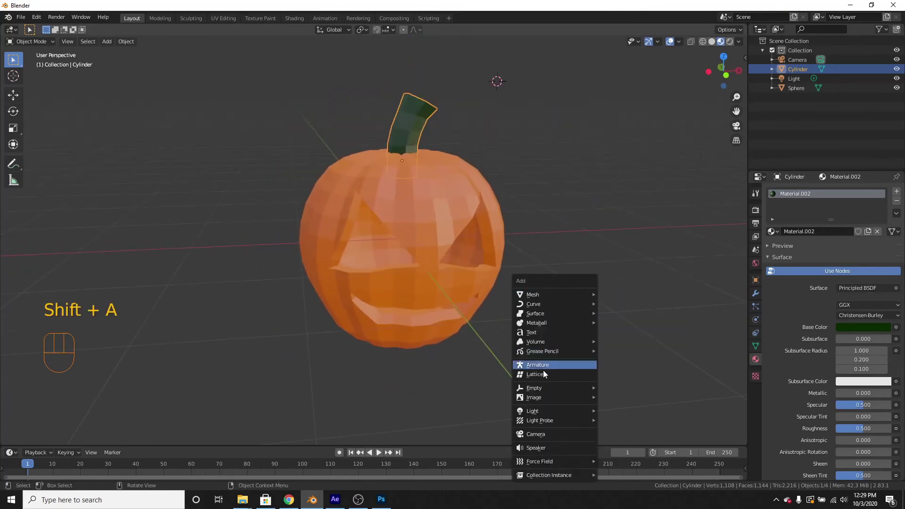
mouse_move(540, 411)
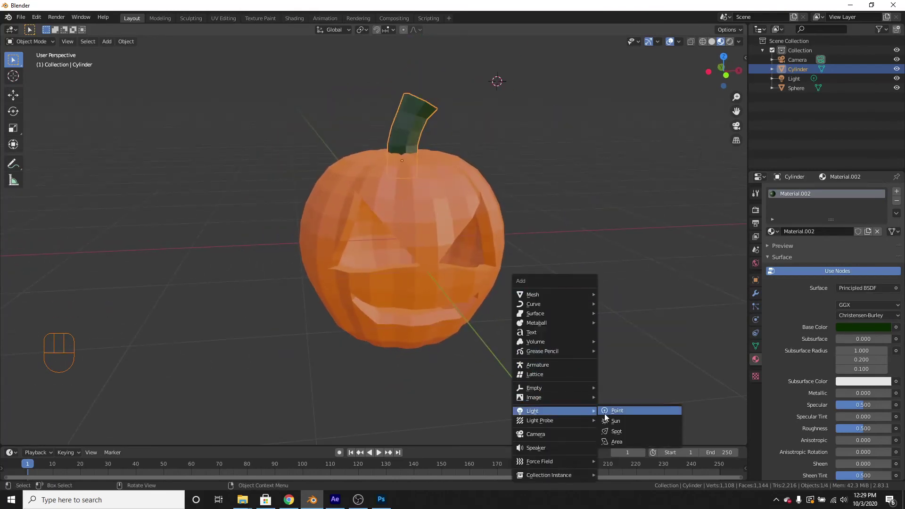
click(620, 413)
mouse_move(560, 263)
middle_down()
mouse_move(523, 246)
mouse_move(548, 252)
middle_up()
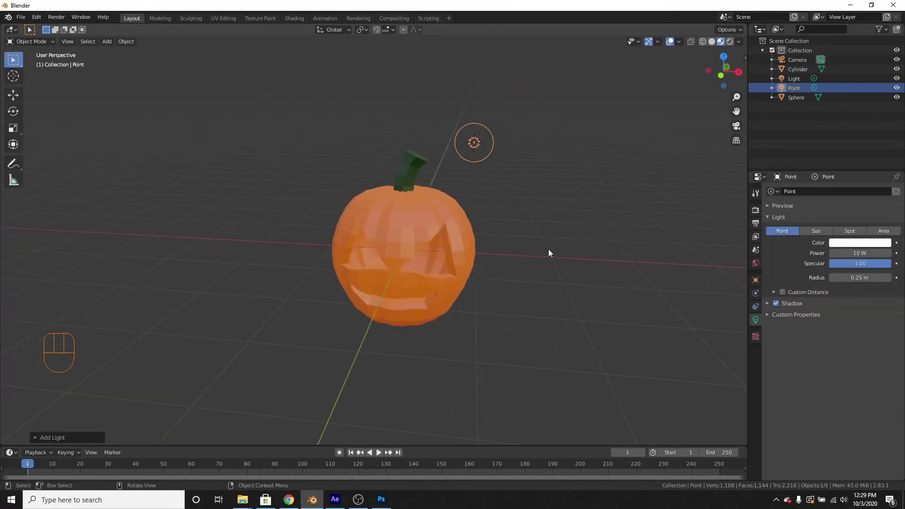
scroll(552, 240, up, 1)
key(x)
click(553, 230)
scroll(521, 305, up, 1)
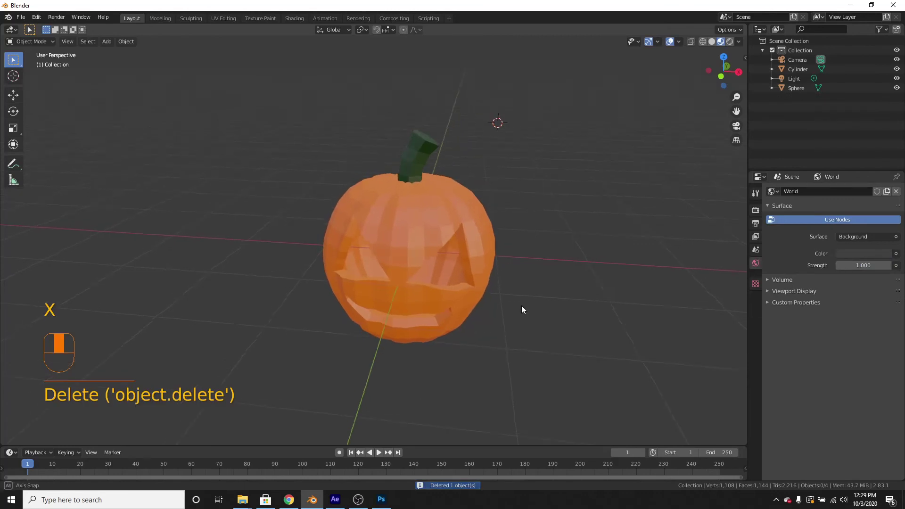
Snap the 3D cursor to the world origin and add a point light there, inside the pumpkin.
scroll(521, 292, up, 1)
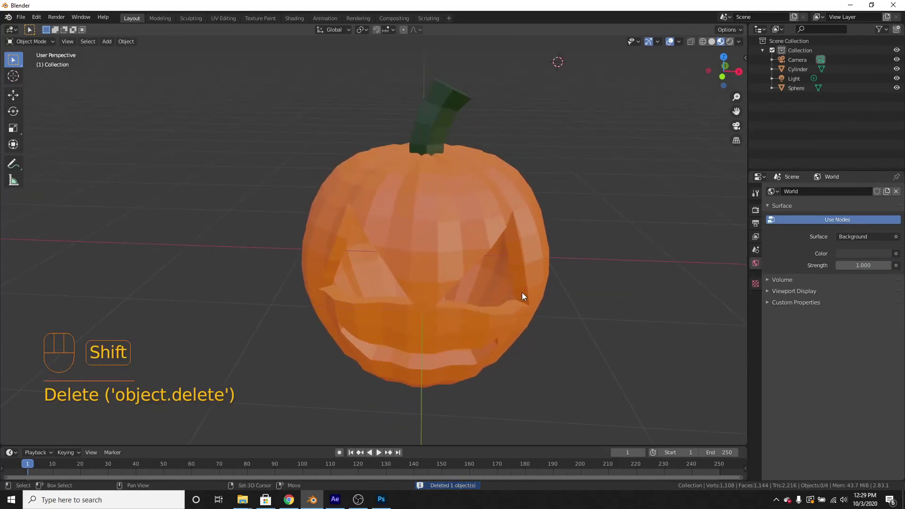
key(shift+s)
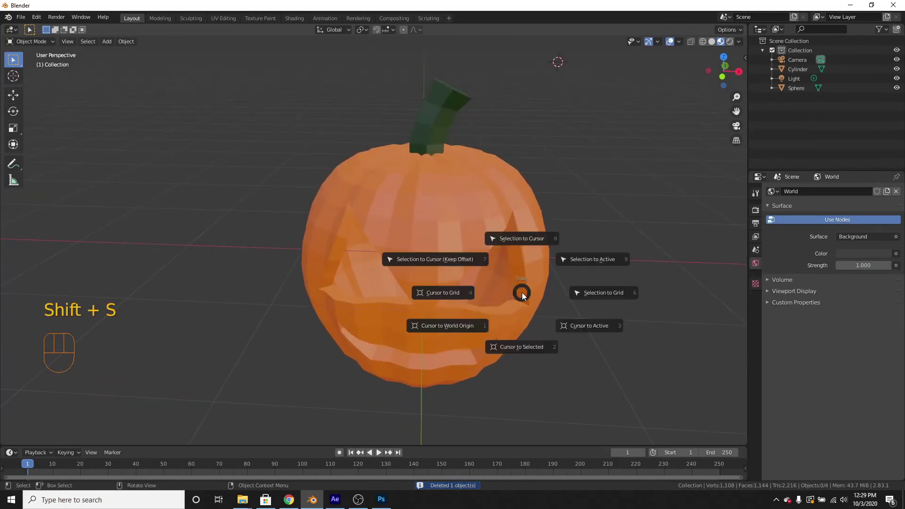
click(443, 327)
middle_drag(322, 303, 524, 301)
key(shift+a)
mouse_move(524, 302)
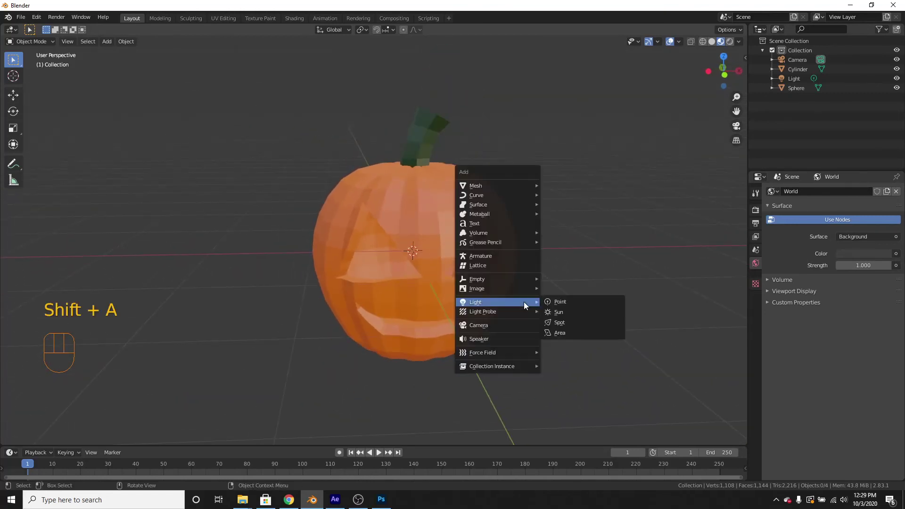
click(578, 302)
Switch the viewport shading to Rendered and examine the light shining through the carved eyes and mouth.
scroll(581, 307, up, 4)
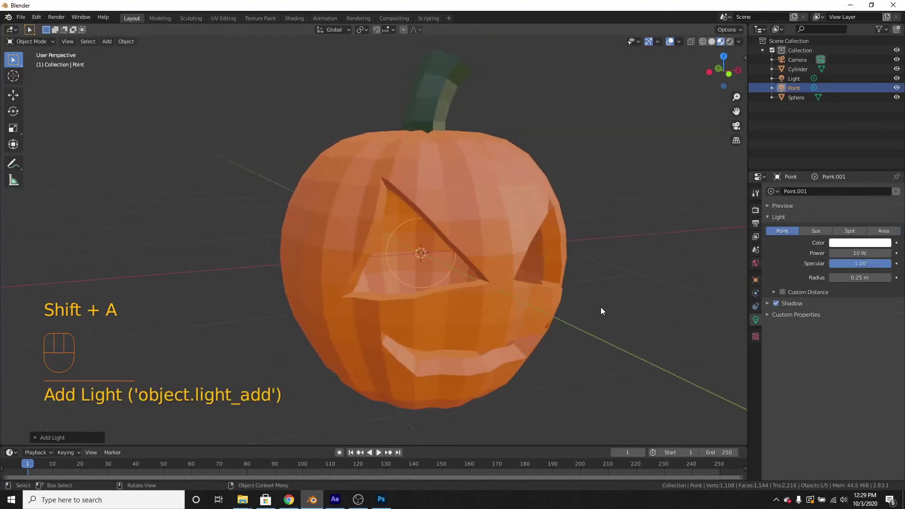
scroll(604, 292, down, 2)
mouse_move(528, 219)
middle_down()
mouse_move(516, 217)
mouse_move(566, 255)
mouse_move(550, 247)
mouse_move(558, 221)
mouse_move(518, 227)
mouse_move(551, 231)
mouse_move(535, 231)
middle_up()
click(730, 41)
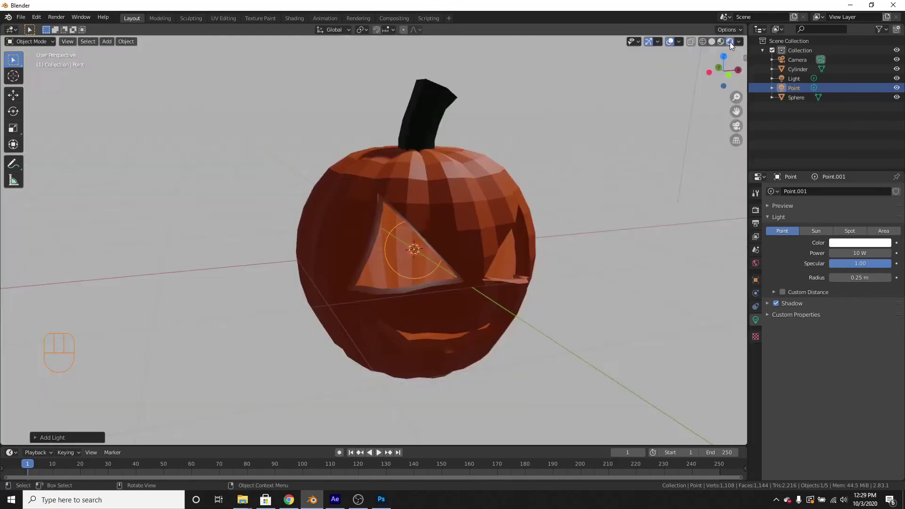
mouse_move(378, 273)
middle_down()
mouse_move(428, 268)
mouse_move(388, 265)
mouse_move(394, 289)
mouse_move(379, 269)
mouse_move(410, 299)
mouse_move(368, 276)
mouse_move(479, 281)
middle_up()
scroll(488, 290, up, 5)
scroll(488, 291, down, 6)
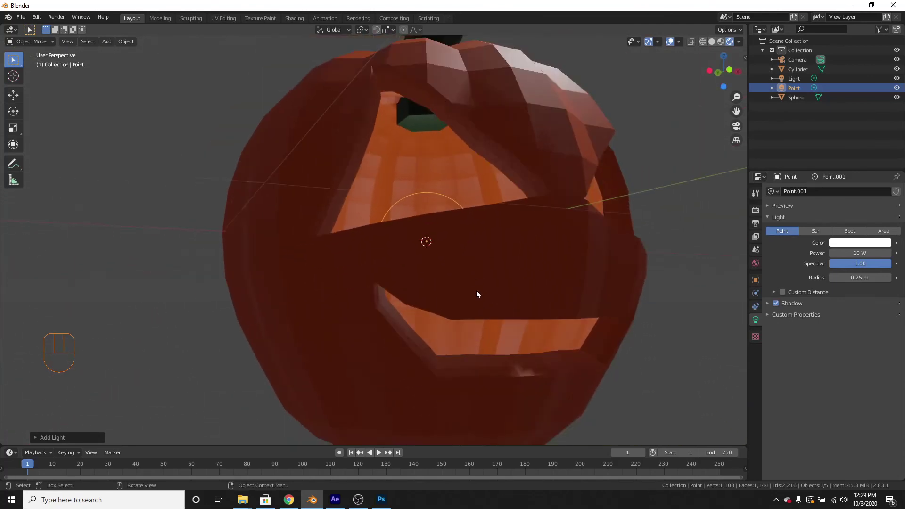
middle_drag(487, 331, 504, 297)
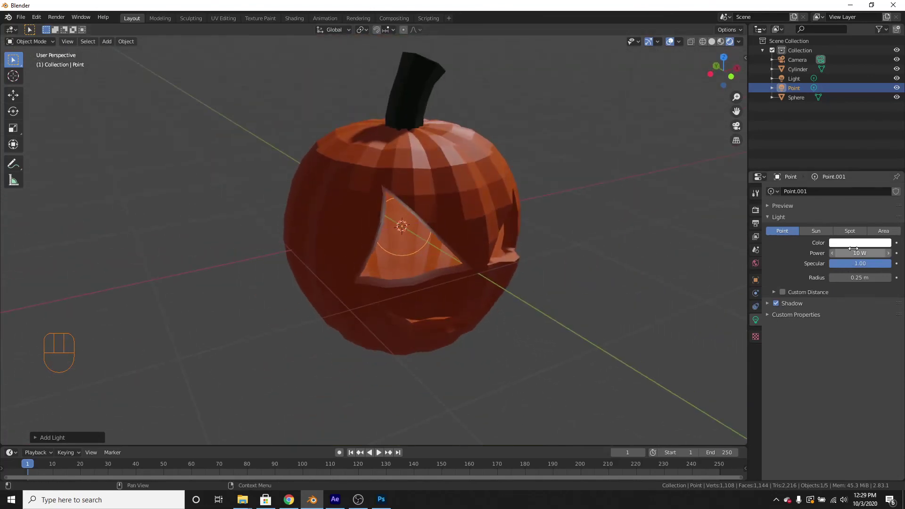
Set the point light's color to orange and raise its power to 88.1 W.
drag(853, 249, 889, 248)
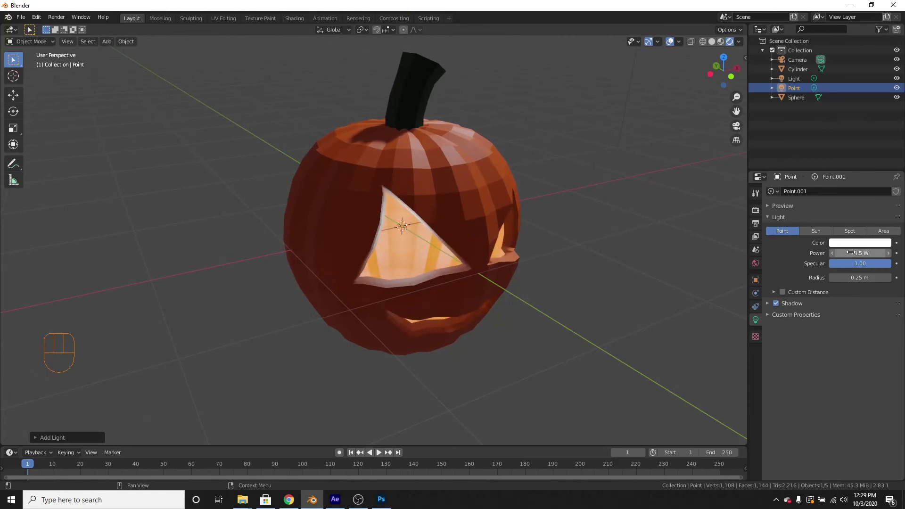
click(849, 242)
mouse_move(829, 166)
mouse_down()
mouse_move(818, 177)
mouse_move(828, 174)
mouse_up()
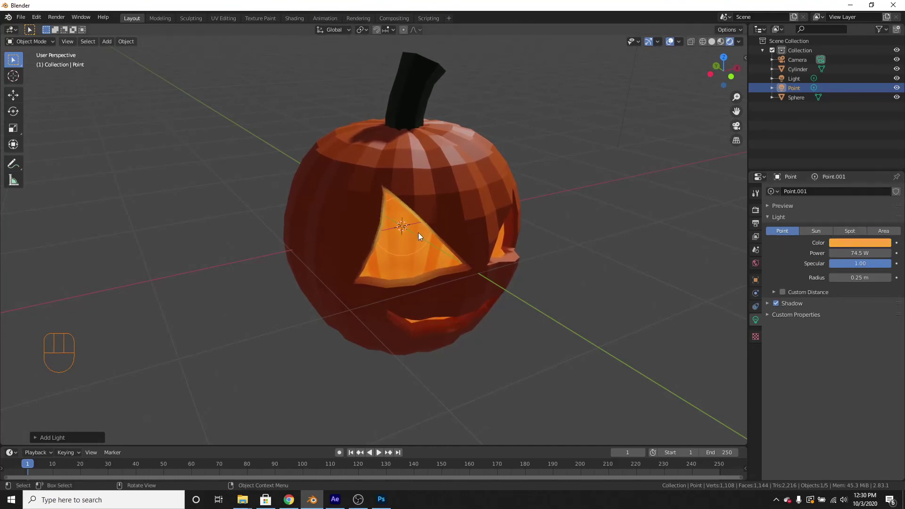
middle_drag(417, 233, 403, 259)
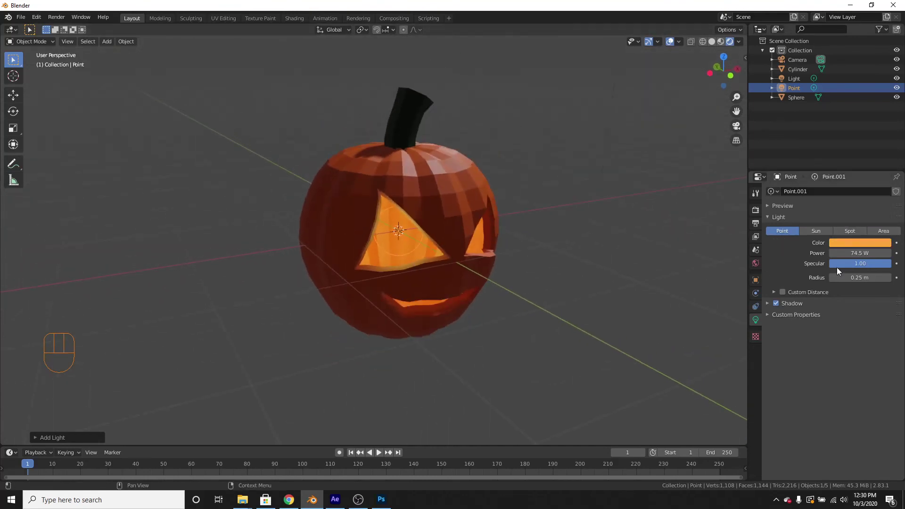
drag(857, 253, 867, 252)
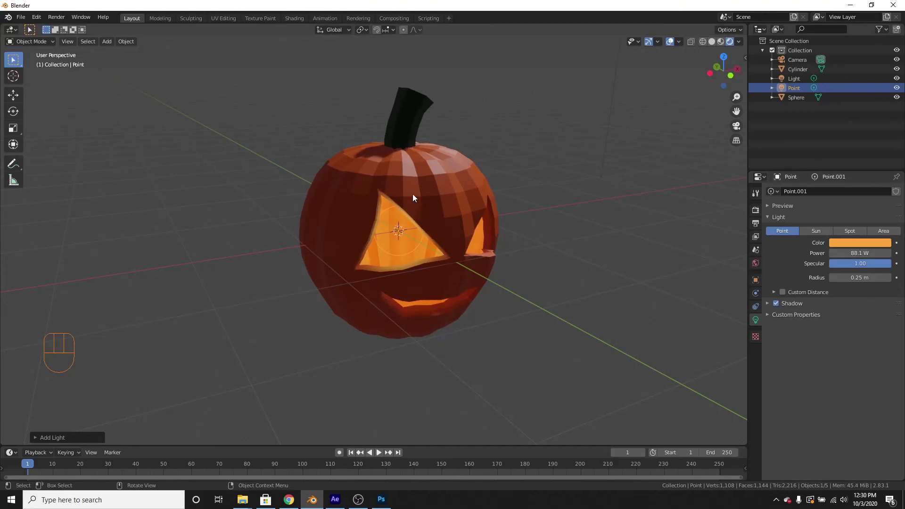
middle_drag(412, 194, 449, 228)
scroll(490, 218, up, 4)
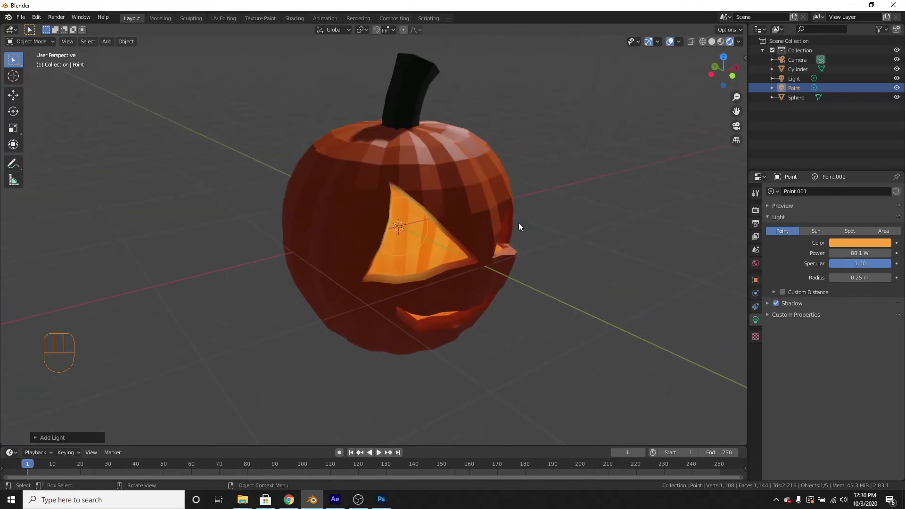
Change the render engine to Cycles and examine the glowing face from the front.
middle_drag(519, 226, 519, 225)
click(755, 210)
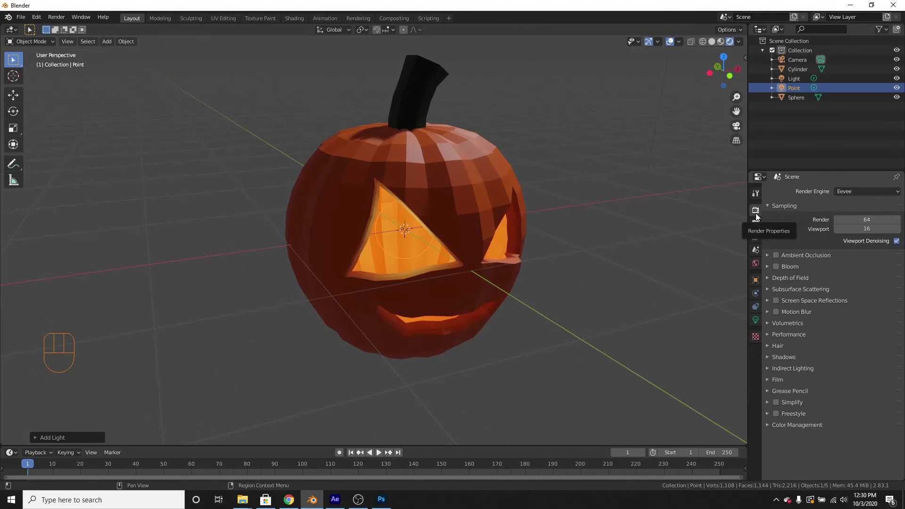
click(868, 191)
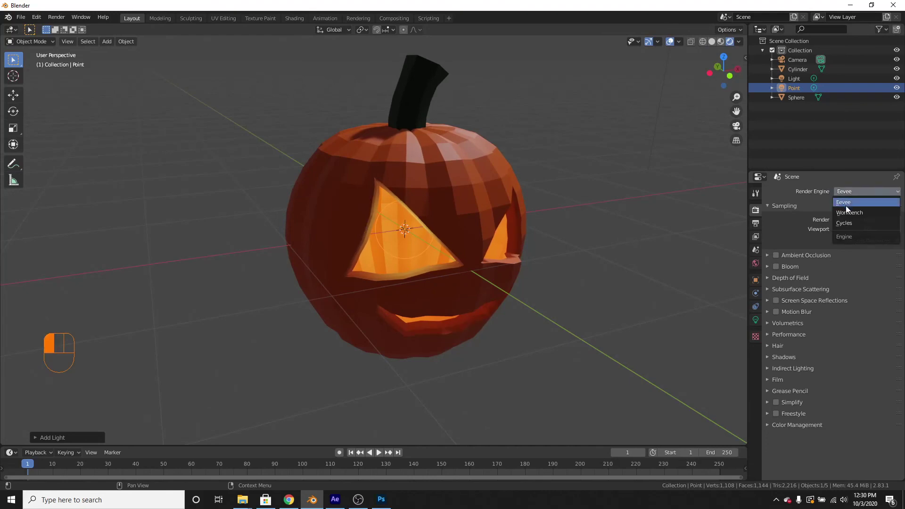
click(847, 223)
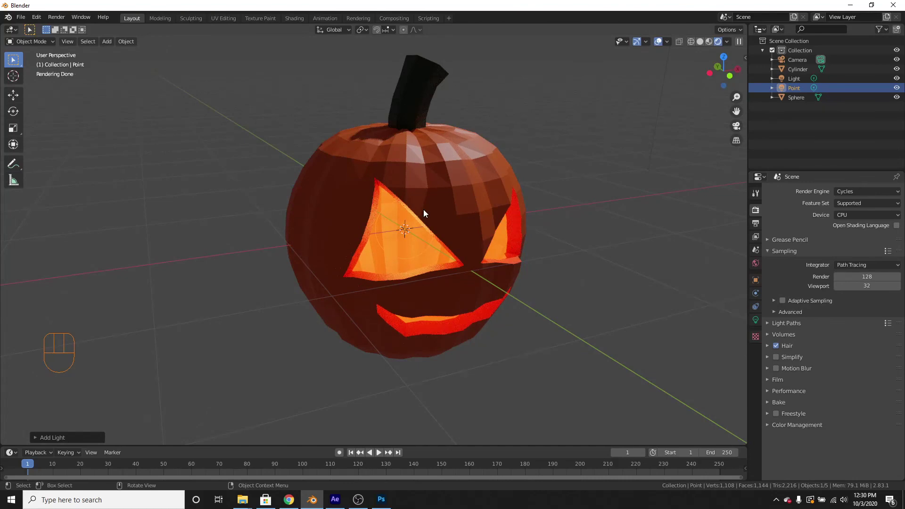
middle_drag(371, 199, 433, 265)
middle_drag(487, 278, 440, 274)
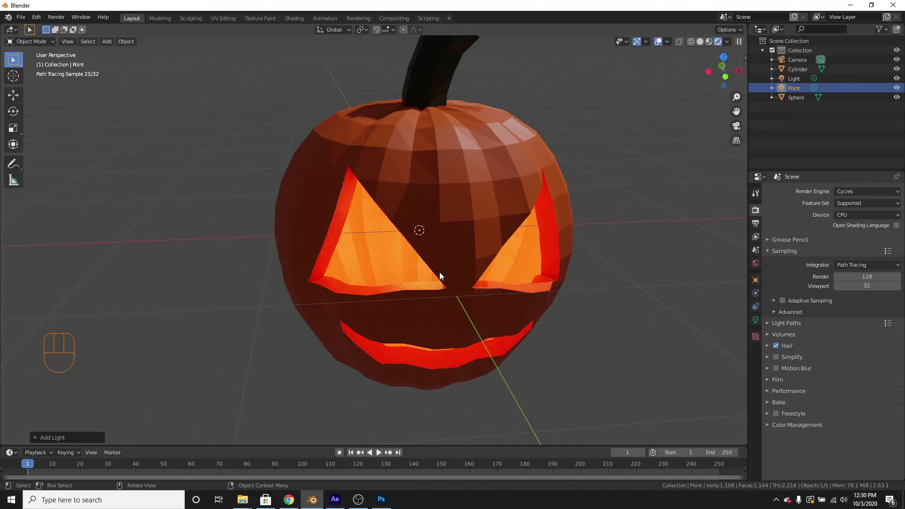
middle_drag(439, 272, 423, 247)
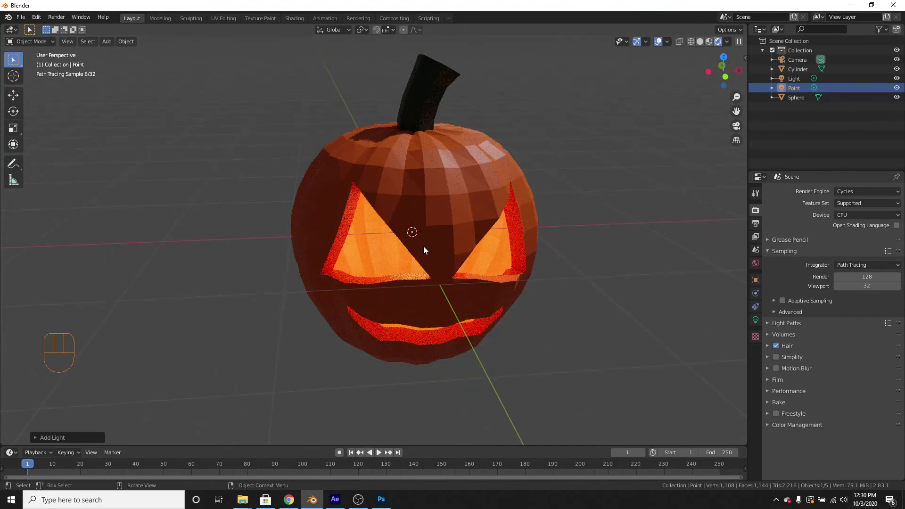